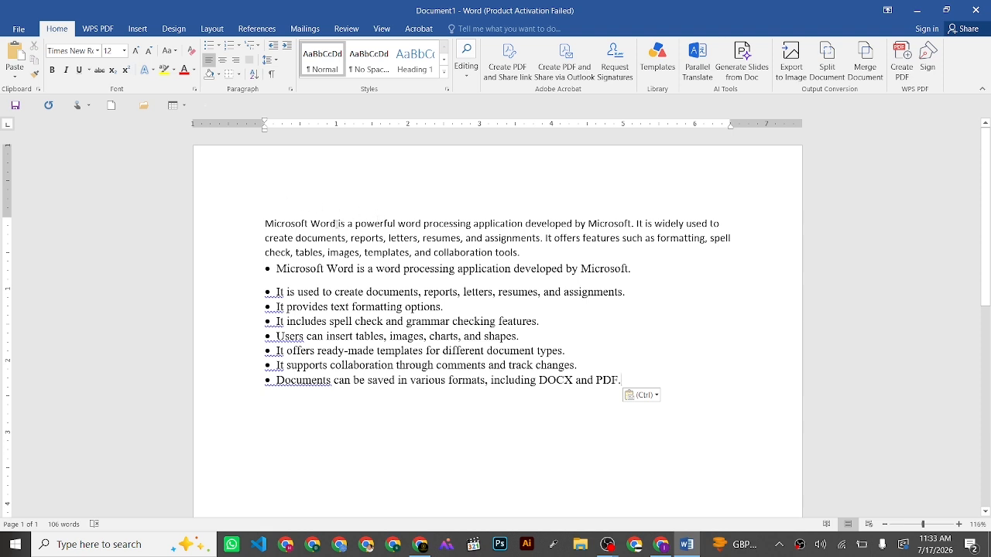
# Step: Copy "Microsoft Word" from the start of the opening paragraph and paste it as a separate title line above that paragraph
pyautogui.moveTo(338, 223); pyautogui.dragTo(270, 228)
pyautogui.hotkey('ctrl', 'c')
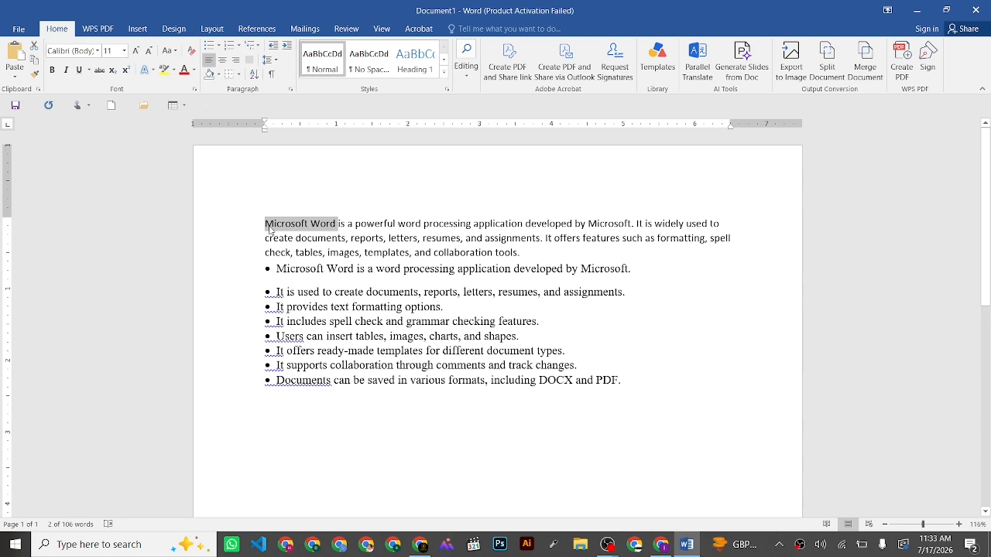
pyautogui.click(268, 227)
pyautogui.press('Return')
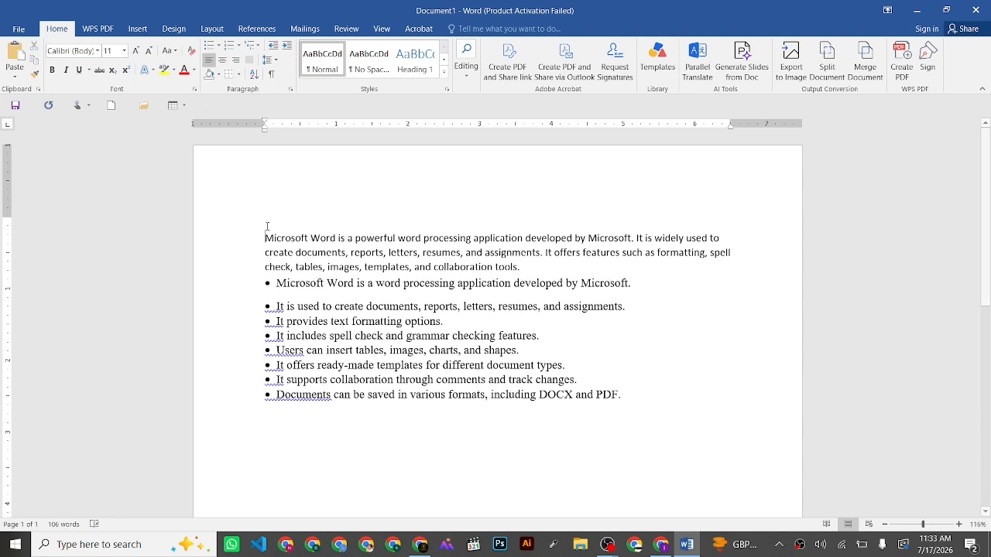
pyautogui.hotkey('ctrl', 'v')
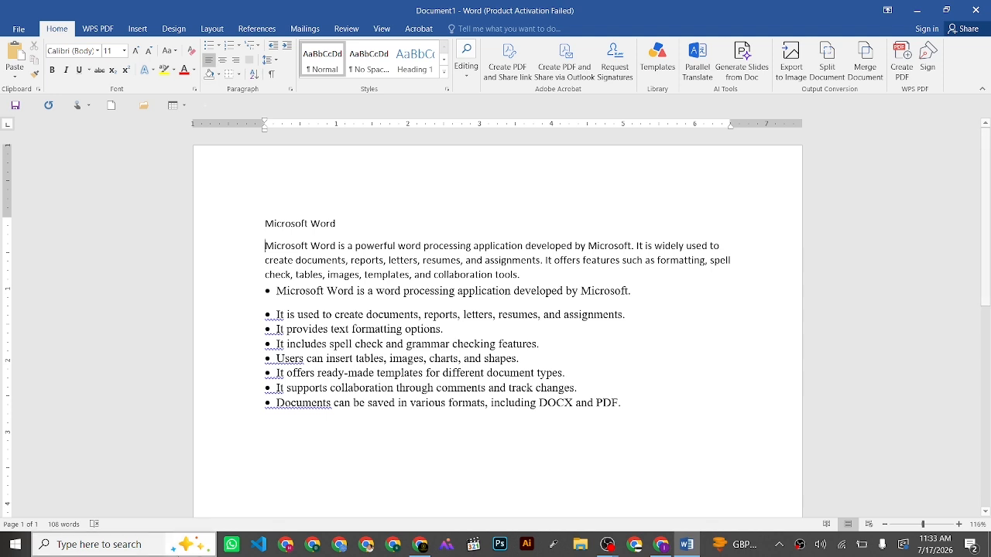
pyautogui.click(189, 544)
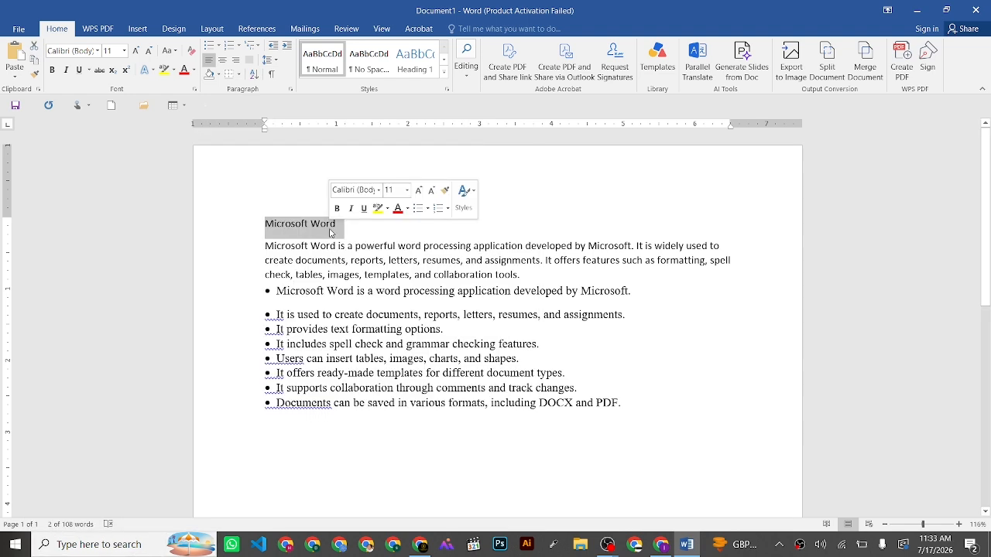
pyautogui.click(347, 230)
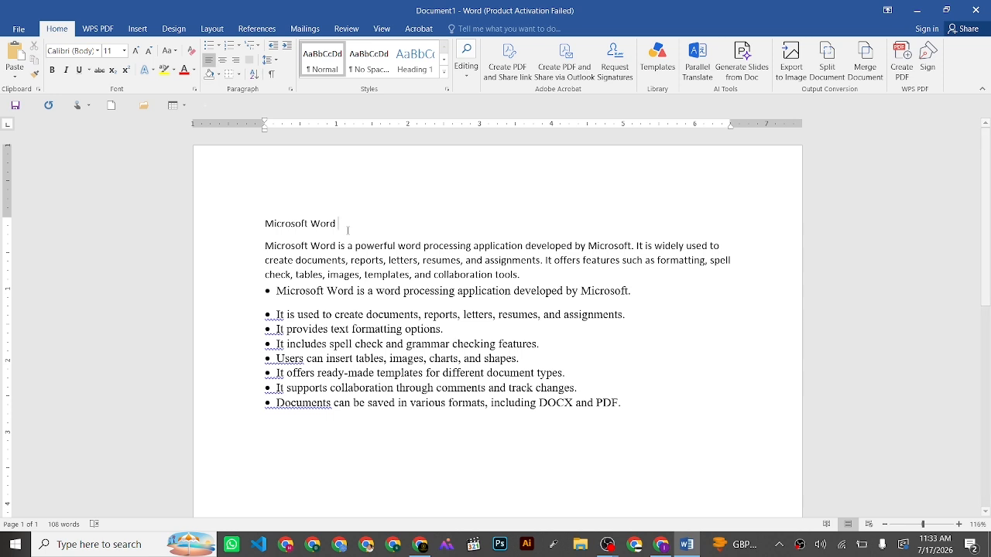
pyautogui.hotkey('shift', 'Left')
pyautogui.hotkey('shift', 'Left')
pyautogui.hotkey('shift', 'Left')
pyautogui.hotkey('shift', 'Left')
pyautogui.hotkey('shift', 'Left')
pyautogui.hotkey('shift', 'Left')
pyautogui.hotkey('shift', 'Left')
pyautogui.hotkey('shift', 'Left')
pyautogui.hotkey('shift', 'Left')
pyautogui.hotkey('shift', 'Left')
pyautogui.hotkey('shift', 'Left')
pyautogui.hotkey('shift', 'Left')
pyautogui.hotkey('shift', 'Left')
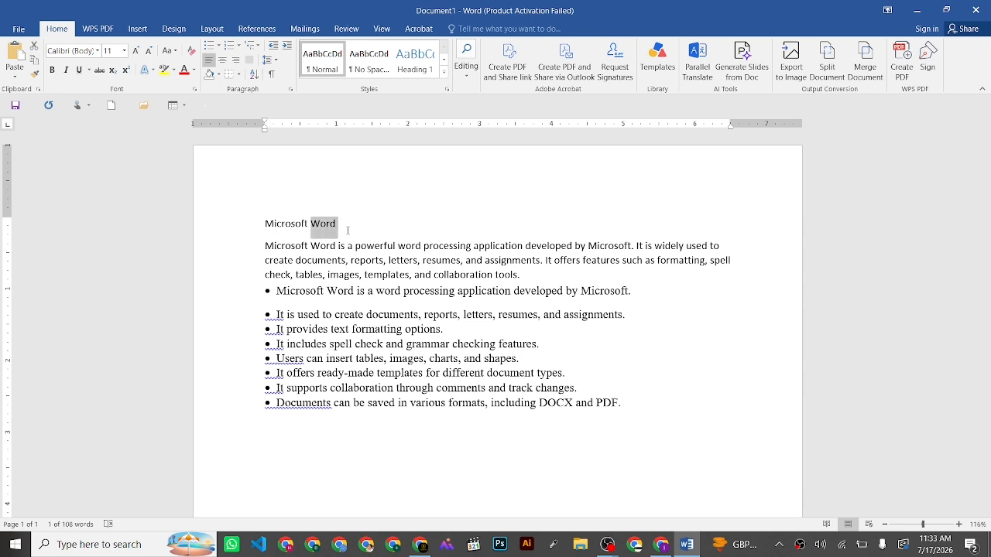
# Step: Format the "Microsoft Word" title line in Times New Roman, size 28, bold
pyautogui.tripleClick(348, 232)
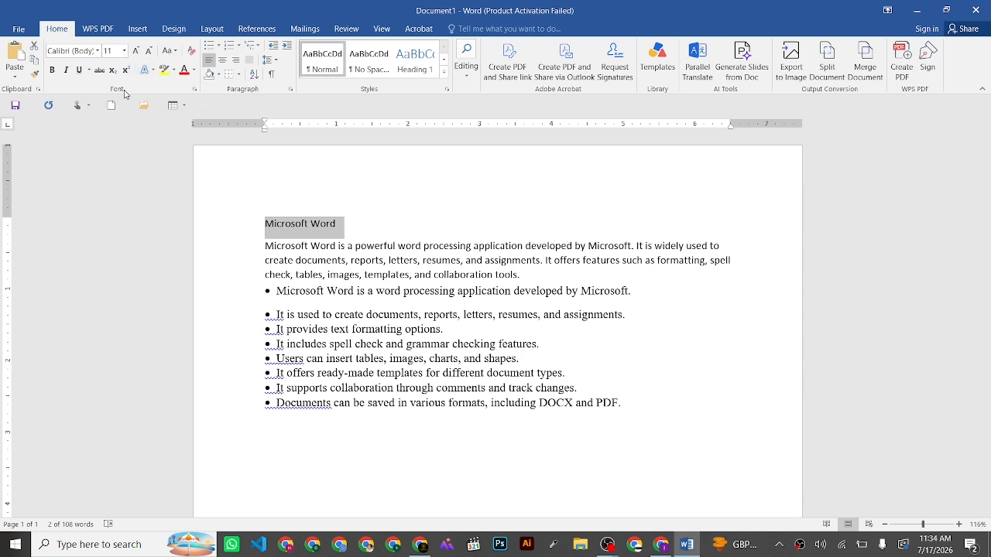
pyautogui.click(98, 51)
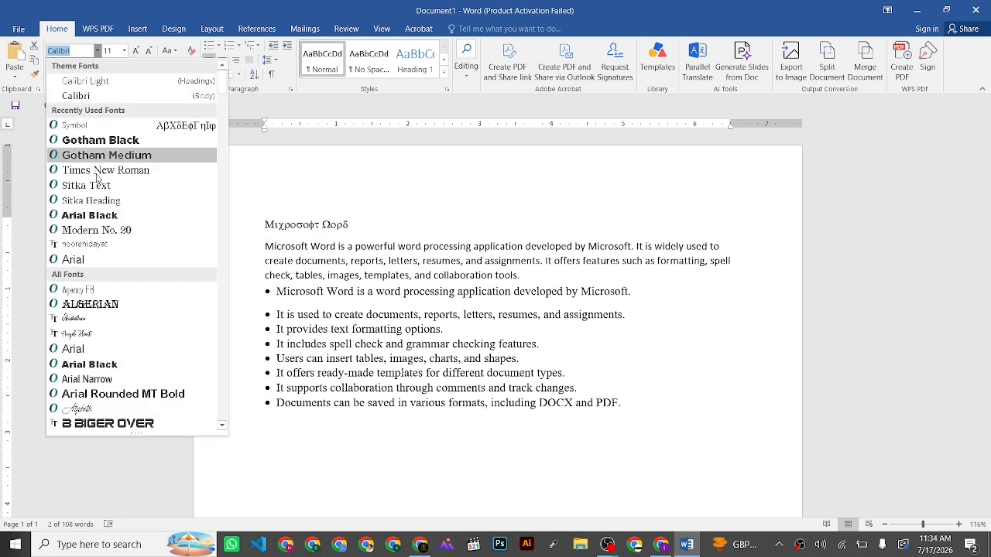
pyautogui.click(97, 173)
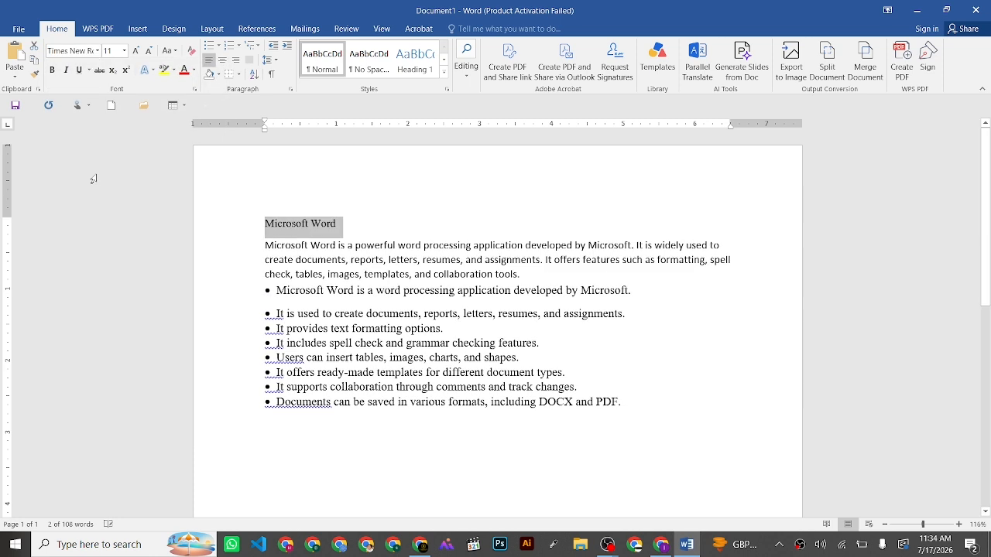
pyautogui.click(124, 50)
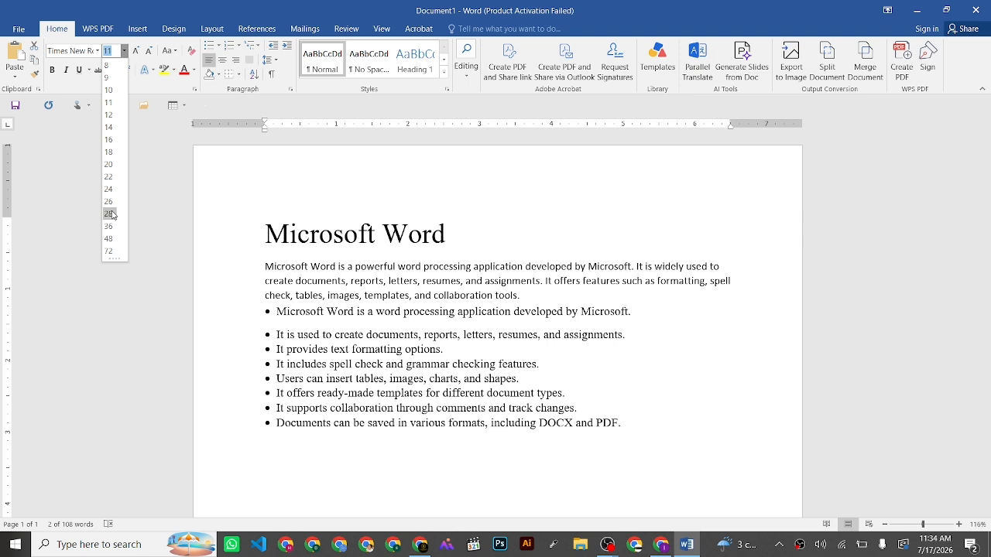
pyautogui.click(111, 215)
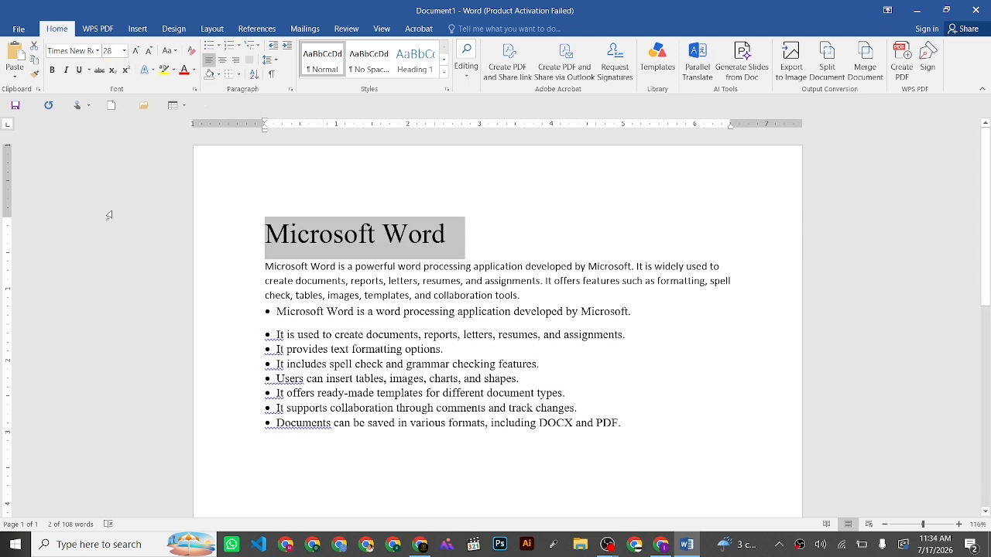
pyautogui.click(52, 70)
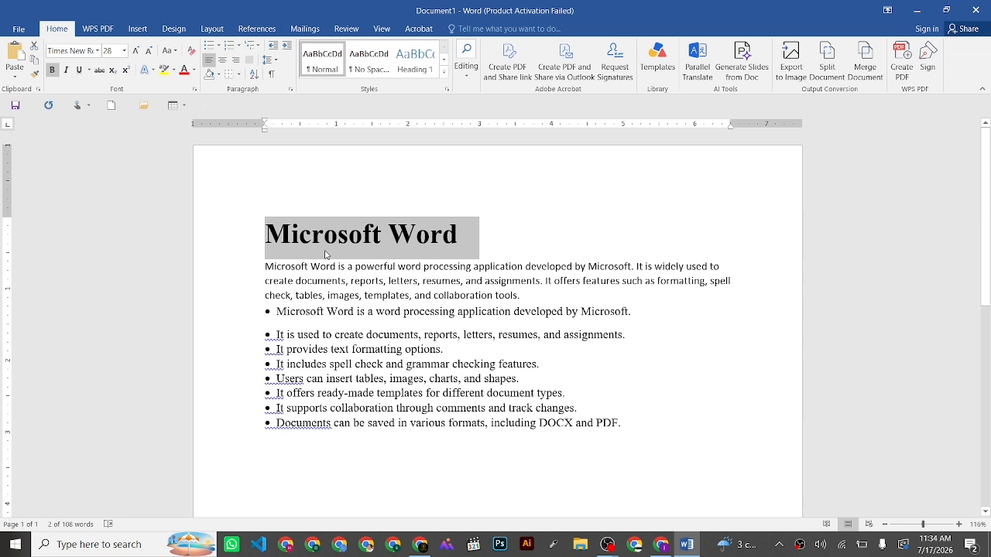
# Step: Try center, left and right alignment on the title in turn, ending with left alignment
pyautogui.click(222, 61)
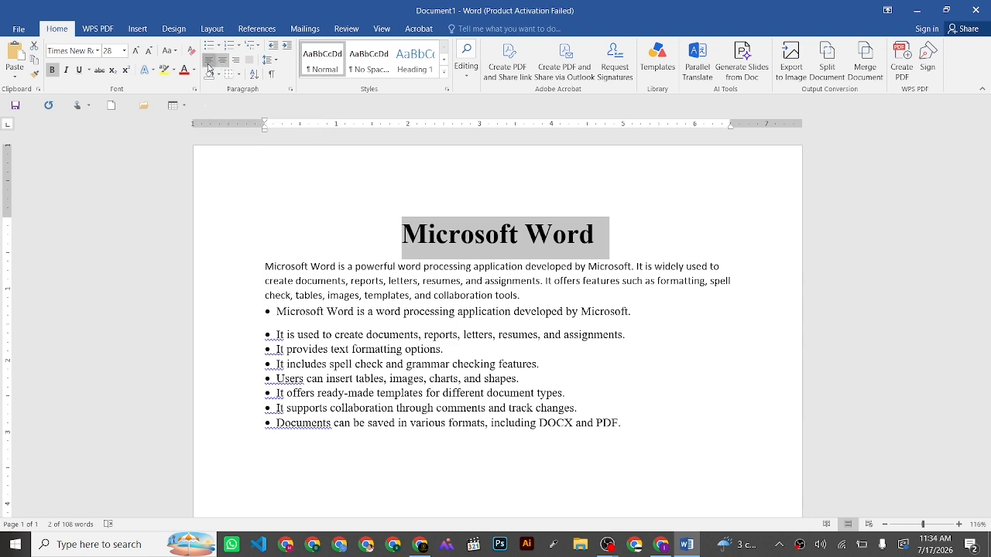
pyautogui.click(209, 65)
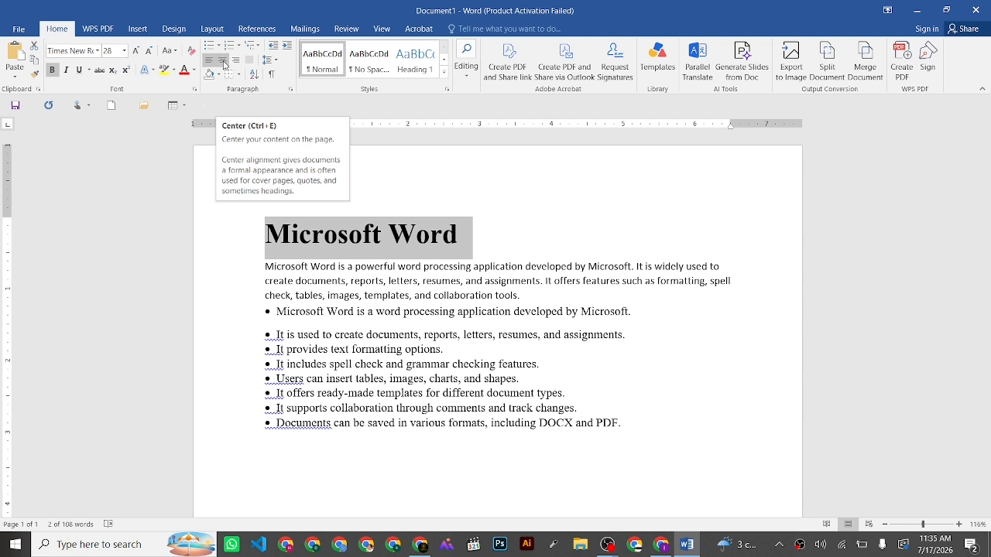
pyautogui.click(224, 60)
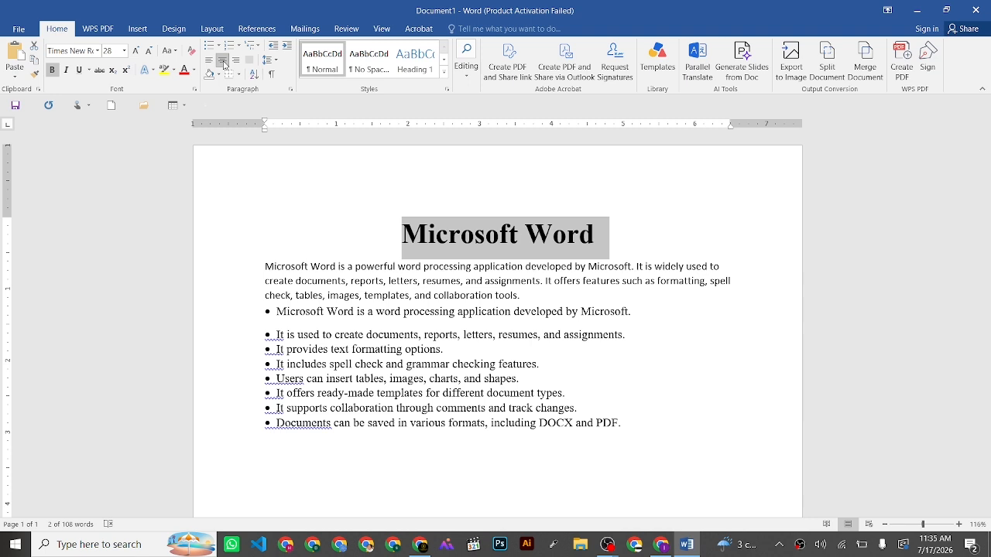
pyautogui.click(235, 62)
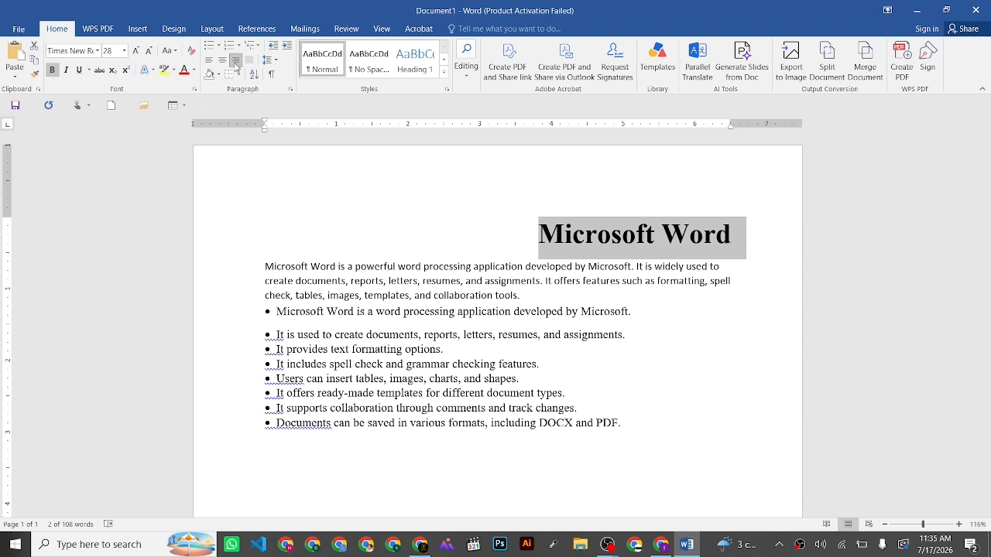
pyautogui.click(222, 61)
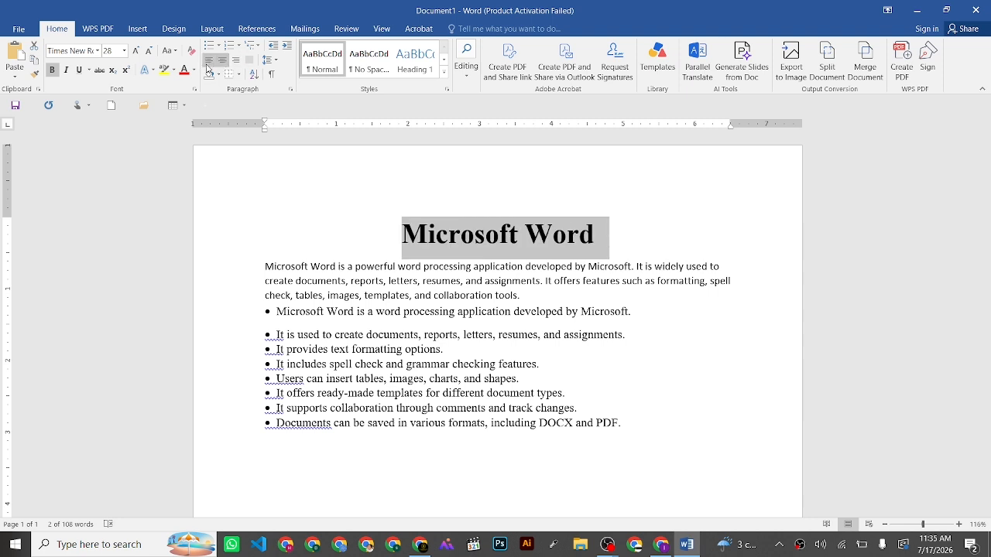
pyautogui.click(207, 63)
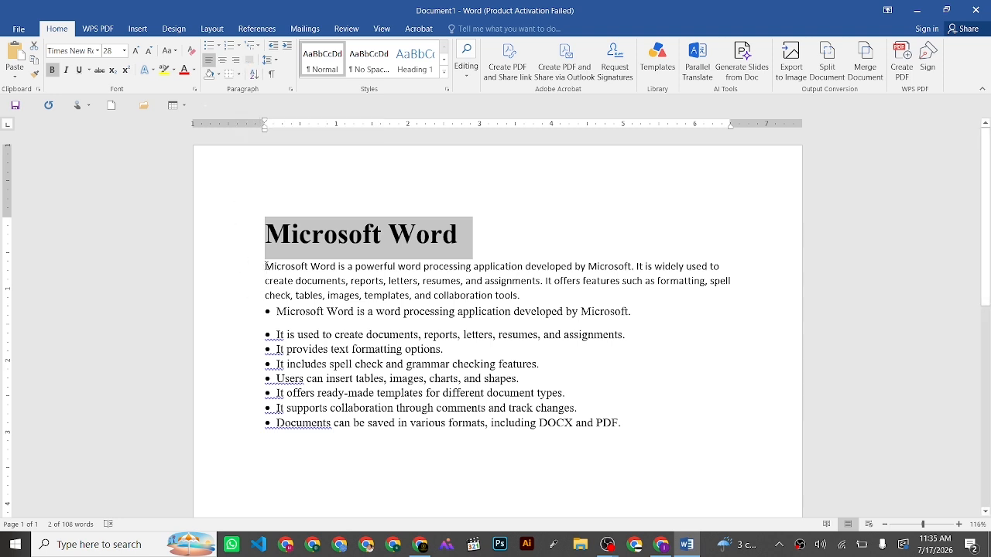
# Step: Justify the introductory paragraph below the title
pyautogui.moveTo(266, 268); pyautogui.dragTo(675, 291)
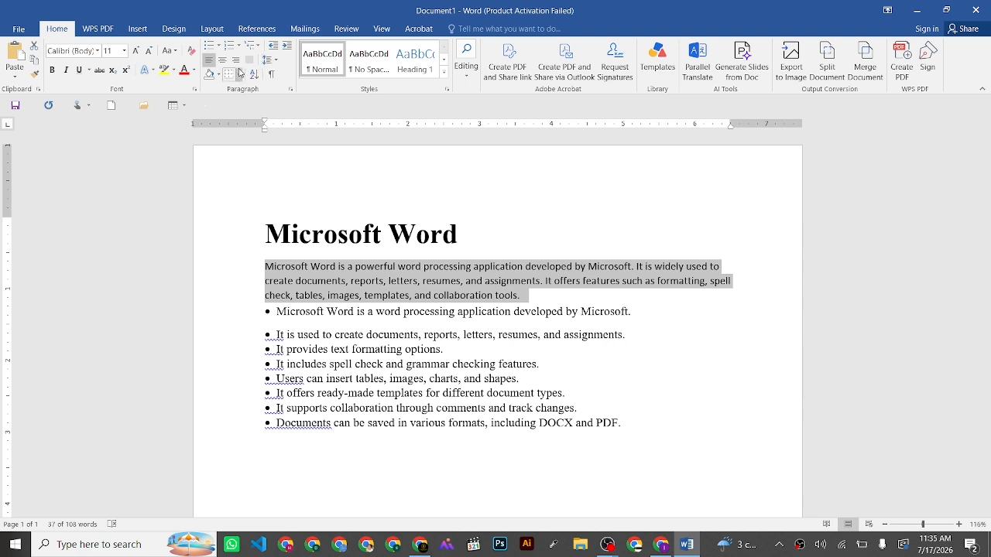
pyautogui.click(249, 60)
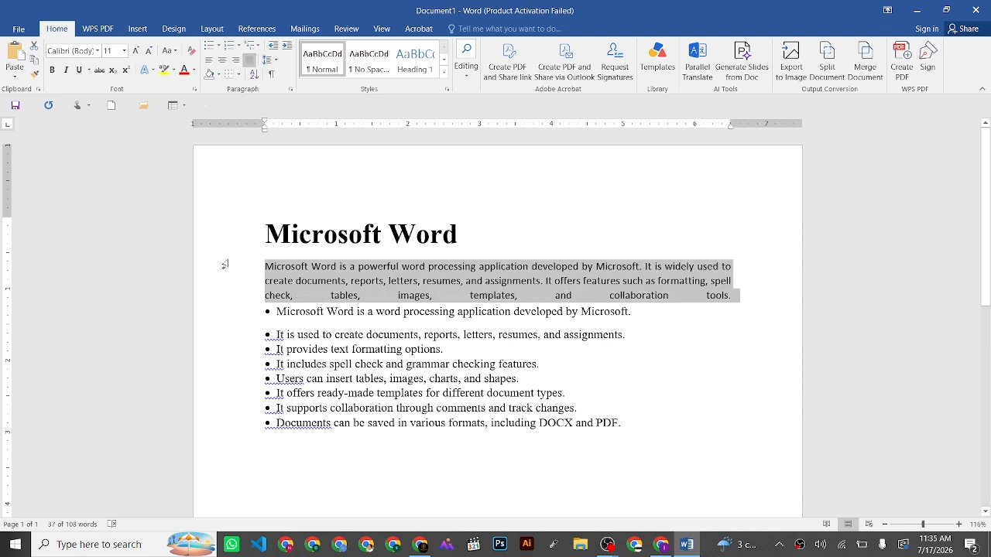
pyautogui.click(264, 271)
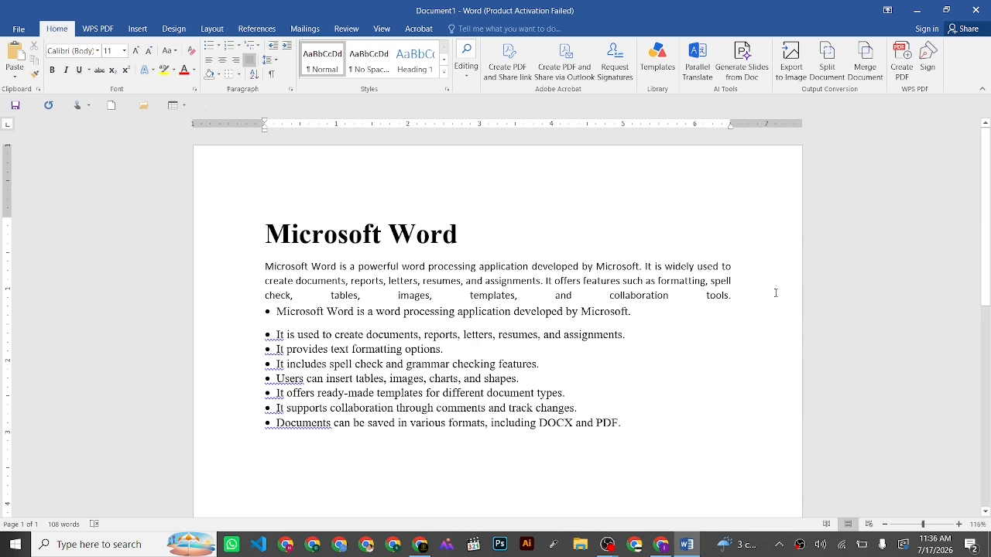
pyautogui.click(733, 267)
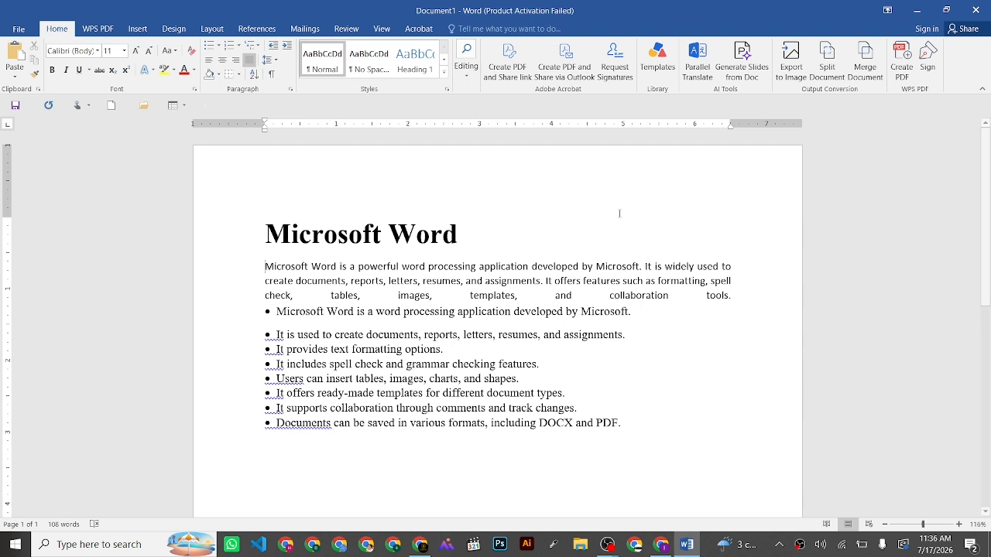
# Step: Switch the title through right, left and center alignment, ending with justified alignment
pyautogui.moveTo(468, 226); pyautogui.dragTo(298, 232)
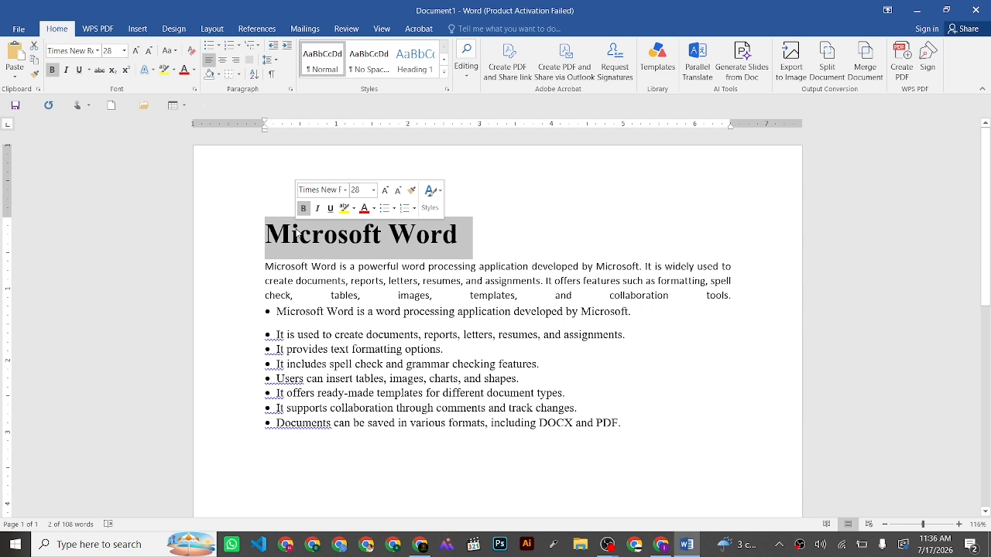
pyautogui.hotkey('ctrl', 'r')
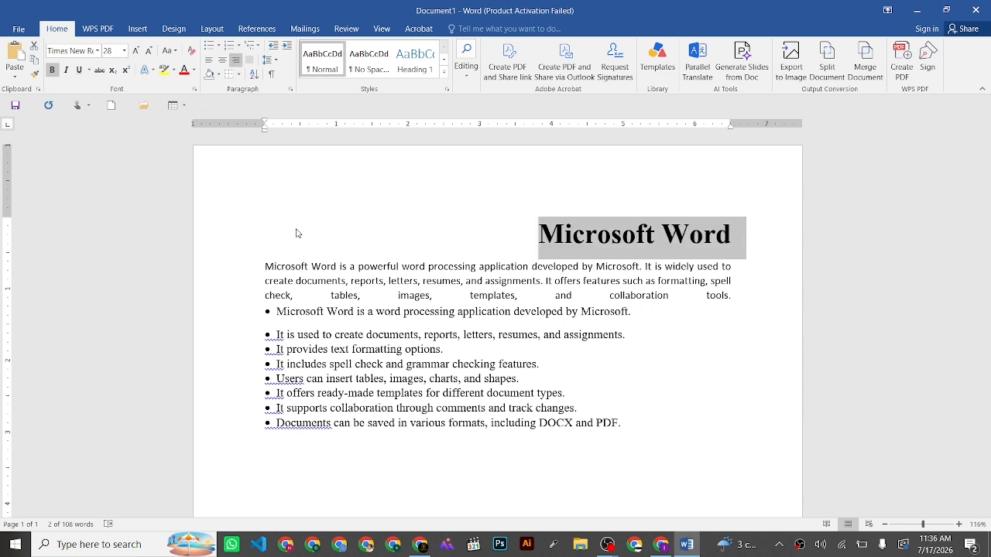
pyautogui.hotkey('ctrl', 'l')
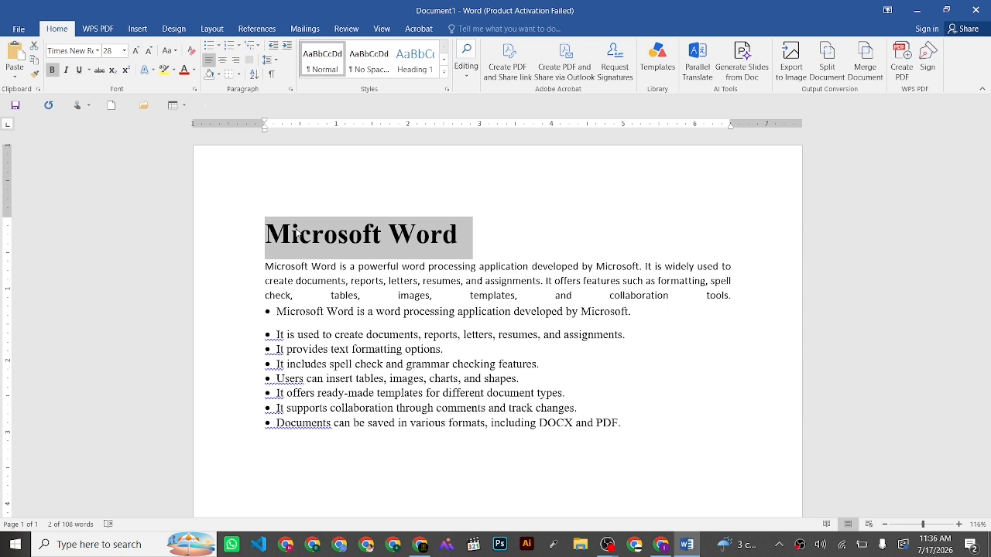
pyautogui.hotkey('ctrl', 'e')
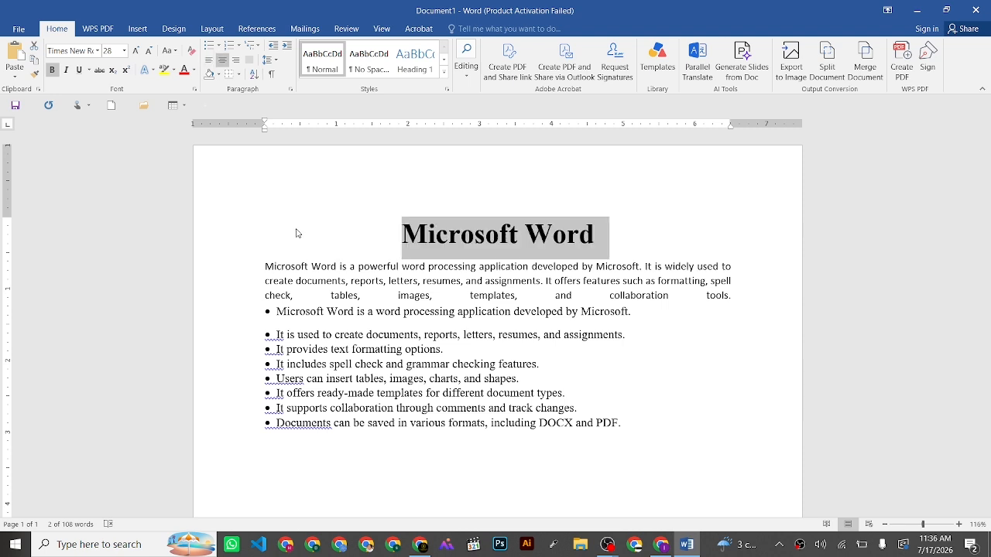
pyautogui.hotkey('ctrl', 'j')
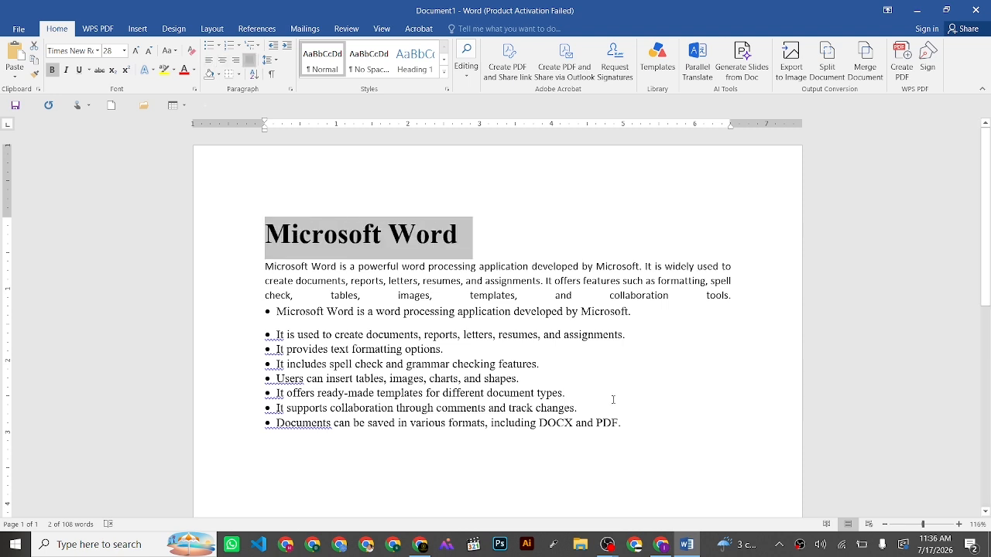
# Step: Below the bullet list, add the separate lines "Left: ctrl + L", "Right : ctrl +R" and "Center : ctrl +E"
pyautogui.click(651, 428)
pyautogui.press('Return')
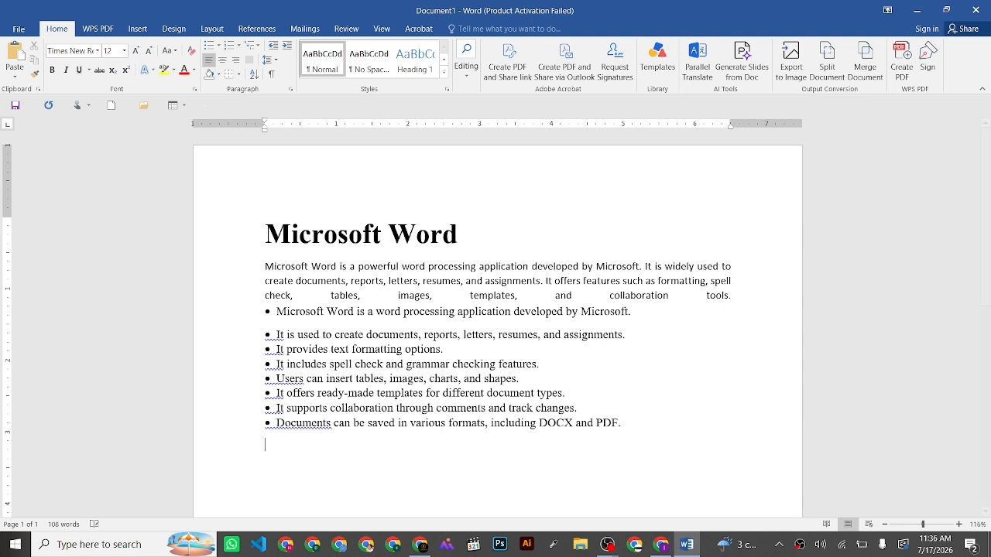
pyautogui.write('Left: ctrl + L')
pyautogui.press('Return')
pyautogui.write('Right : ctr')
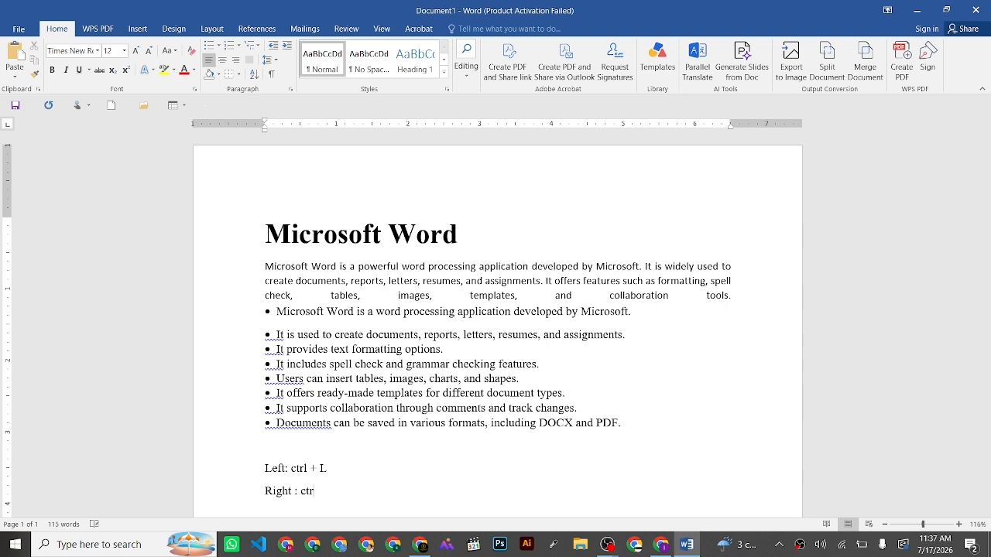
pyautogui.write('l +R')
pyautogui.press('Return')
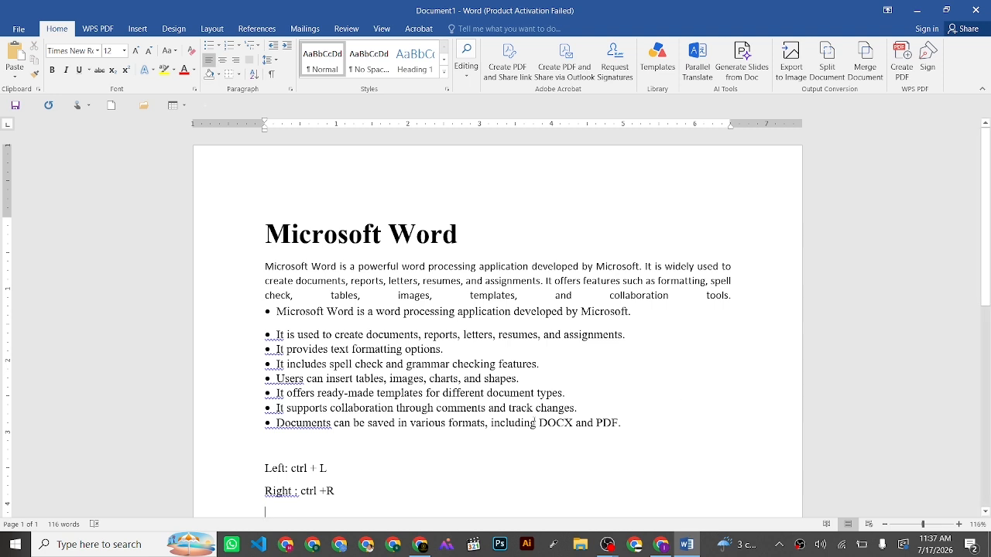
pyautogui.write('Cen')
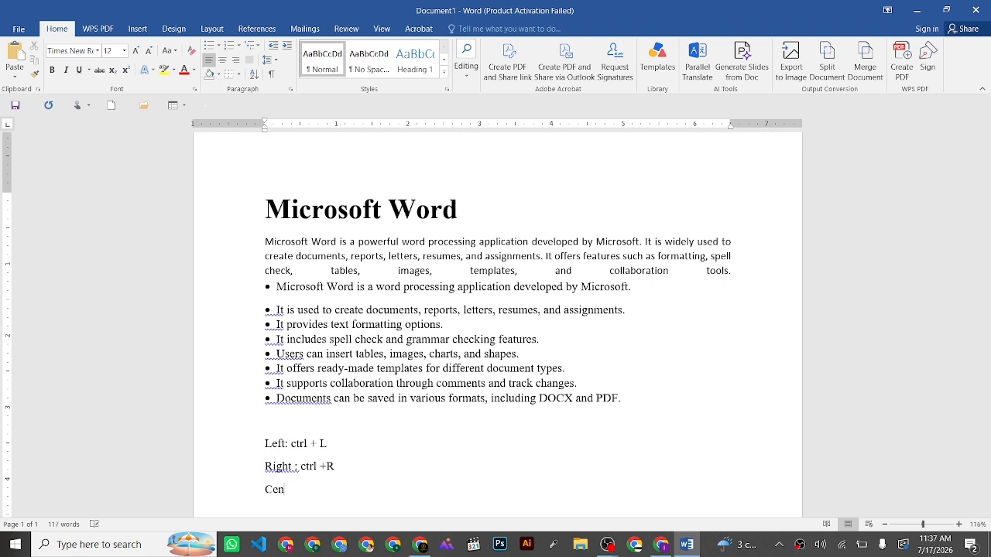
pyautogui.write('ter : ctrl +E')
pyautogui.press('Return')
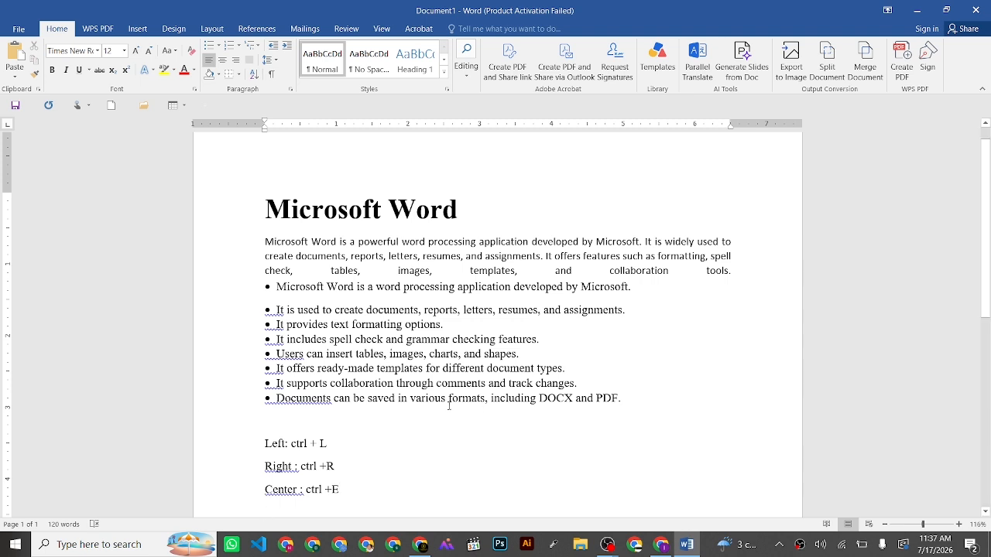
# Step: Delete the space before the colon in the "Right" line and undo that deletion
pyautogui.click(295, 467)
pyautogui.press('Delete')
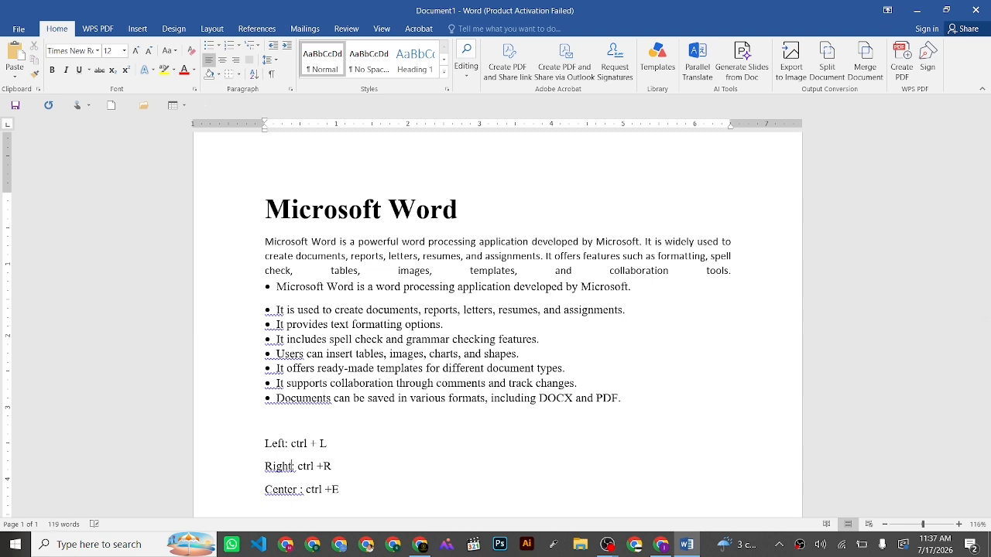
pyautogui.hotkey('ctrl', 'z')
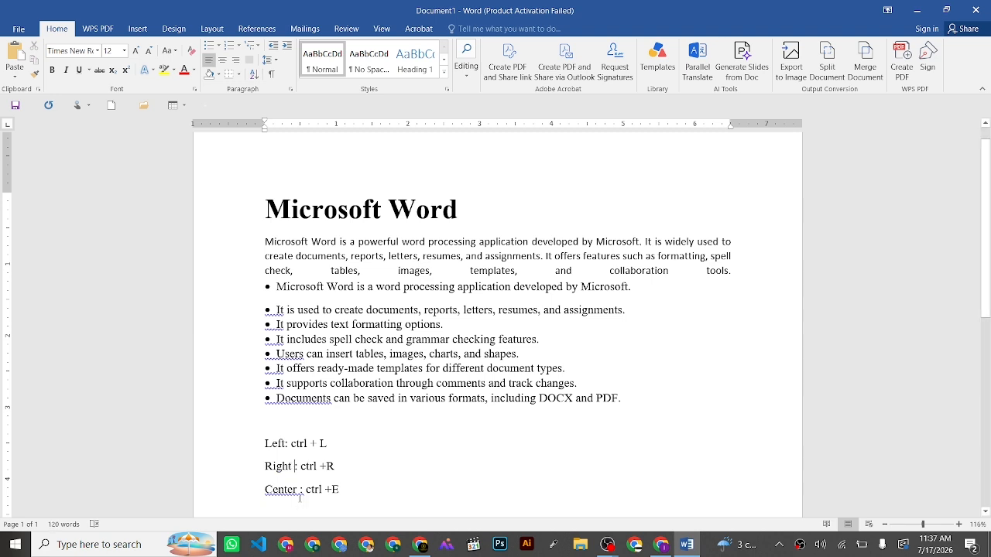
# Step: Add the line "Justify : ctrl + J" below the "Center" shortcut line
pyautogui.click(299, 495)
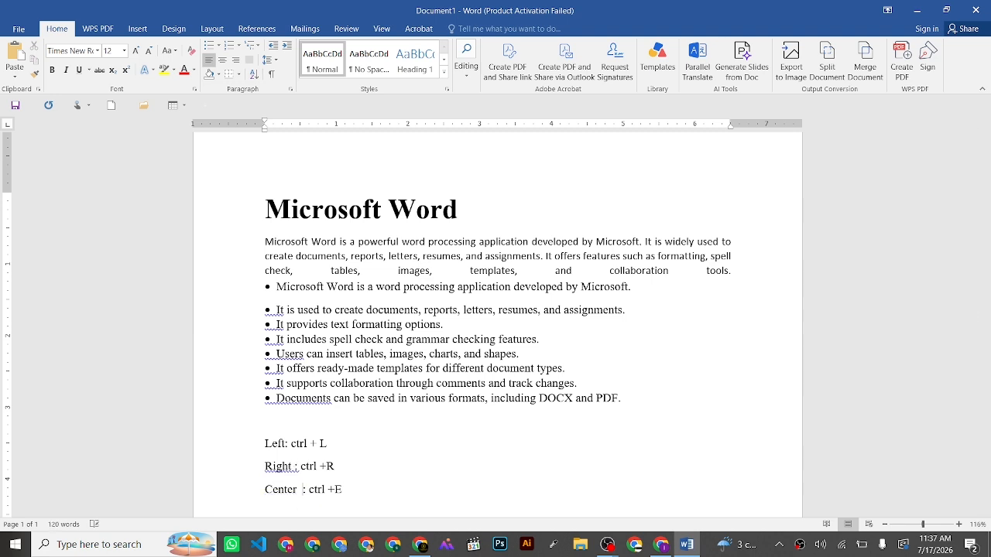
pyautogui.press('Return')
pyautogui.write('Justify')
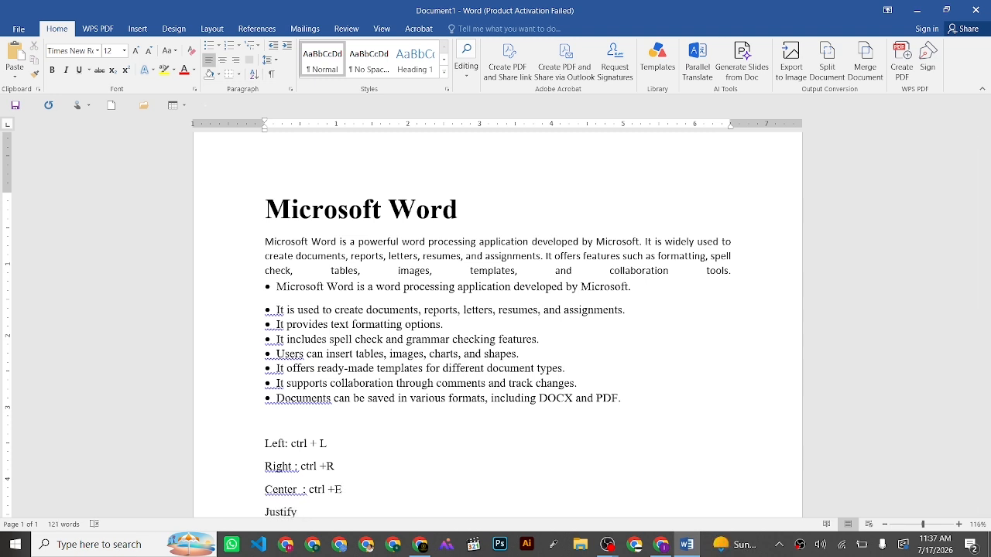
pyautogui.write(' : ctrl + J')
pyautogui.scroll(-1, 364, 422)
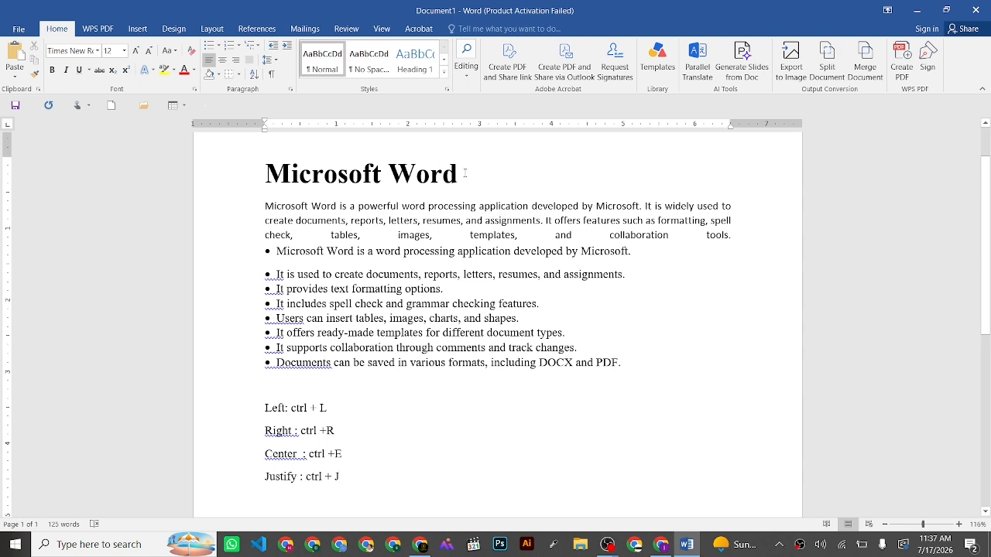
# Step: Align the title "Microsoft Word" left, right and centered in turn, finishing with justified alignment
pyautogui.moveTo(466, 172); pyautogui.dragTo(285, 190)
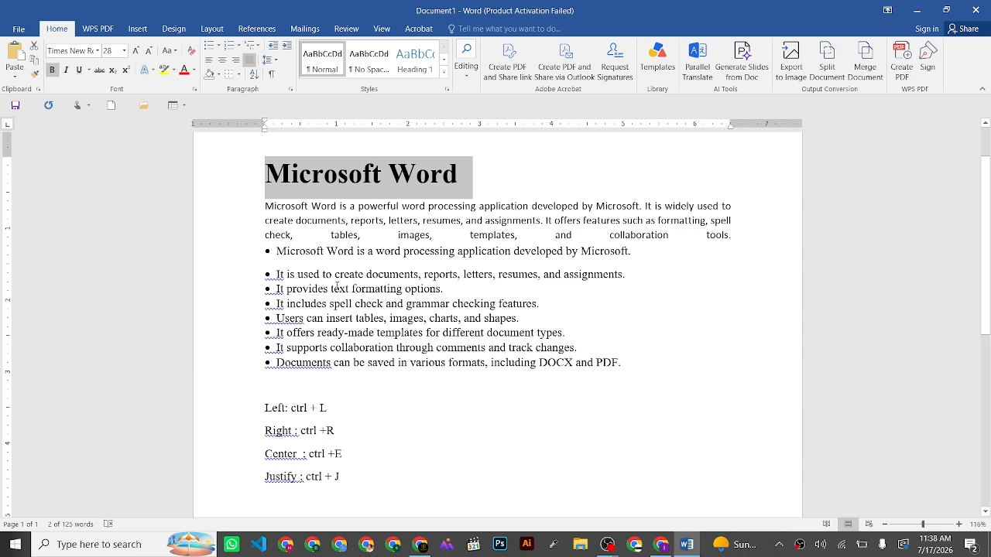
pyautogui.hotkey('ctrl', 'l')
pyautogui.hotkey('ctrl', 'r')
pyautogui.hotkey('ctrl', 'e')
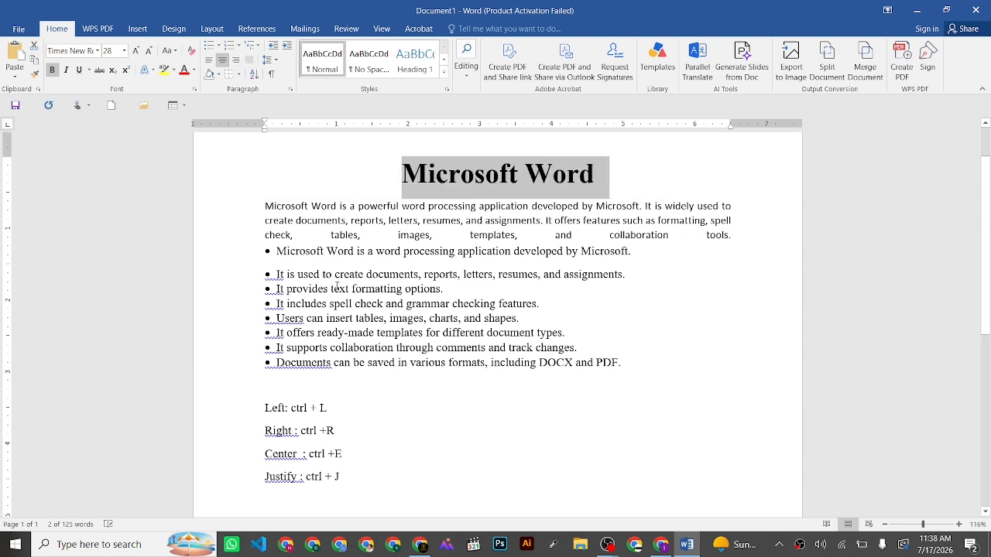
pyautogui.hotkey('ctrl', 'j')
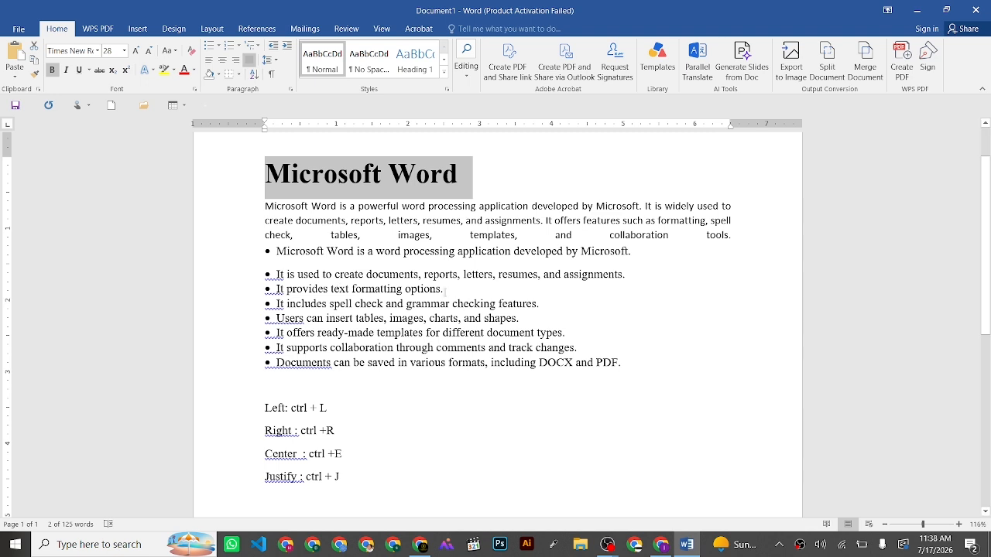
# Step: Cycle the introductory paragraph through left, right and center alignment, finishing with justified alignment
pyautogui.click(402, 236)
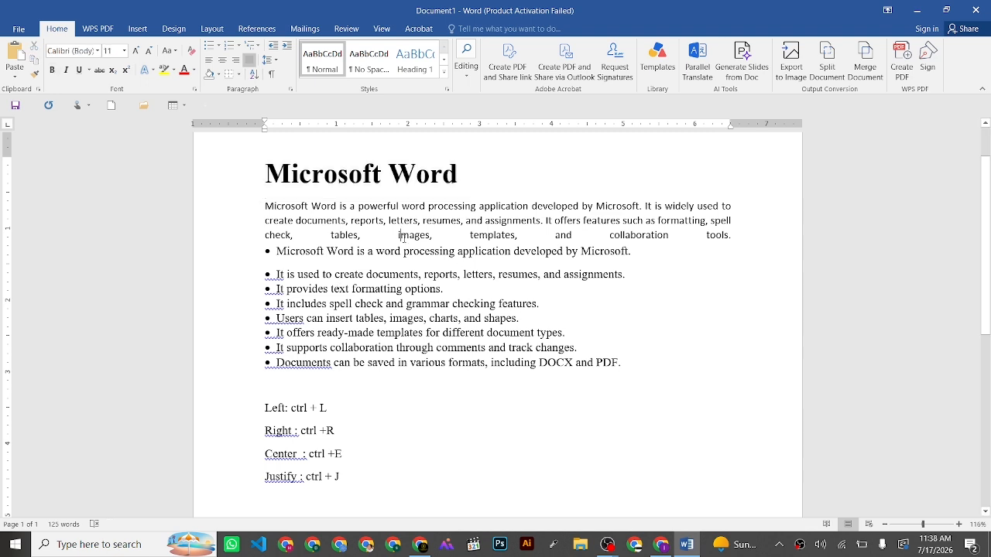
pyautogui.moveTo(264, 206); pyautogui.dragTo(638, 235)
pyautogui.moveTo(713, 234); pyautogui.dragTo(733, 237)
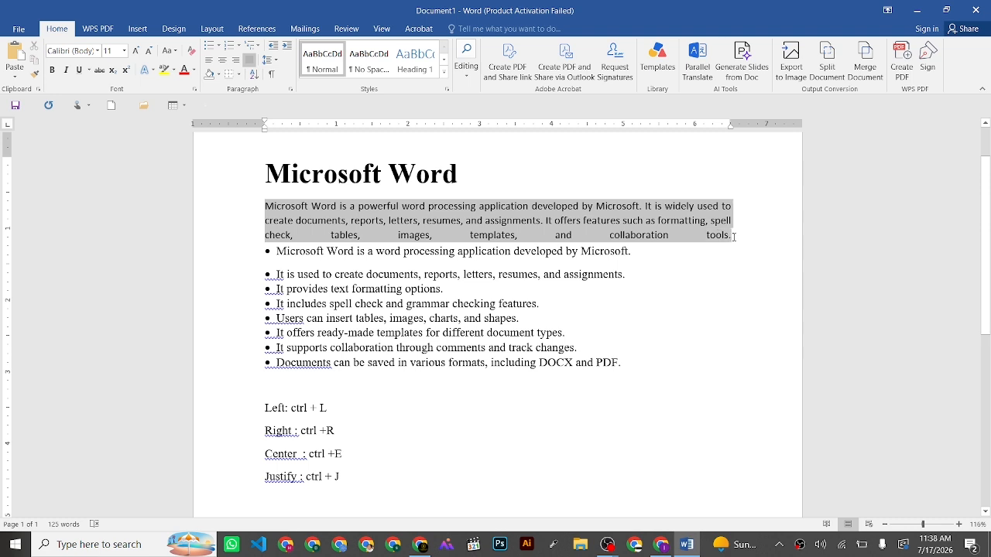
pyautogui.hotkey('ctrl', 'l')
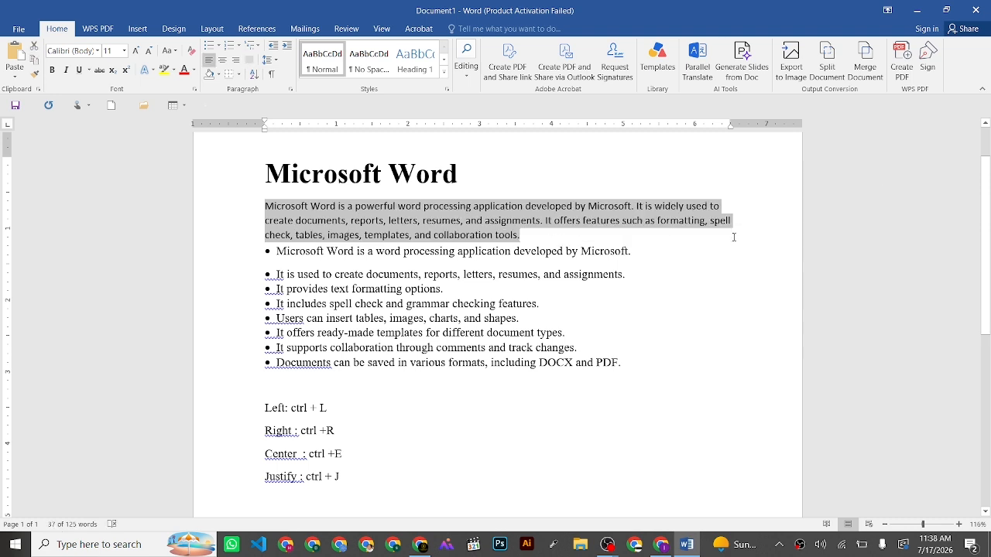
pyautogui.hotkey('ctrl', 'r')
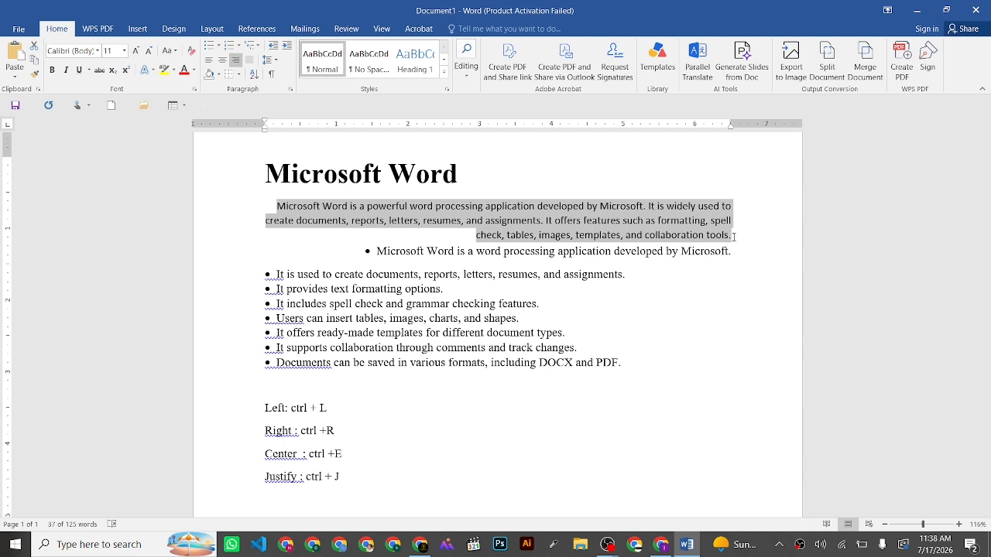
pyautogui.hotkey('ctrl', 'e')
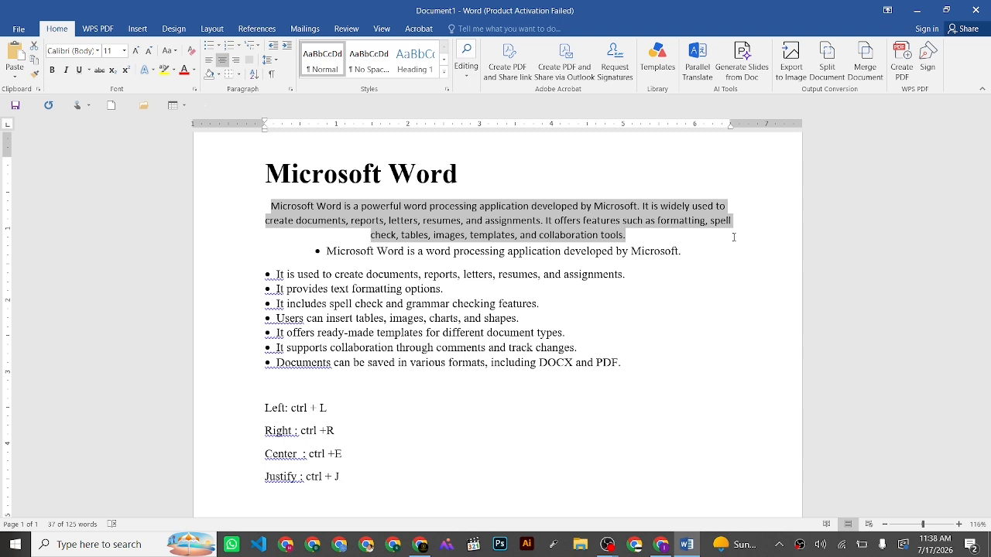
pyautogui.hotkey('ctrl', 'j')
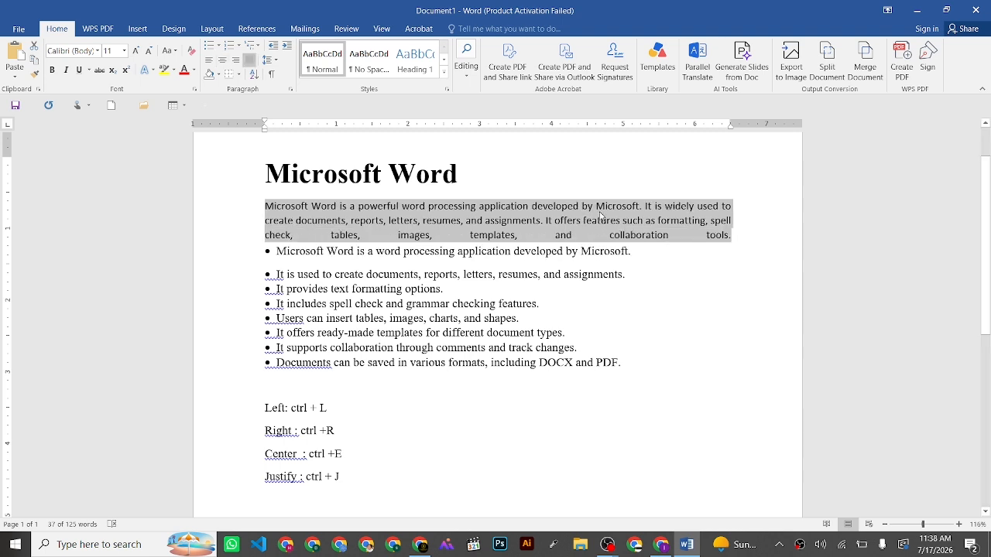
# Step: Enter the heading text "Alignment" on the empty line above the "Left" shortcut line
pyautogui.click(616, 299)
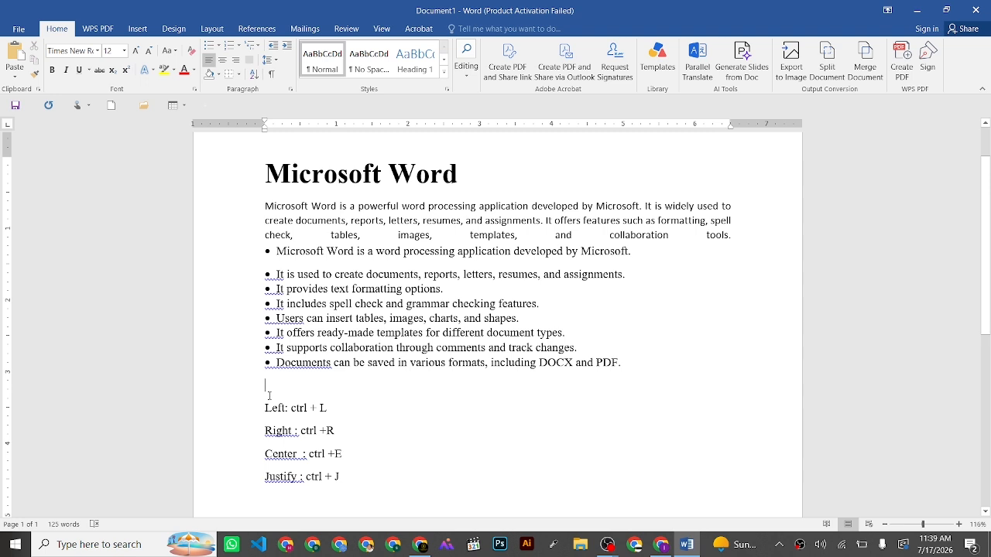
pyautogui.write('Alignm')
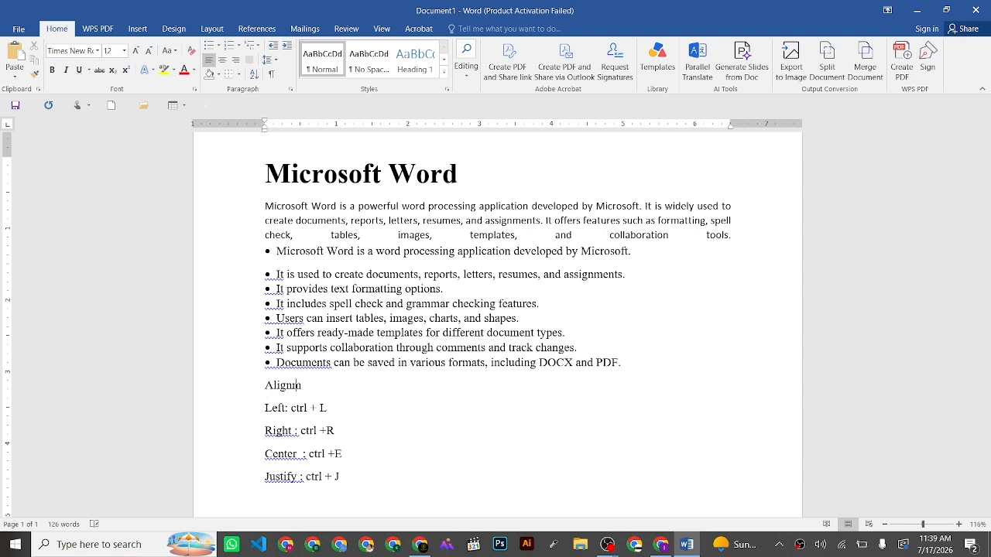
pyautogui.write('ent')
# Step: Format the "Alignment" heading with font size 36 and bold
pyautogui.doubleClick(312, 386)
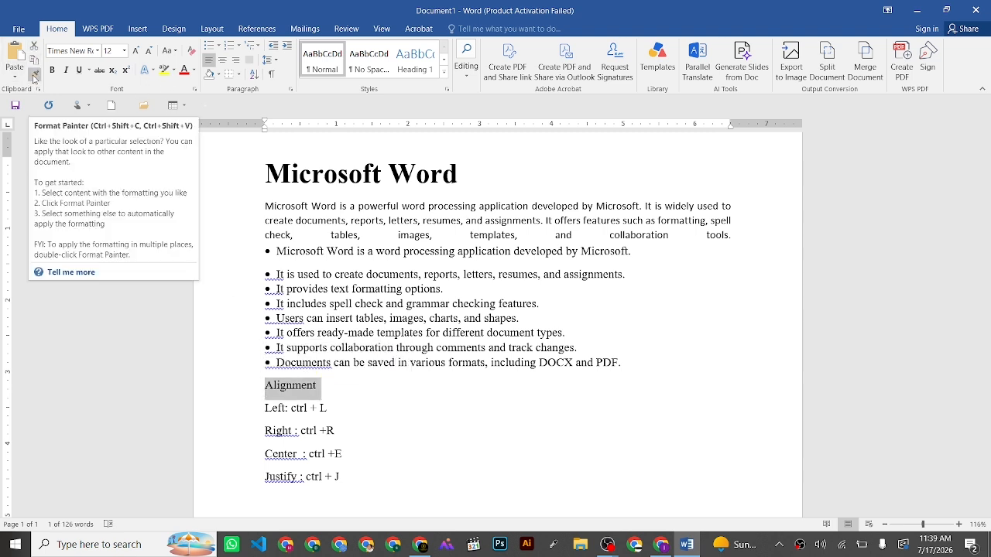
pyautogui.click(35, 74)
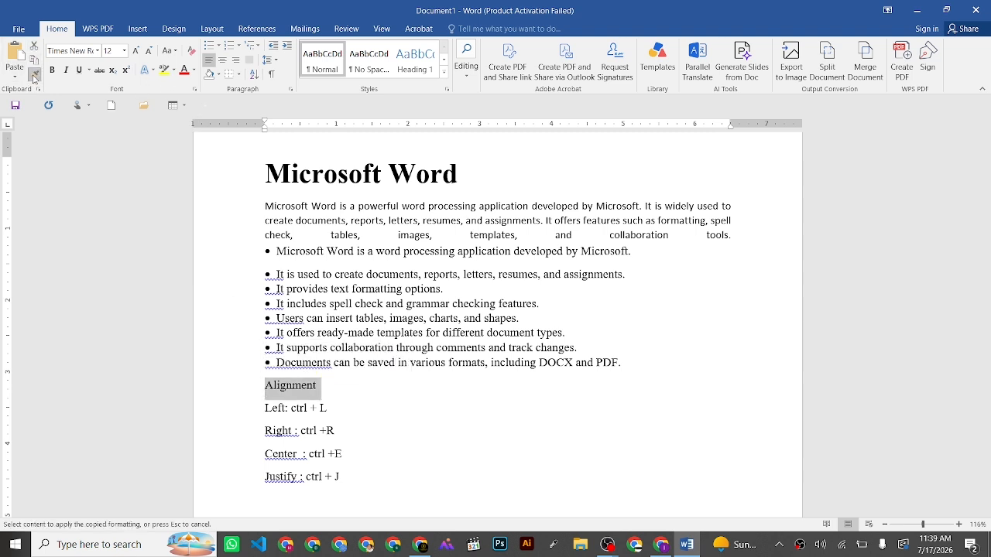
pyautogui.click(124, 50)
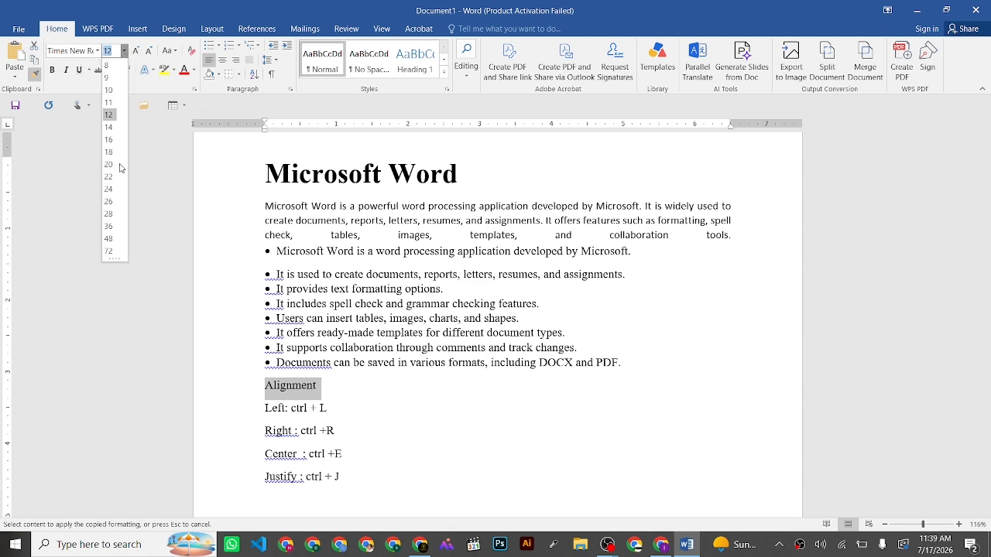
pyautogui.click(109, 227)
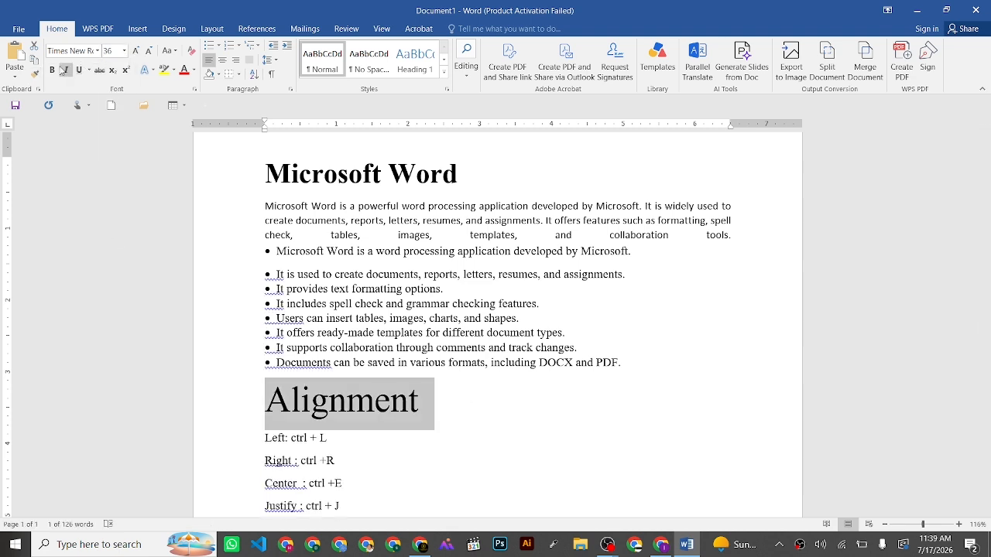
pyautogui.click(52, 70)
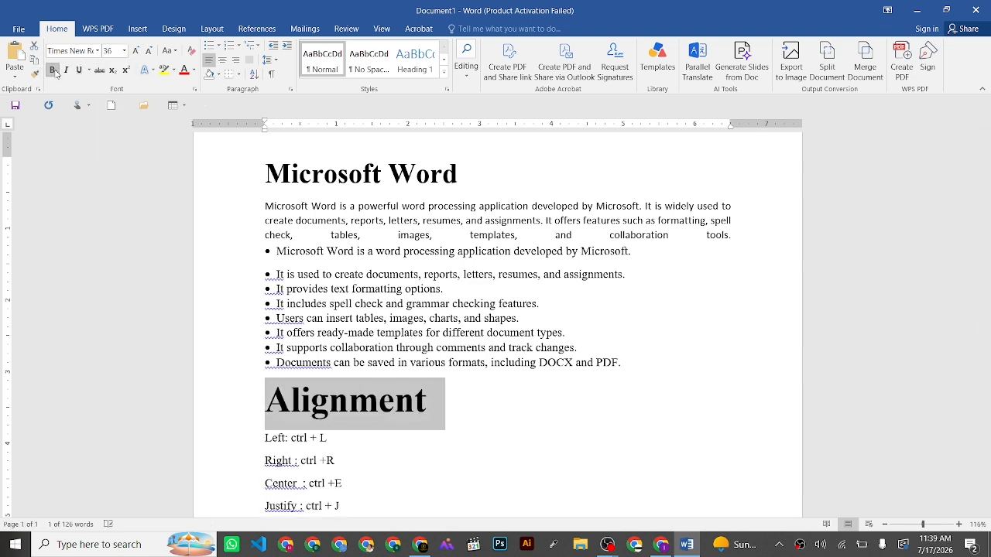
pyautogui.click(468, 482)
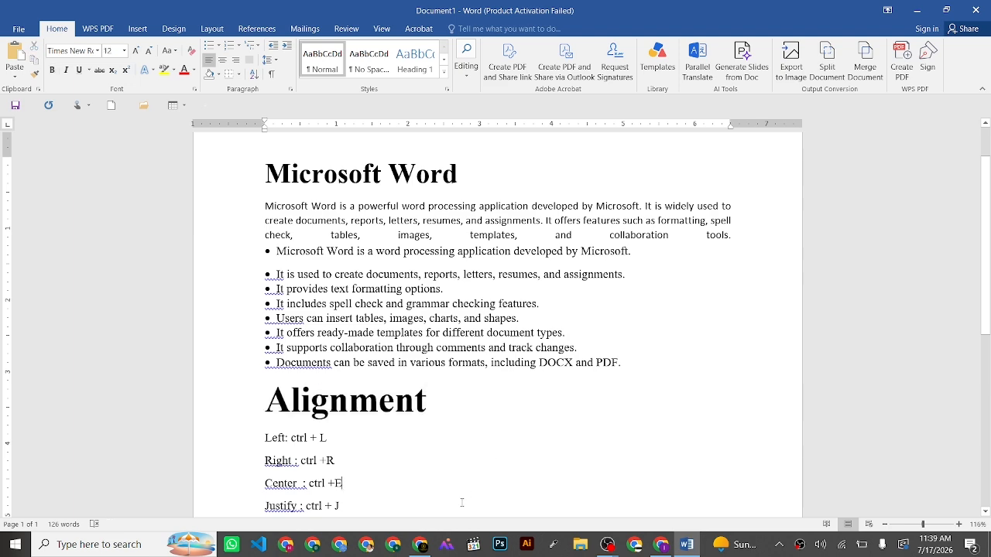
# Step: Add a new line "Line spaceing" below the "Justify" shortcut line
pyautogui.click(461, 503)
pyautogui.press('Return')
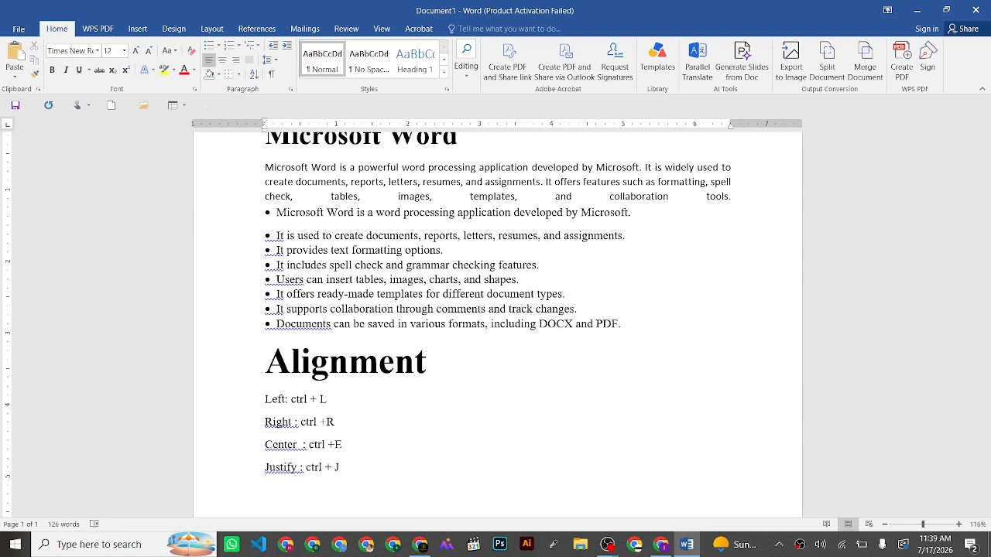
pyautogui.write('Line spaceing')
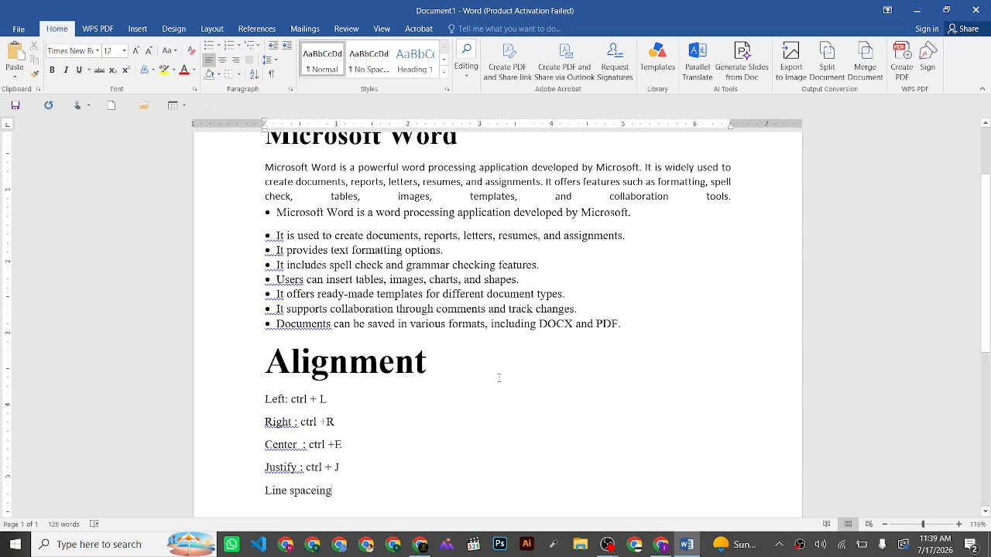
# Step: Copy the formatting of the "Alignment" heading to the "Line spaceing" line with Format Painter
pyautogui.moveTo(463, 366); pyautogui.dragTo(251, 361)
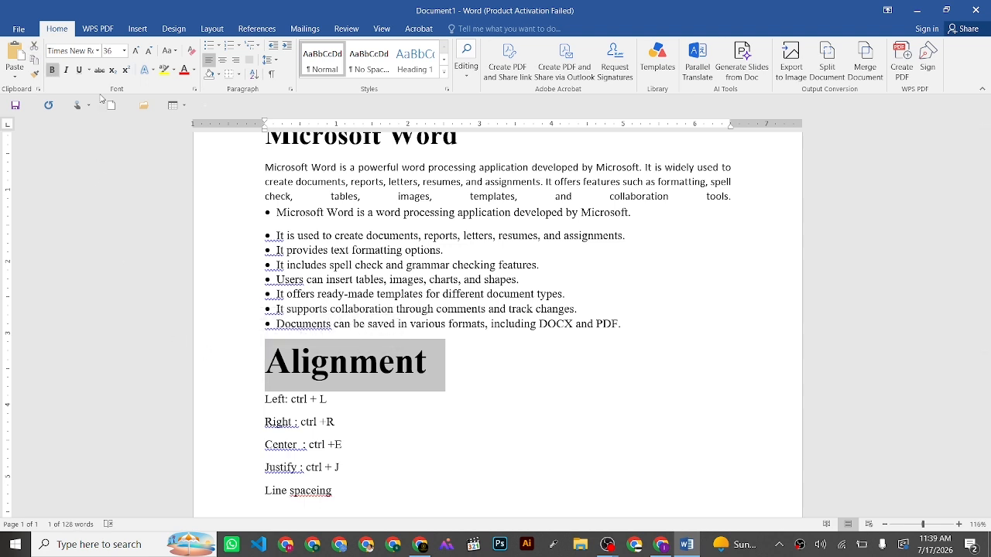
pyautogui.click(34, 75)
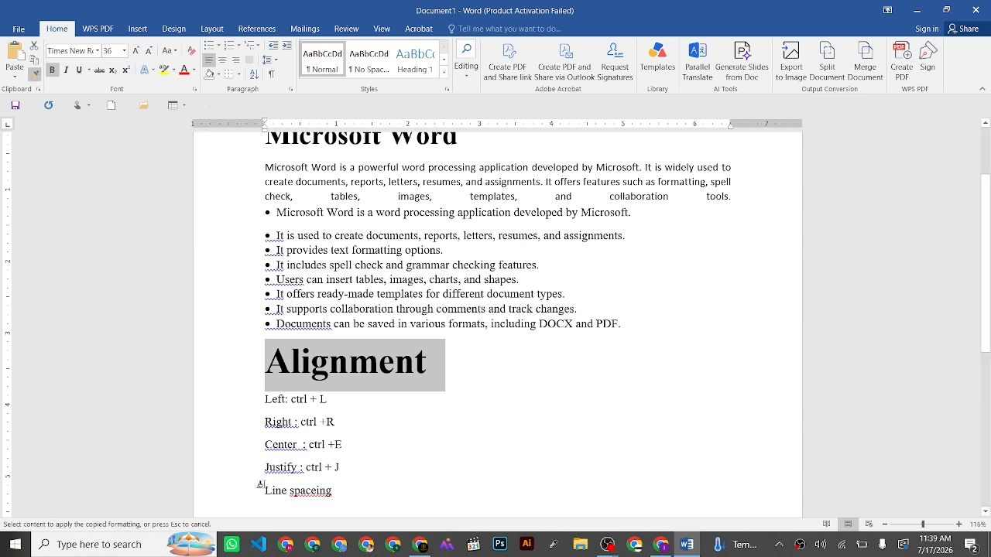
pyautogui.moveTo(263, 490); pyautogui.dragTo(339, 494)
pyautogui.click(527, 457)
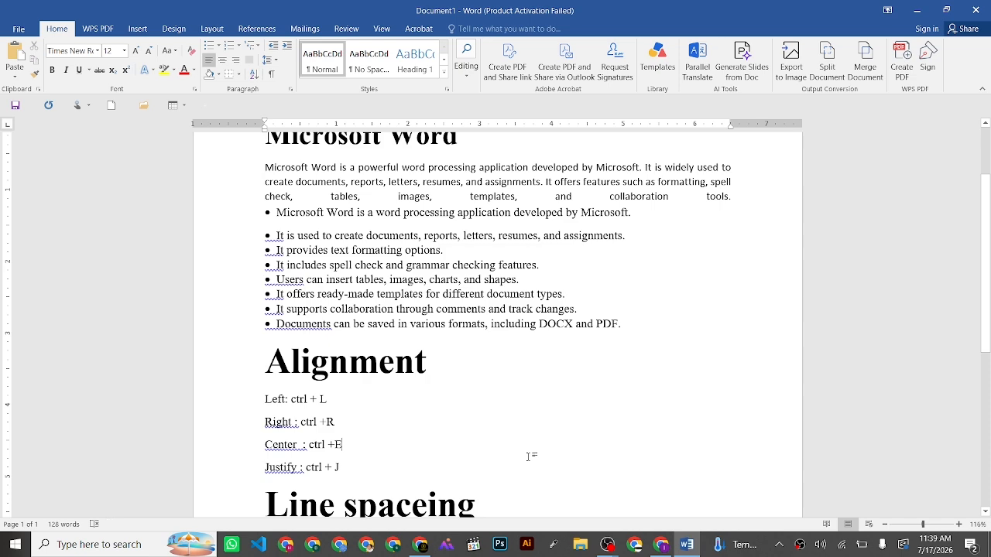
# Step: Correct the misspelled word "spaceing" in the last heading to the suggestion "spacing"
pyautogui.scroll(-2, 527, 457)
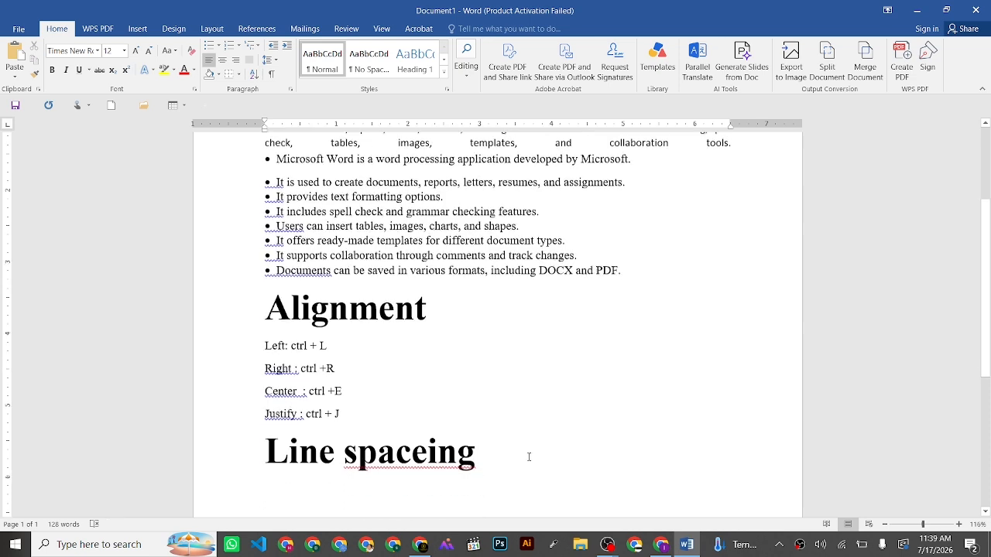
pyautogui.rightClick(444, 439)
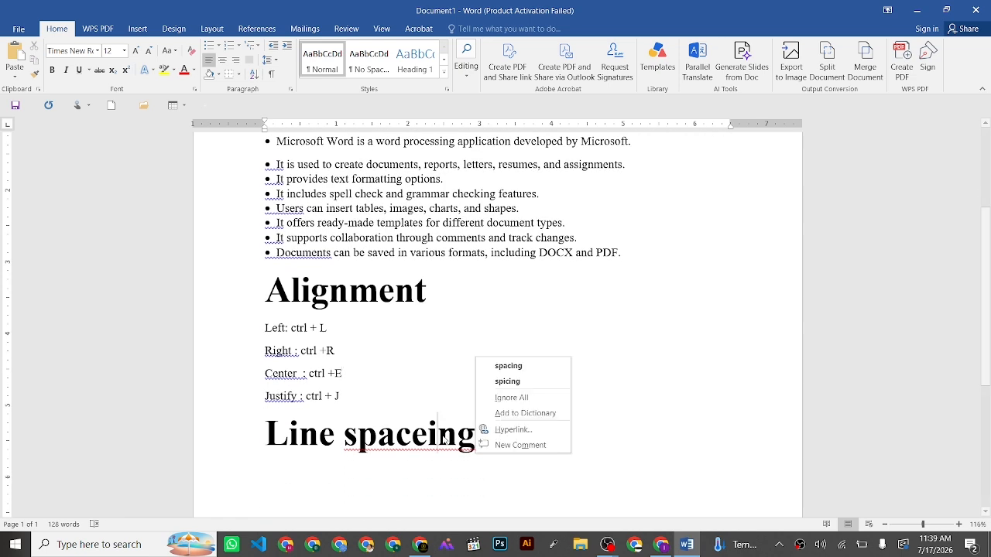
pyautogui.click(524, 366)
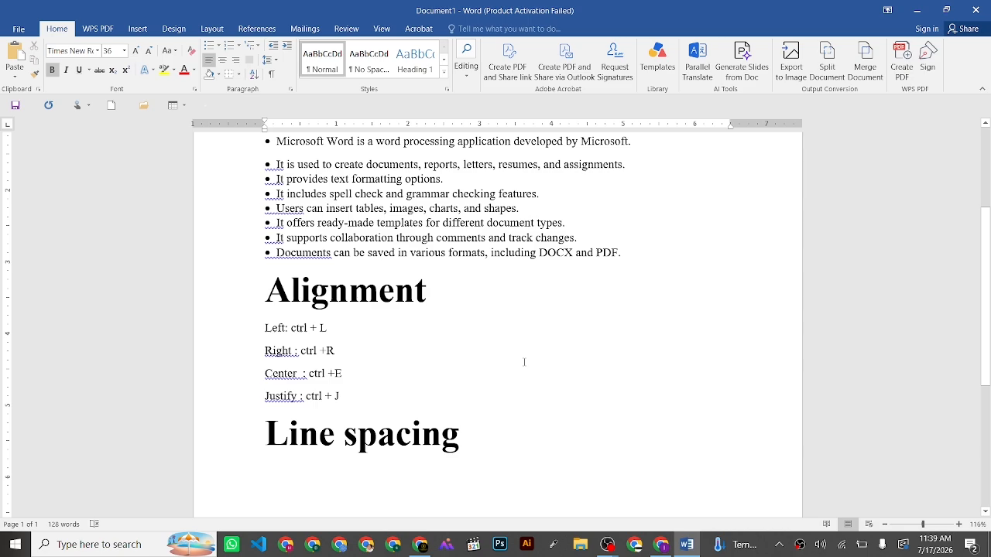
# Step: Save the document as "Microsoft Word" in Word Document format in yesterday's recent folder on drive E:
pyautogui.hotkey('ctrl', 's')
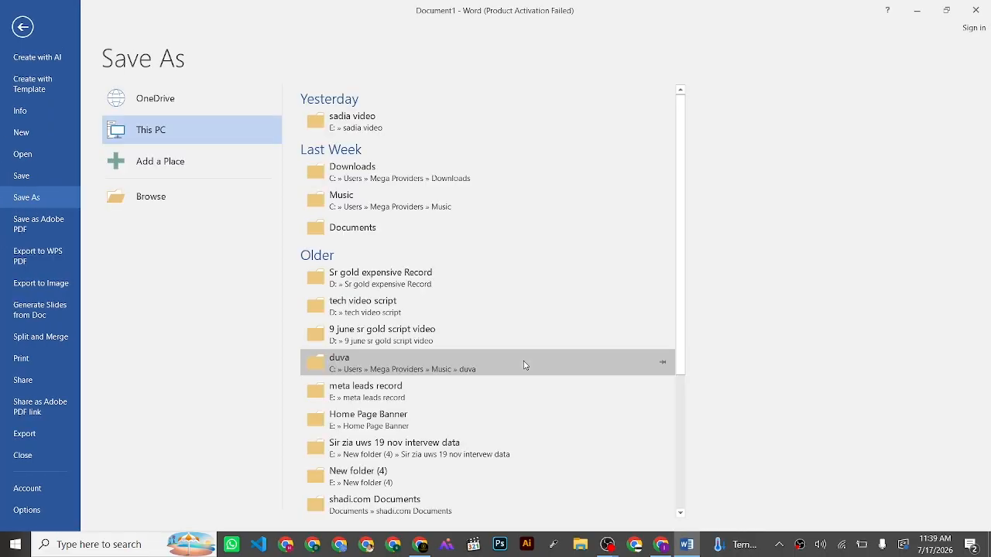
pyautogui.click(373, 127)
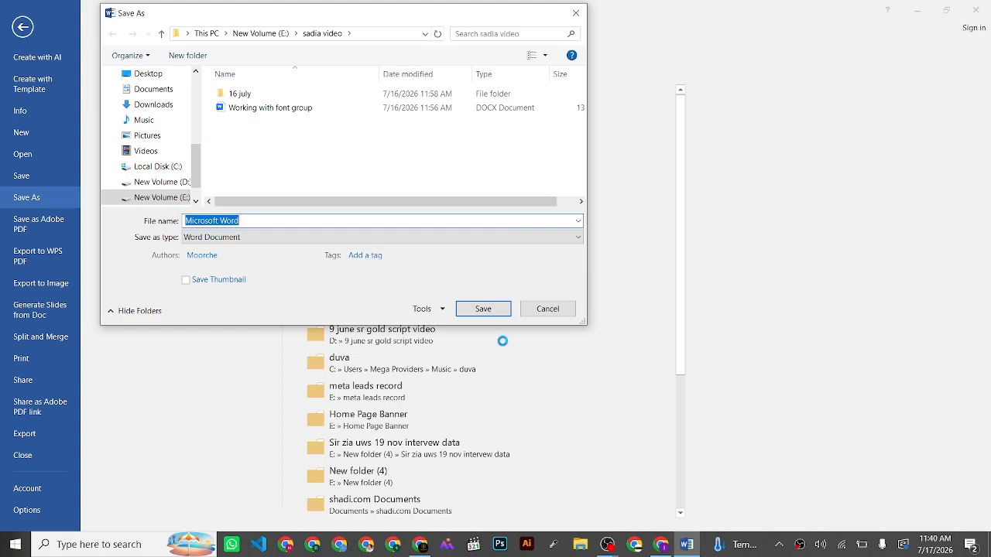
pyautogui.click(490, 308)
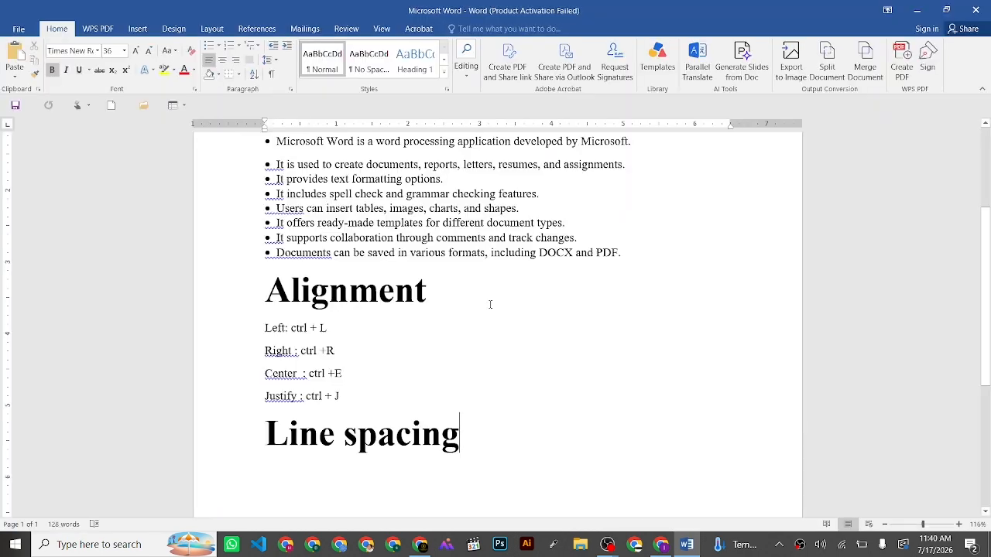
# Step: Set the line spacing of the introductory paragraph and the whole bullet list to 1.0
pyautogui.scroll(3, 493, 307)
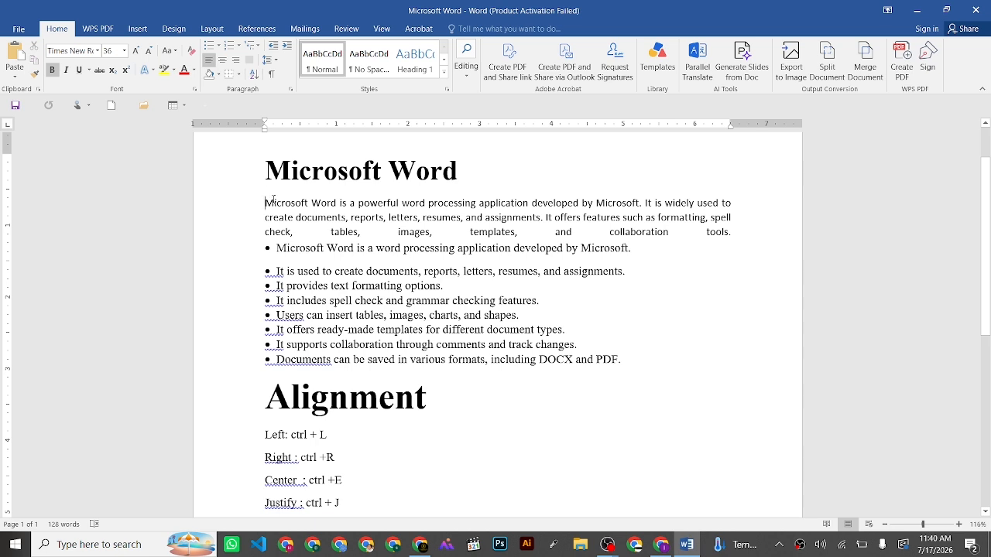
pyautogui.moveTo(265, 203); pyautogui.dragTo(658, 358)
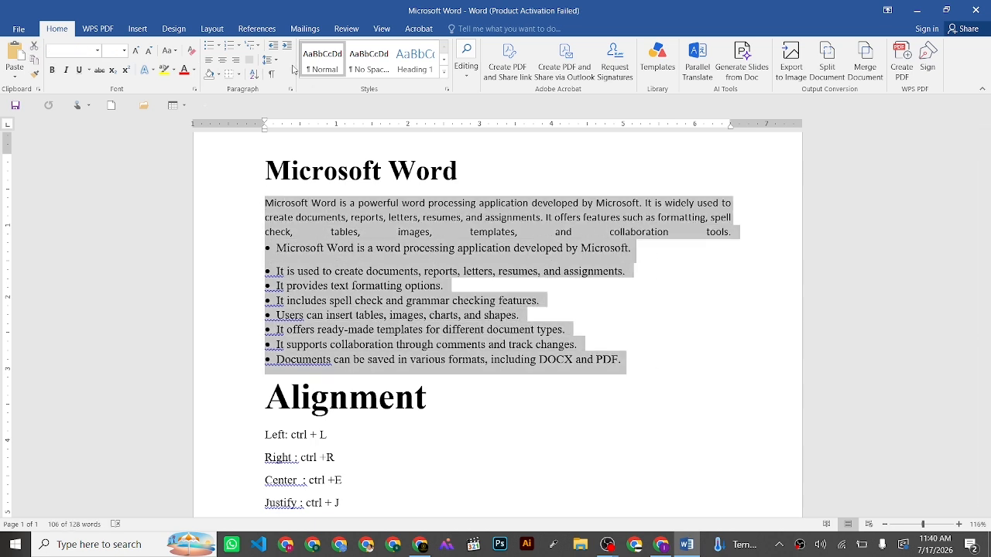
pyautogui.click(277, 62)
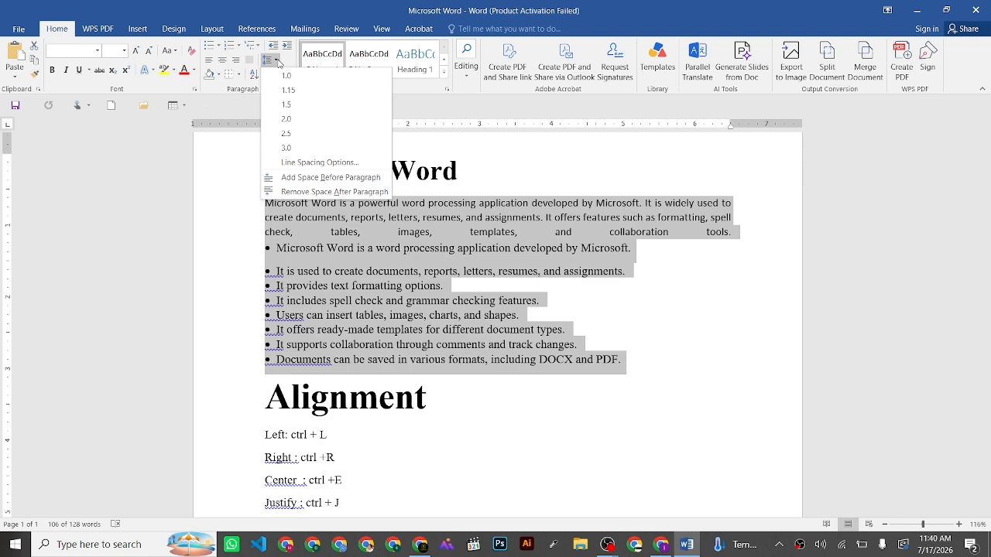
pyautogui.click(279, 77)
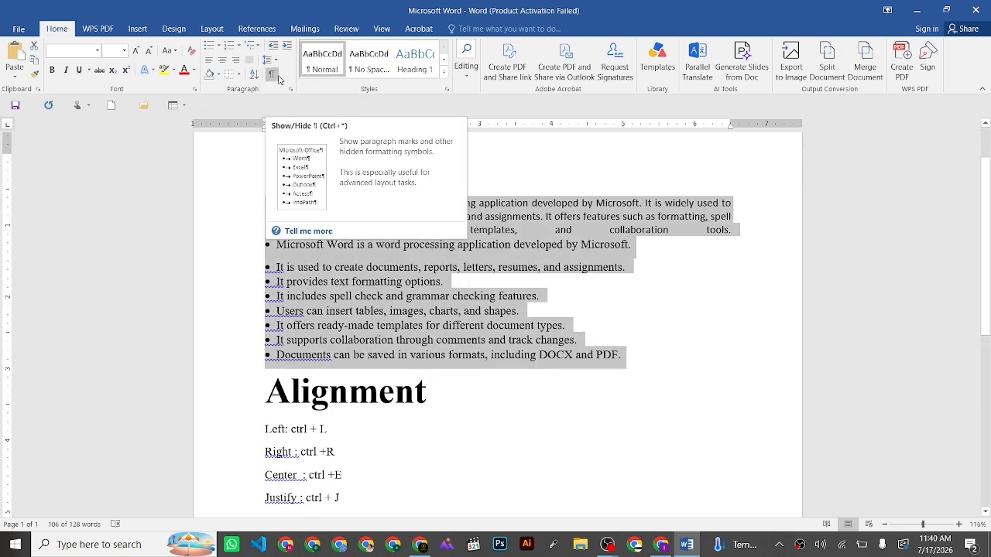
# Step: Try line spacings of 1.15, 2.0 and 3.0 in turn on the introductory paragraph and bullet list
pyautogui.click(269, 60)
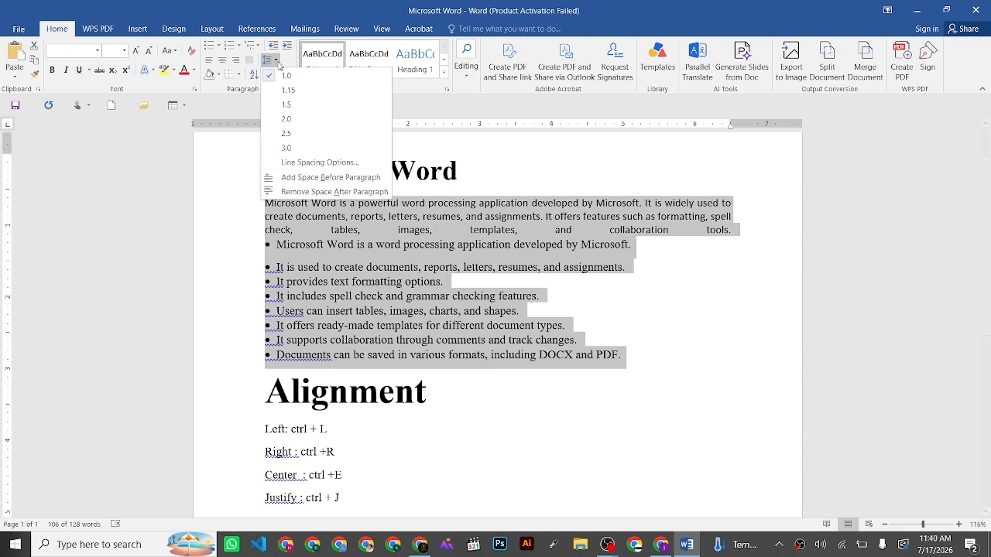
pyautogui.click(280, 92)
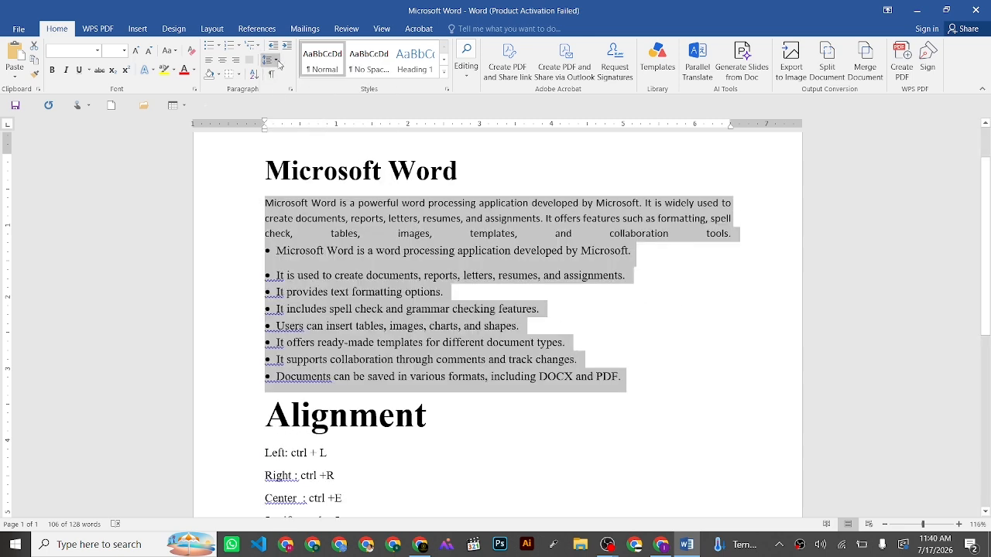
pyautogui.click(277, 61)
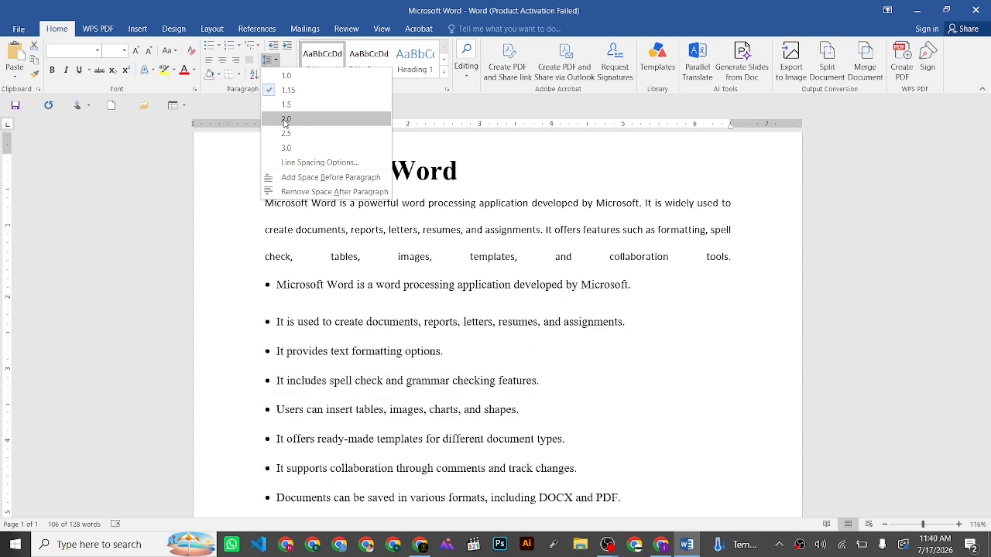
pyautogui.click(285, 120)
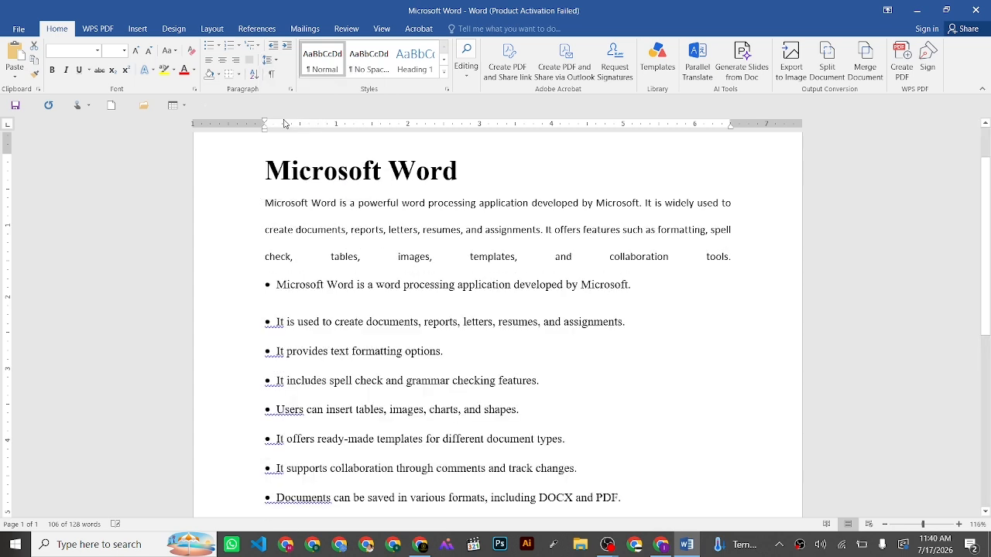
pyautogui.click(275, 61)
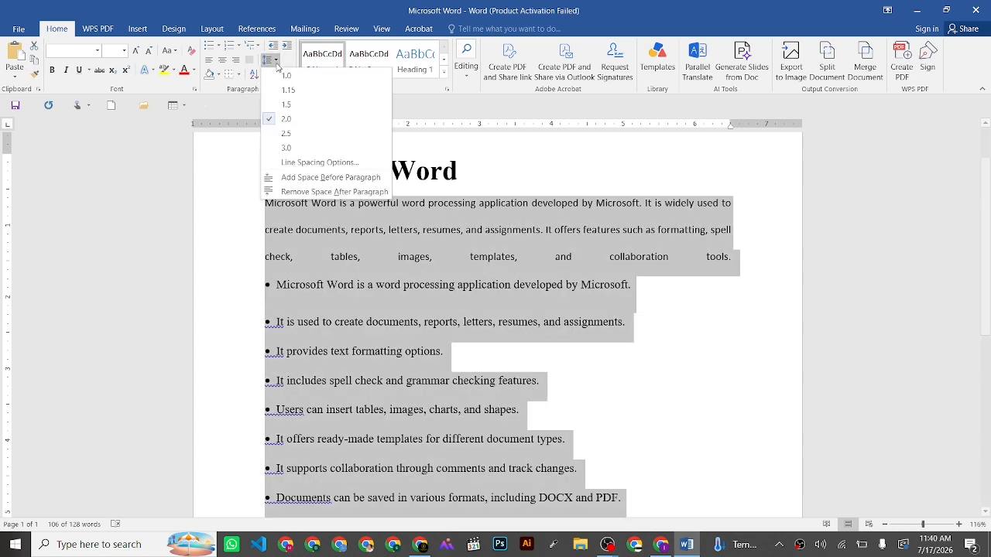
pyautogui.click(294, 150)
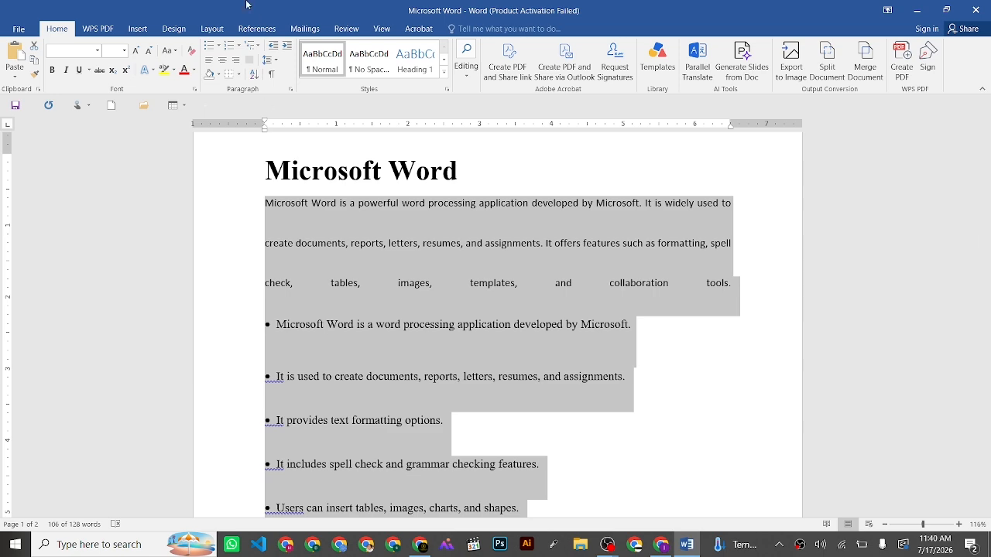
# Step: Return the introductory paragraph and bullet list to 1.0 line spacing and try 1.5 and 2.0
pyautogui.click(278, 61)
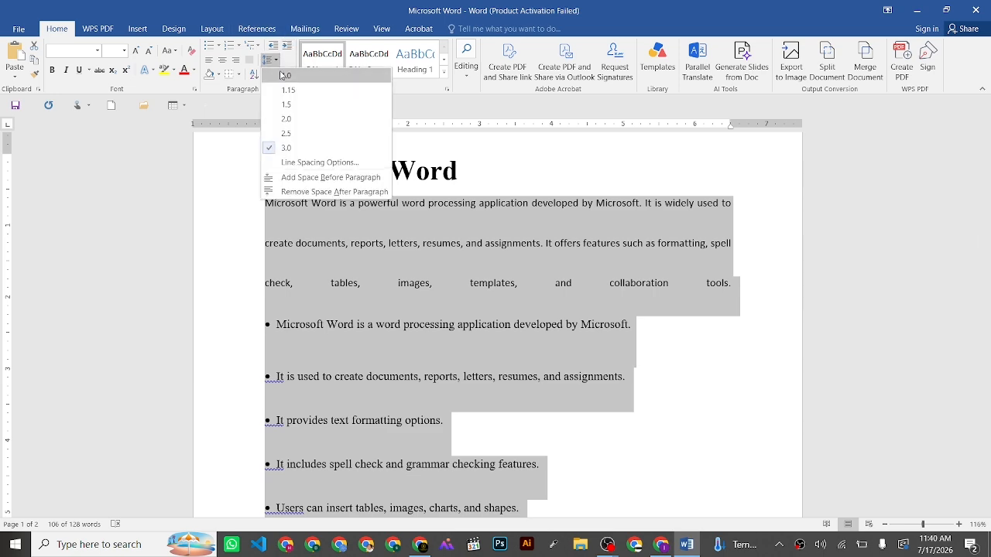
pyautogui.click(281, 76)
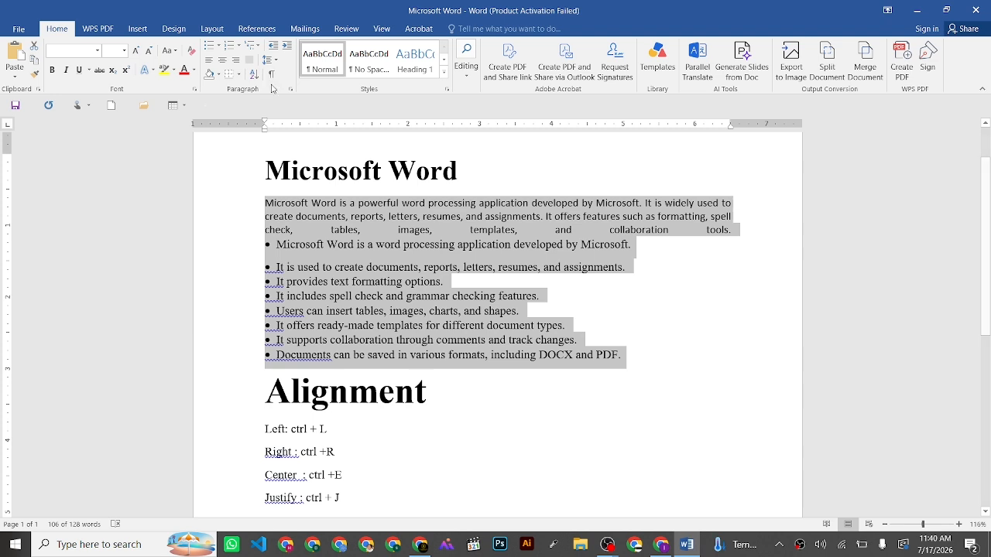
pyautogui.click(276, 61)
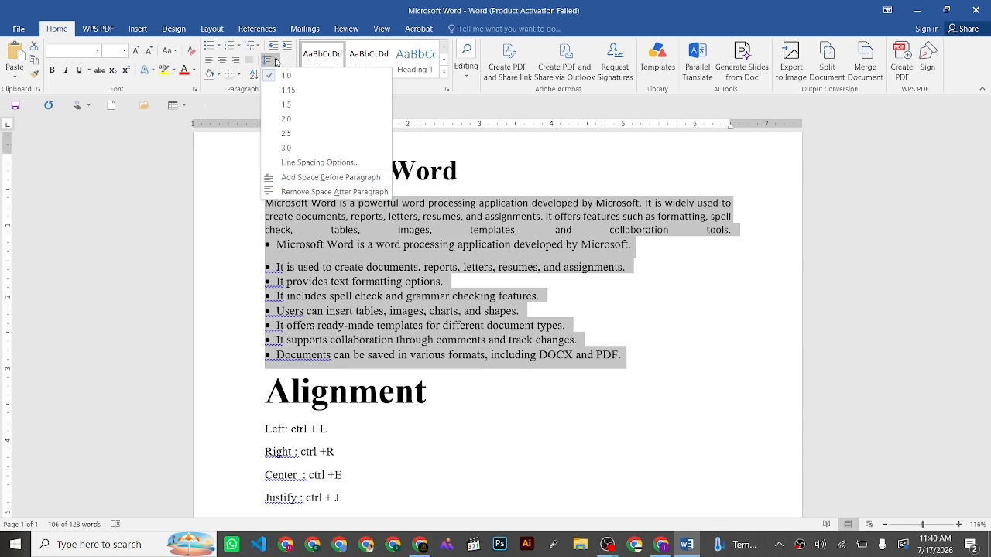
pyautogui.click(287, 105)
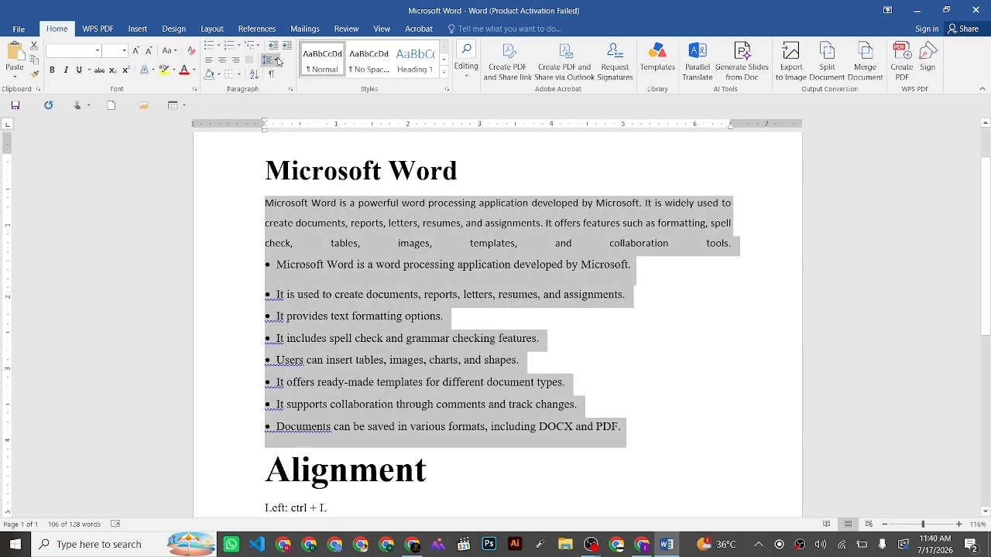
pyautogui.click(276, 61)
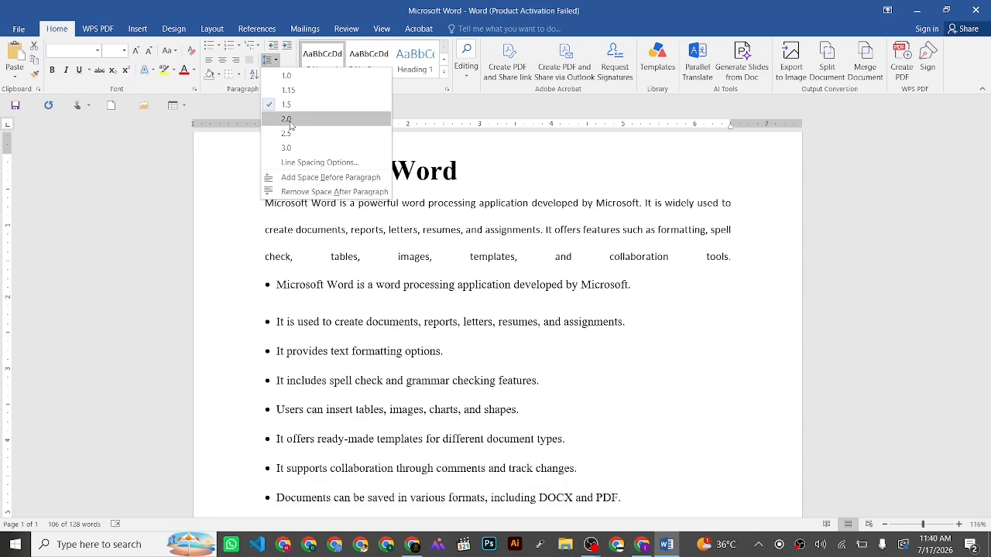
pyautogui.click(286, 119)
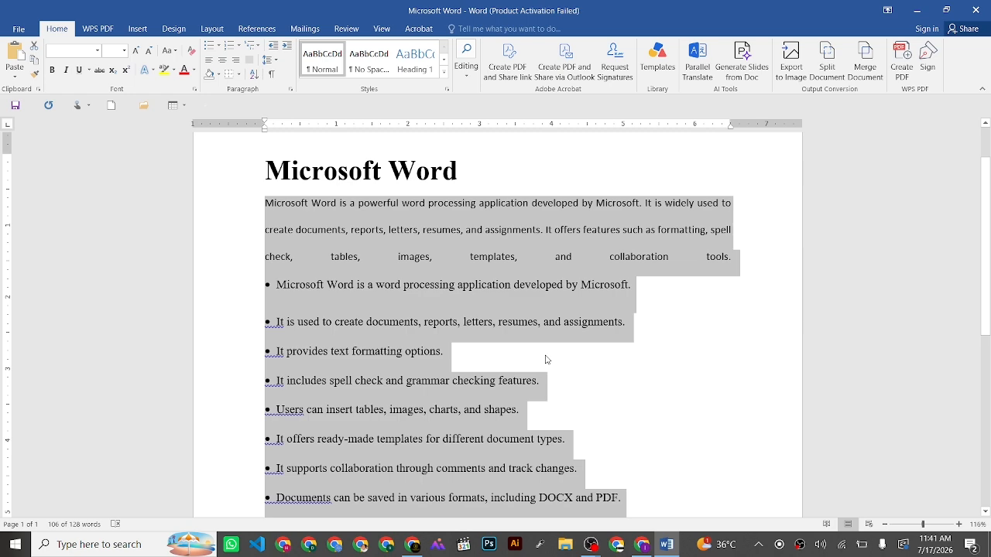
# Step: Switch the introductory paragraph and bullet list through single and double line spacing, ending with 1.5
pyautogui.hotkey('ctrl', 'z')
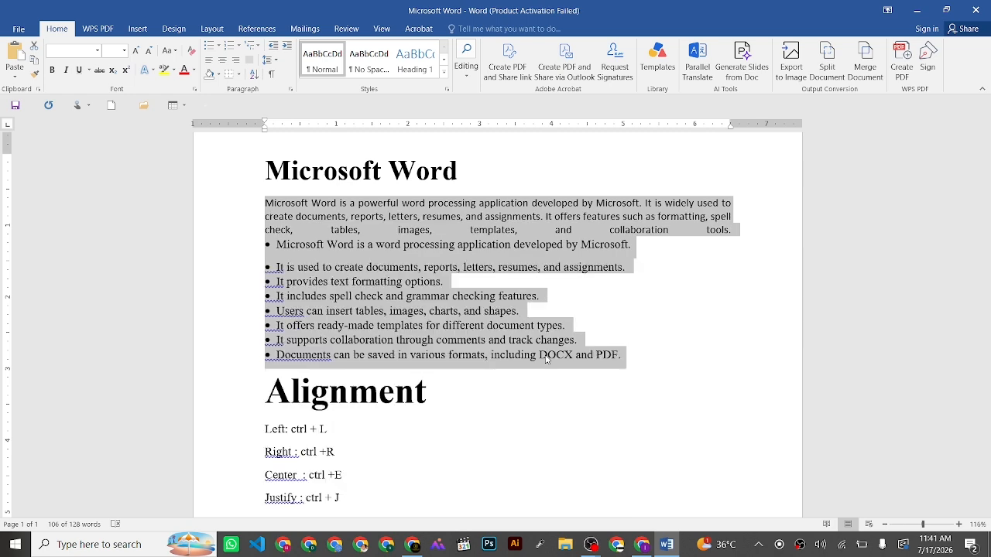
pyautogui.hotkey('ctrl', '2')
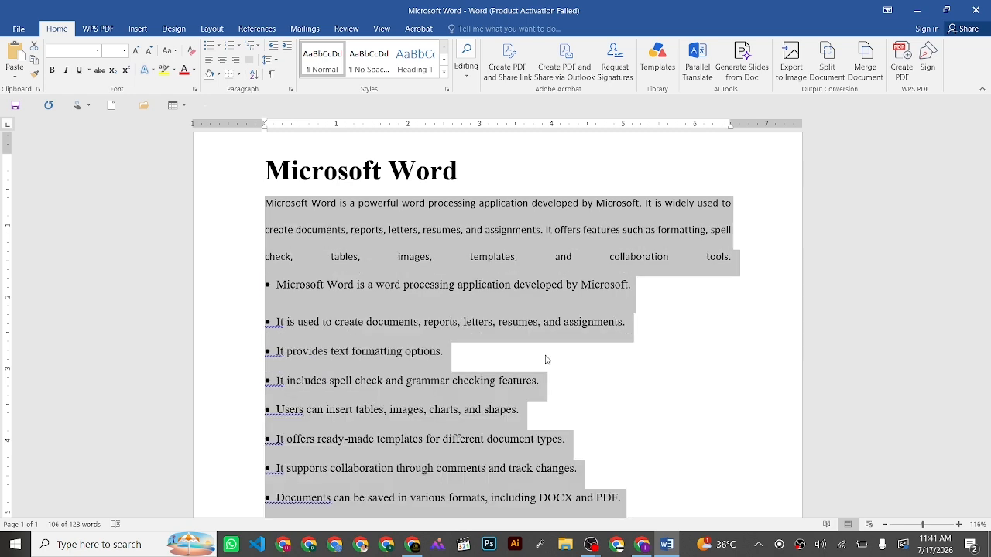
pyautogui.hotkey('ctrl', '1')
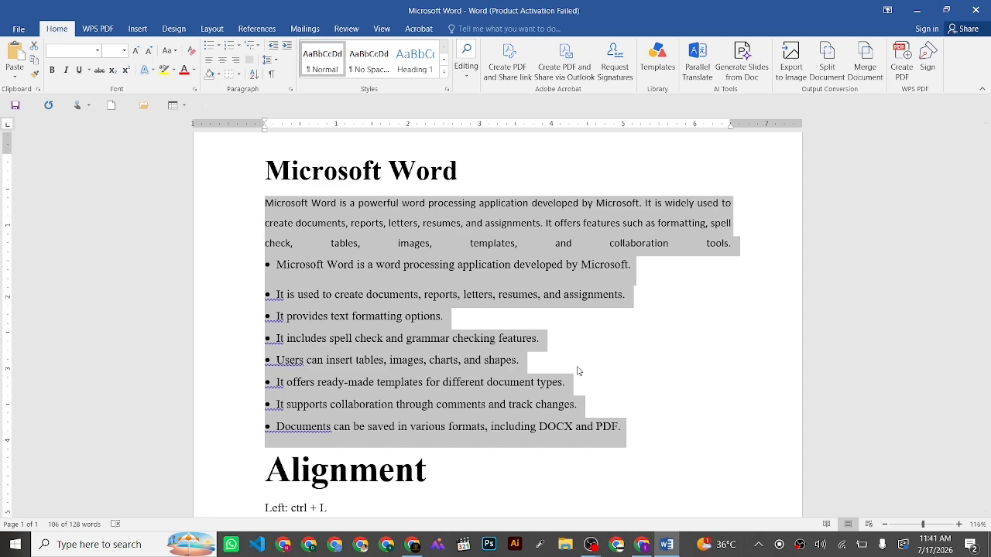
# Step: Add a line reading "single" below the "Line spacing" heading
pyautogui.scroll(-3, 600, 326)
pyautogui.scroll(-3, 599, 327)
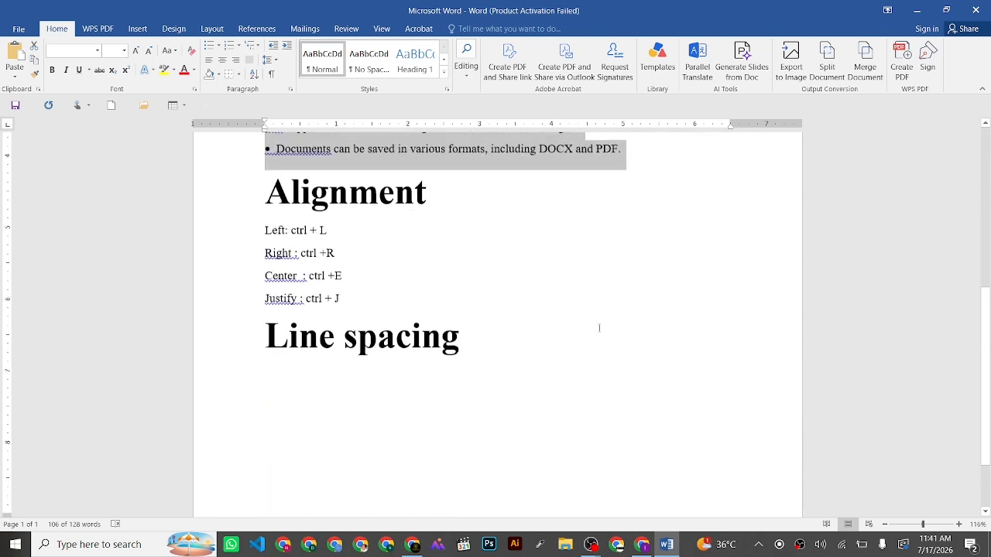
pyautogui.click(495, 329)
pyautogui.press('Return')
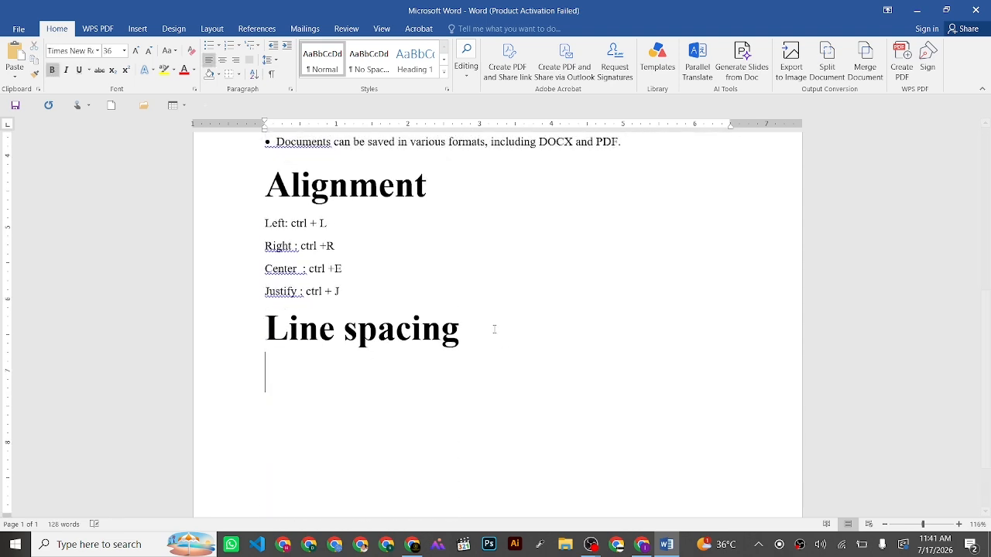
pyautogui.write('single')
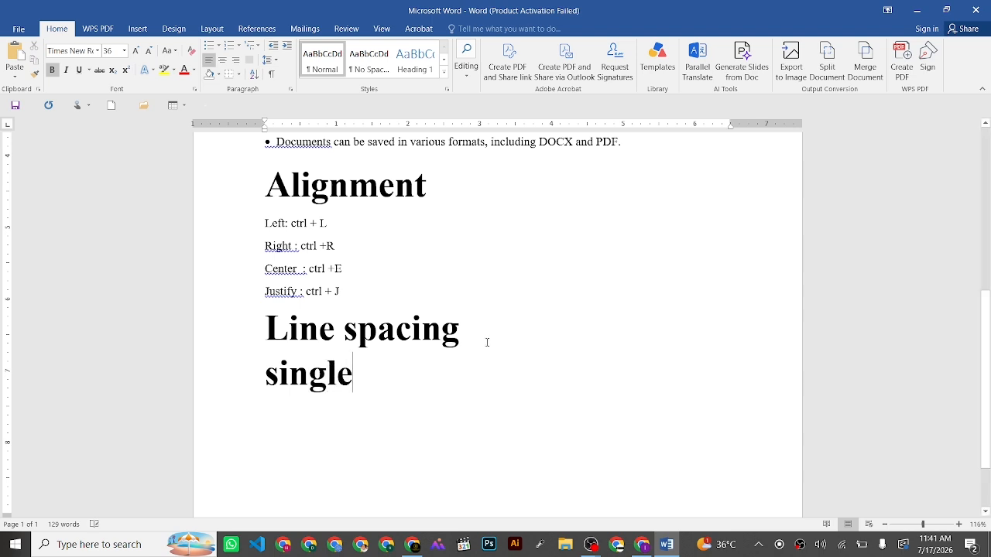
# Step: Remove bold from the word "single" and set its font size to 26
pyautogui.moveTo(389, 374); pyautogui.dragTo(252, 371)
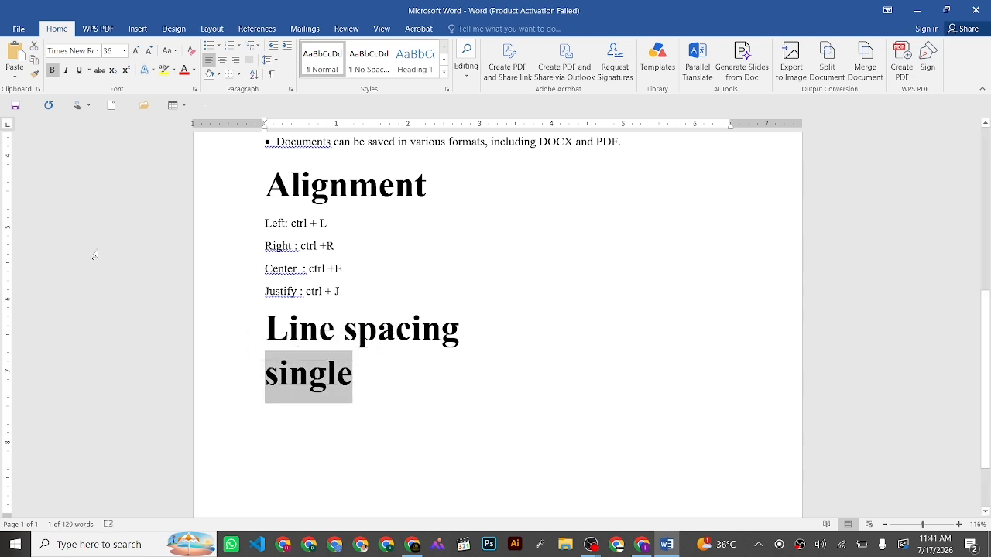
pyautogui.click(51, 70)
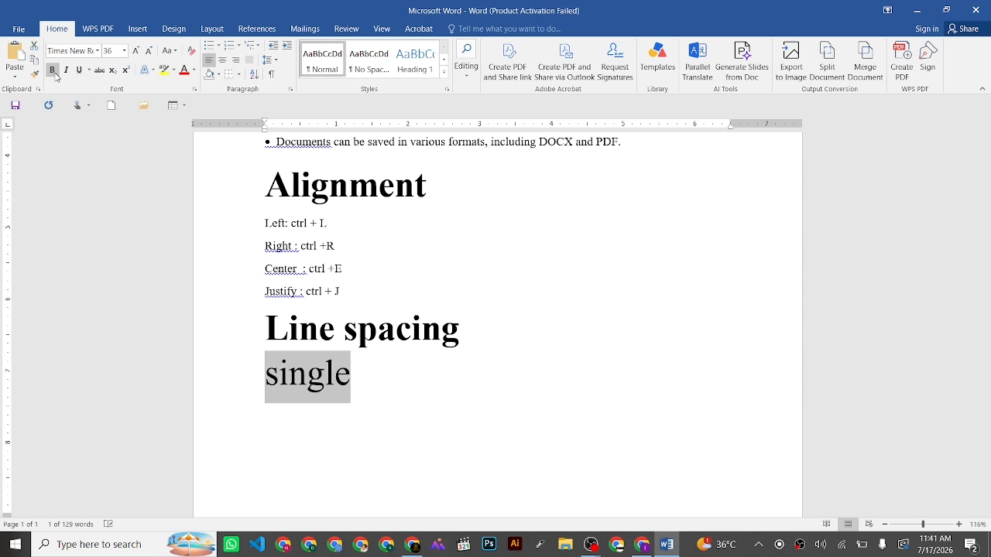
pyautogui.click(124, 50)
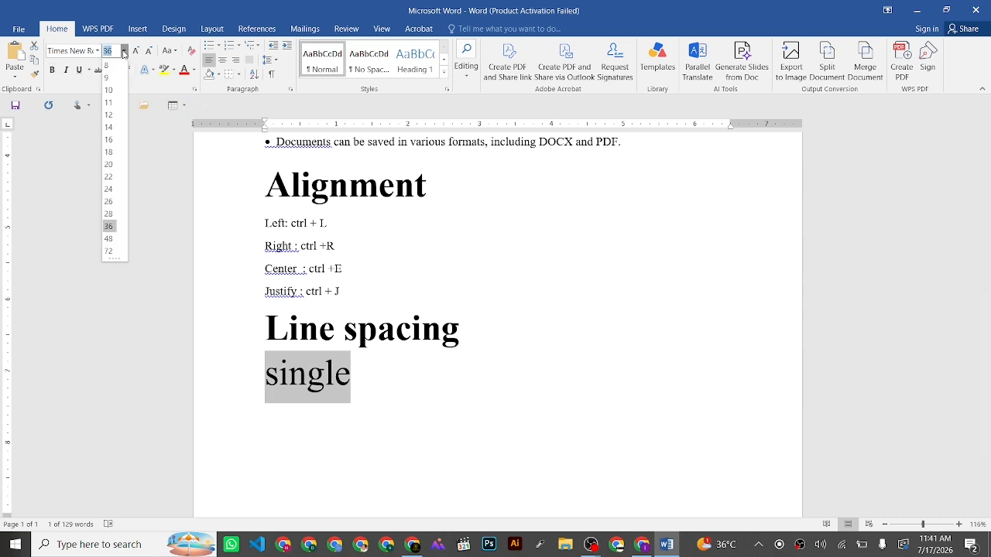
pyautogui.click(118, 202)
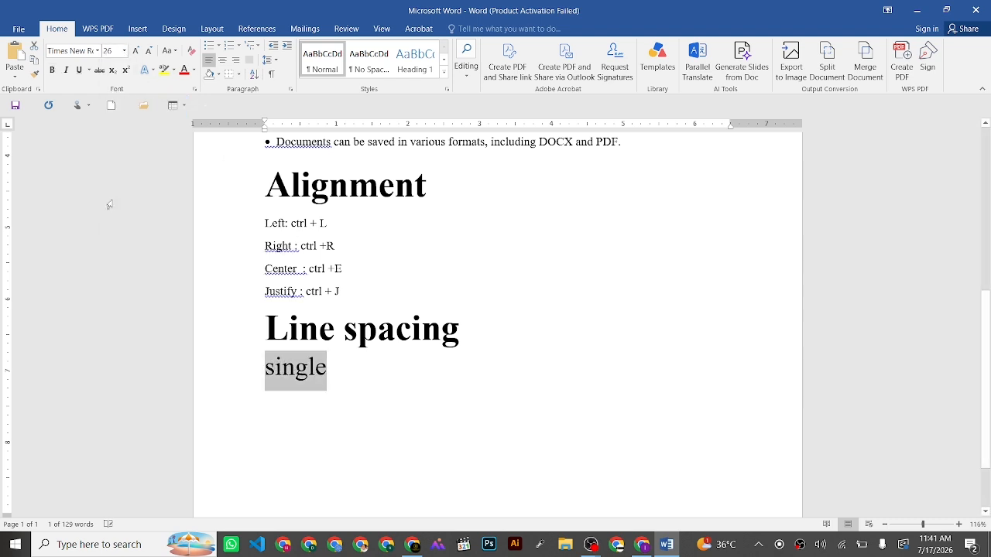
# Step: Complete the line as "single : Ctrl +1" and start a new line below it
pyautogui.click(356, 375)
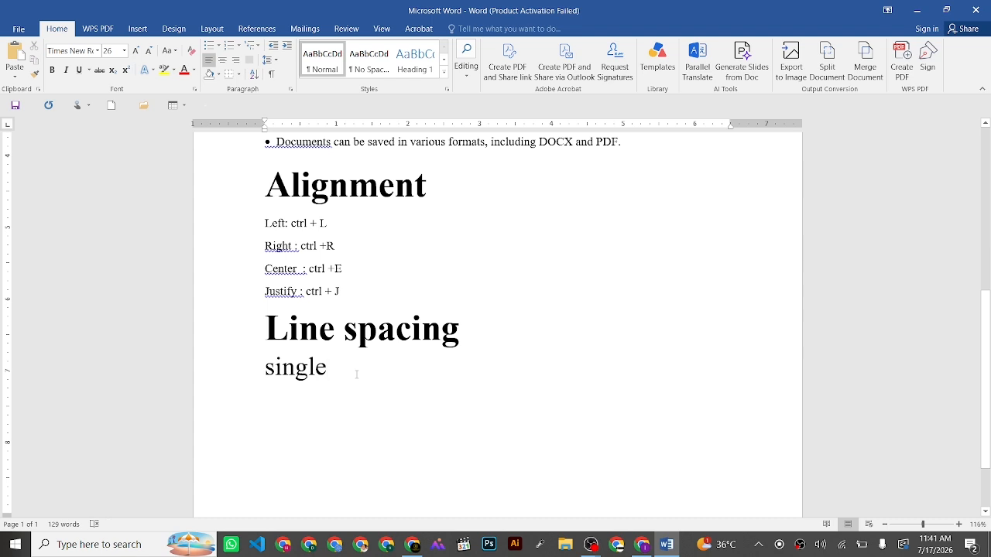
pyautogui.write(':')
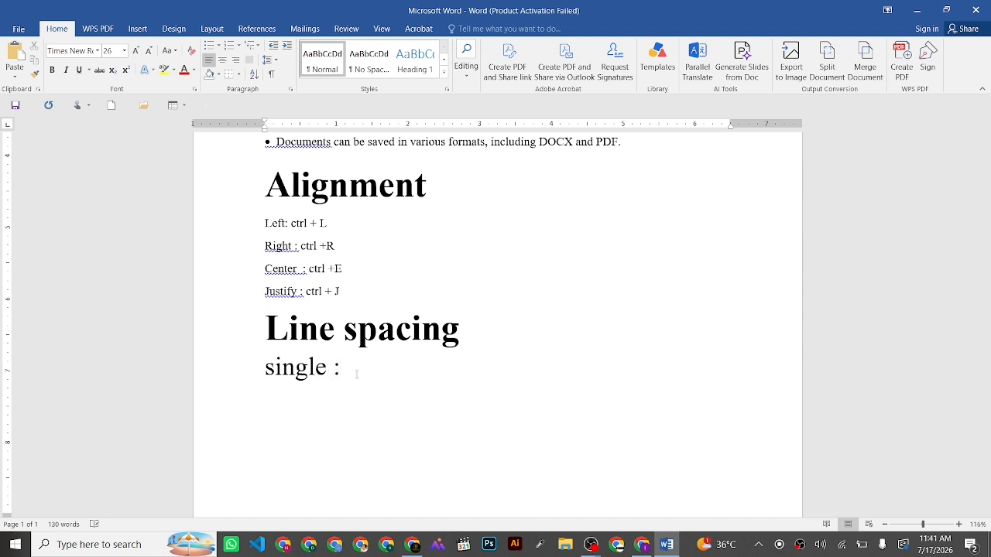
pyautogui.write(' Ctrl +1')
pyautogui.press('Return')
# Step: Write "Double : Ctrl + 2" as the second line-spacing shortcut, with a capital C in "Ctrl"
pyautogui.write('Do')
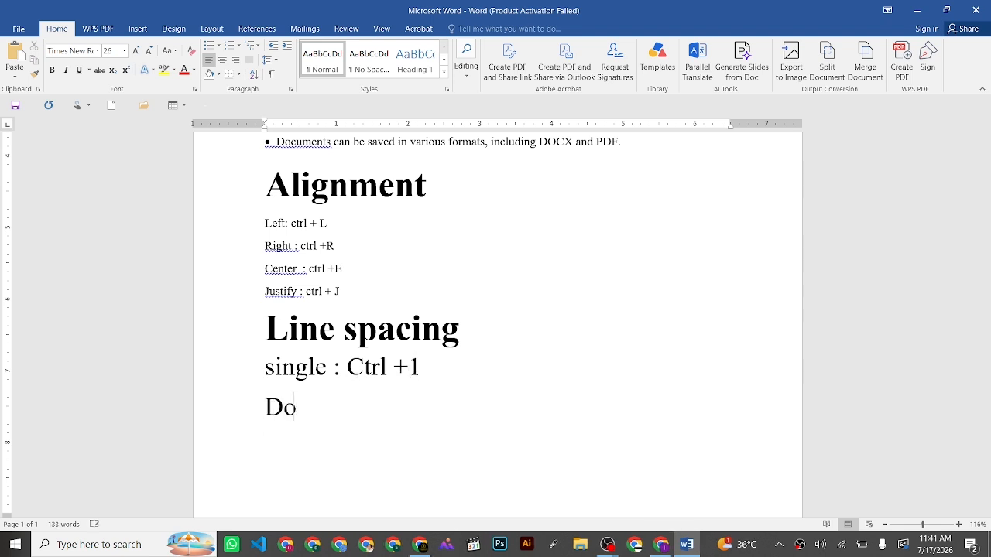
pyautogui.write('uble : ctrl')
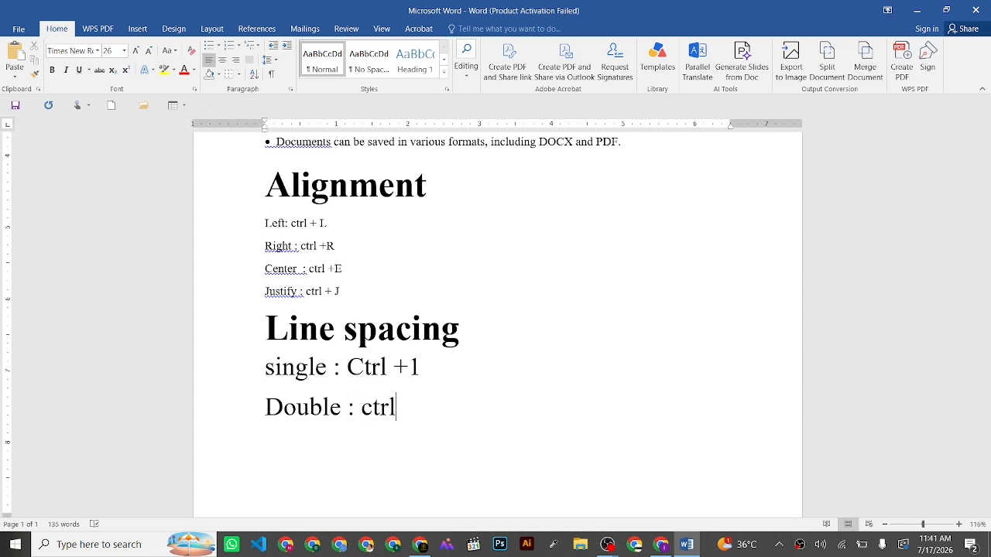
pyautogui.press('BackSpace')
pyautogui.press('BackSpace')
pyautogui.press('BackSpace')
pyautogui.press('BackSpace')
pyautogui.write('Ctrl + 2')
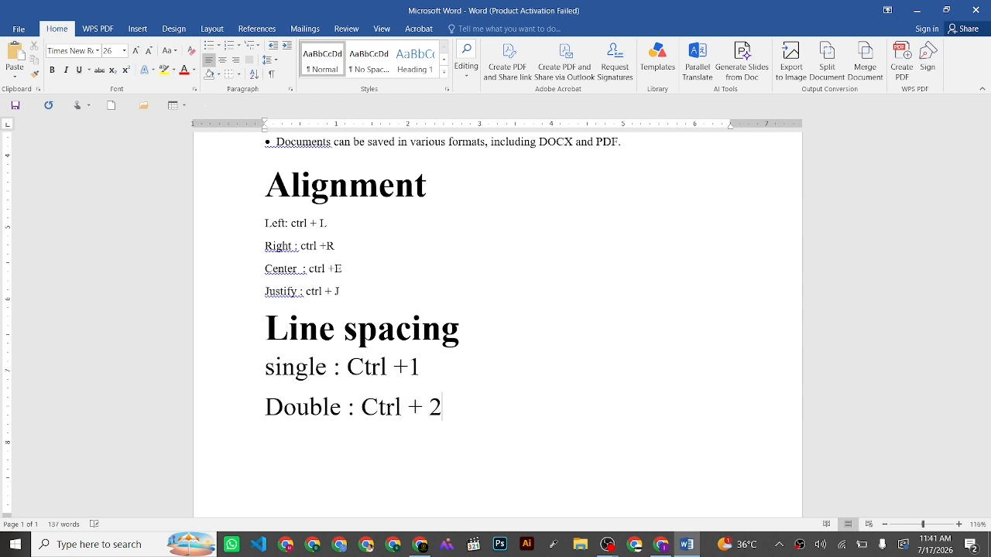
# Step: Add a third shortcut line reading "1.5 :Ctrl + 5" under the double-spacing line
pyautogui.press('Return')
pyautogui.write('1.5 :')
pyautogui.write('ctr')
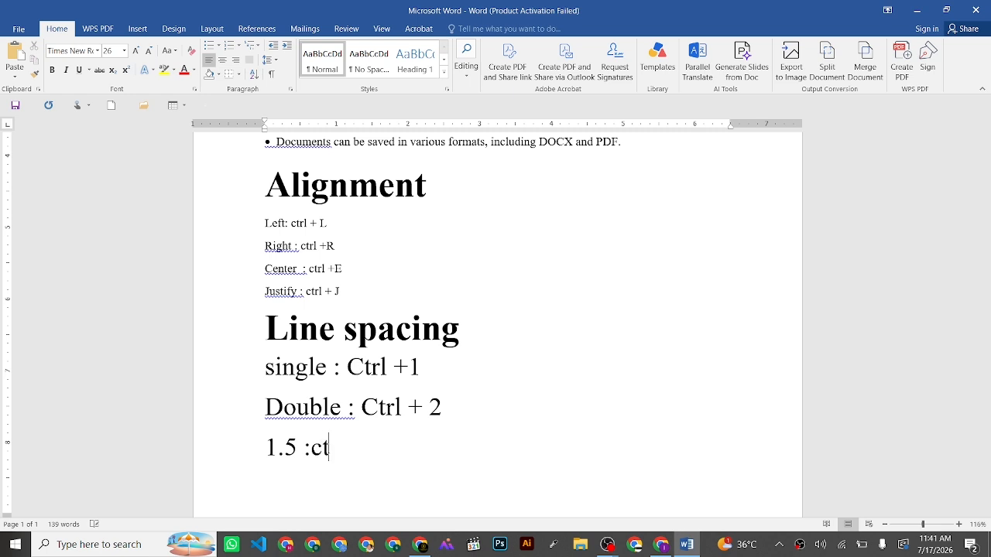
pyautogui.press('BackSpace')
pyautogui.press('BackSpace')
pyautogui.press('BackSpace')
pyautogui.write('Ctrl')
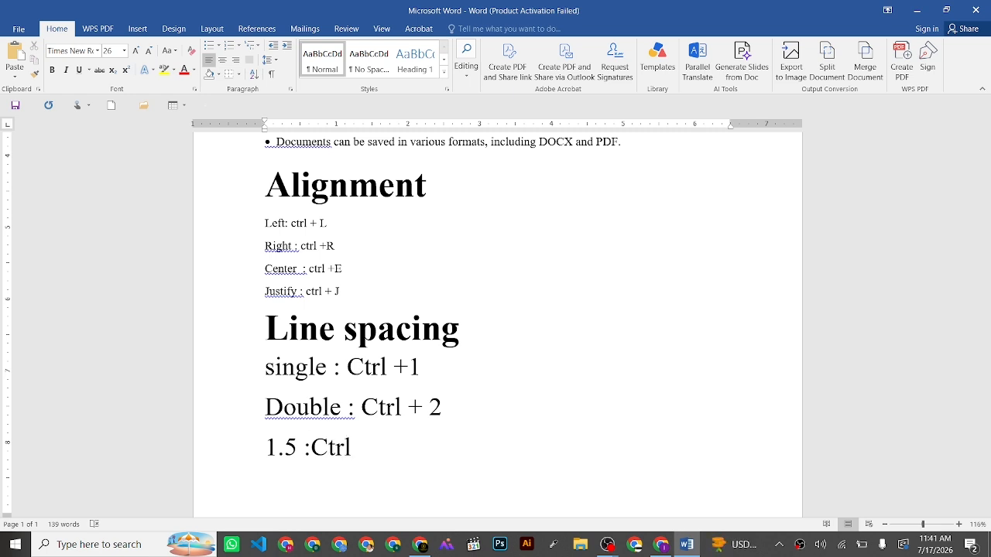
pyautogui.write(' + 5')
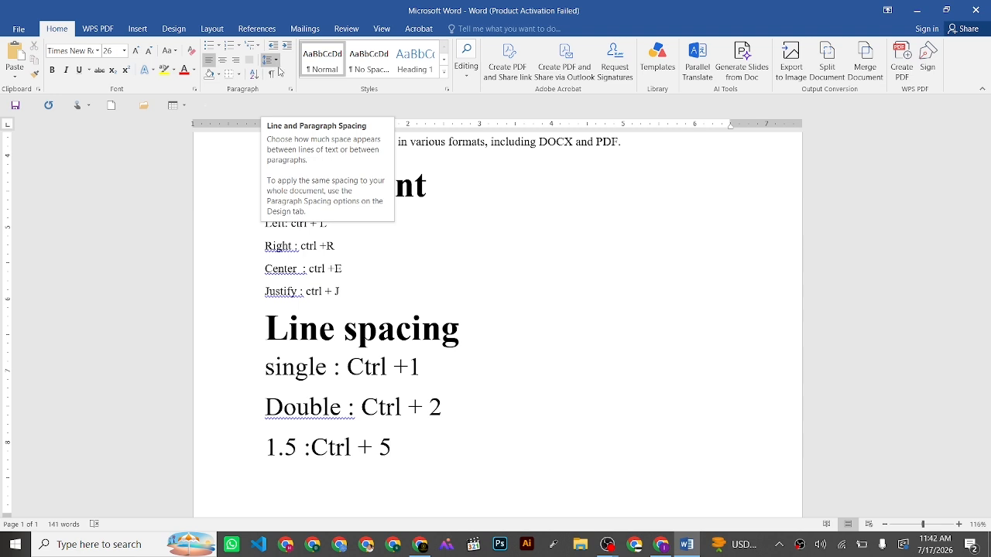
# Step: Apply standard green paragraph shading to the "Microsoft Word" title at the start of the document
pyautogui.scroll(6, 387, 333)
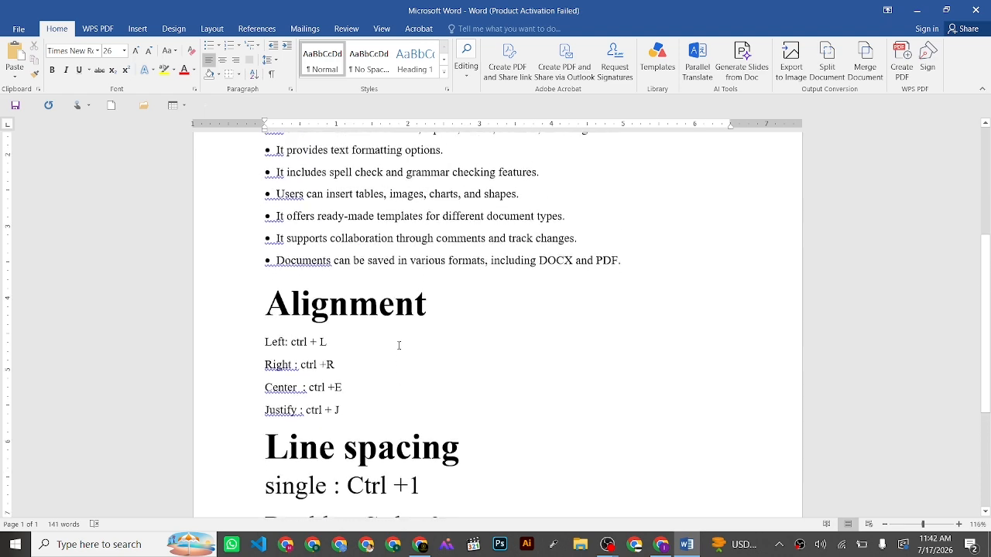
pyautogui.scroll(1, 398, 346)
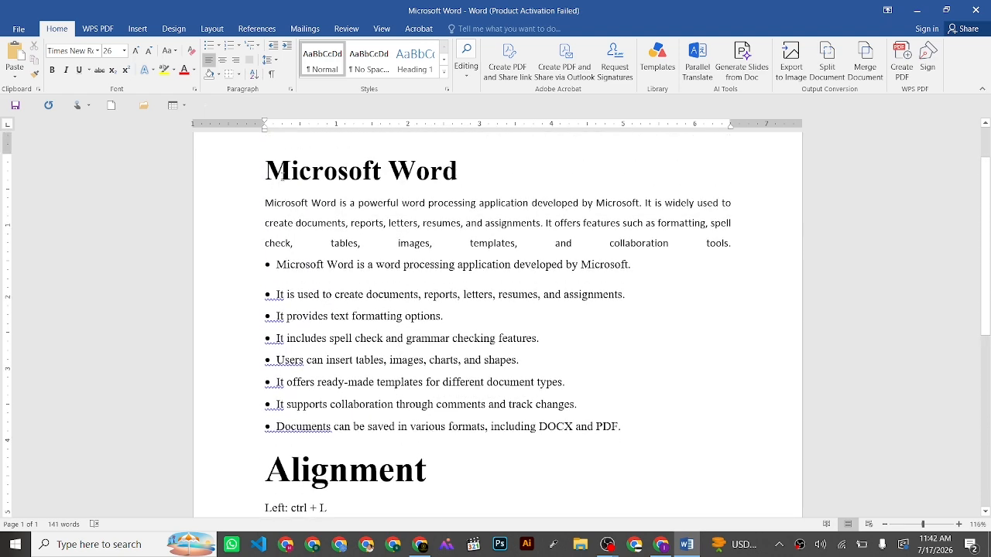
pyautogui.tripleClick(404, 169)
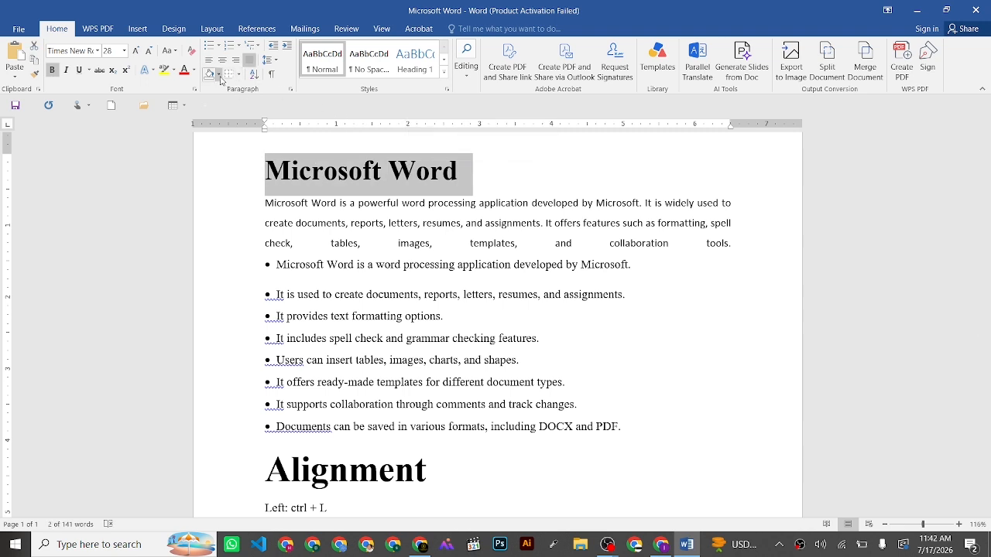
pyautogui.click(218, 75)
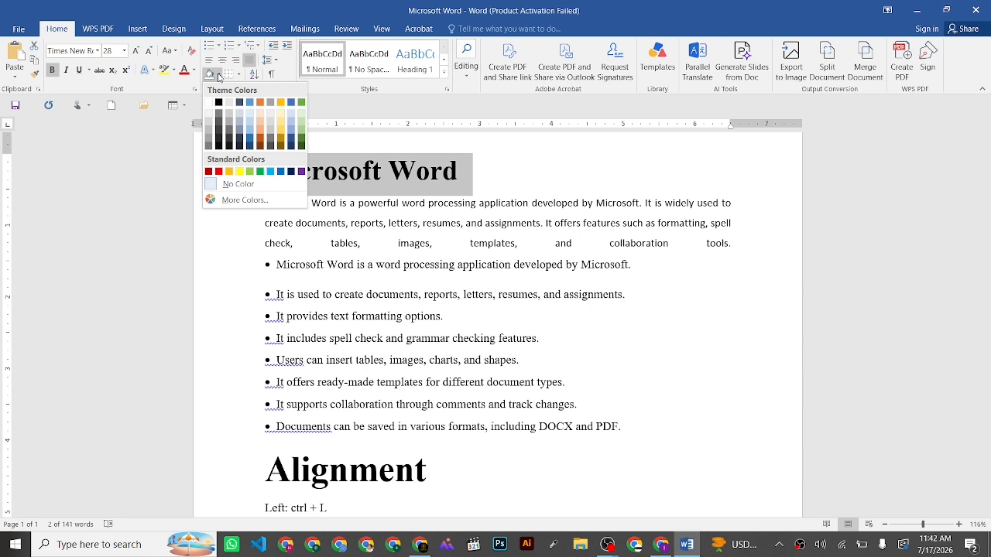
pyautogui.click(260, 171)
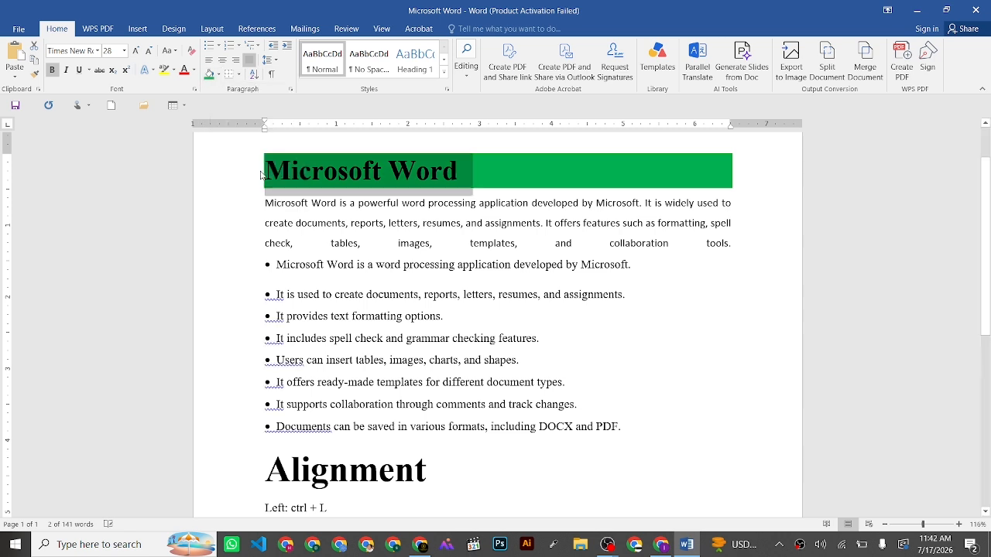
# Step: Change the "Microsoft Word" title's paragraph shading to a brighter pure green picked from the standard honeycomb of additional colours
pyautogui.click(219, 75)
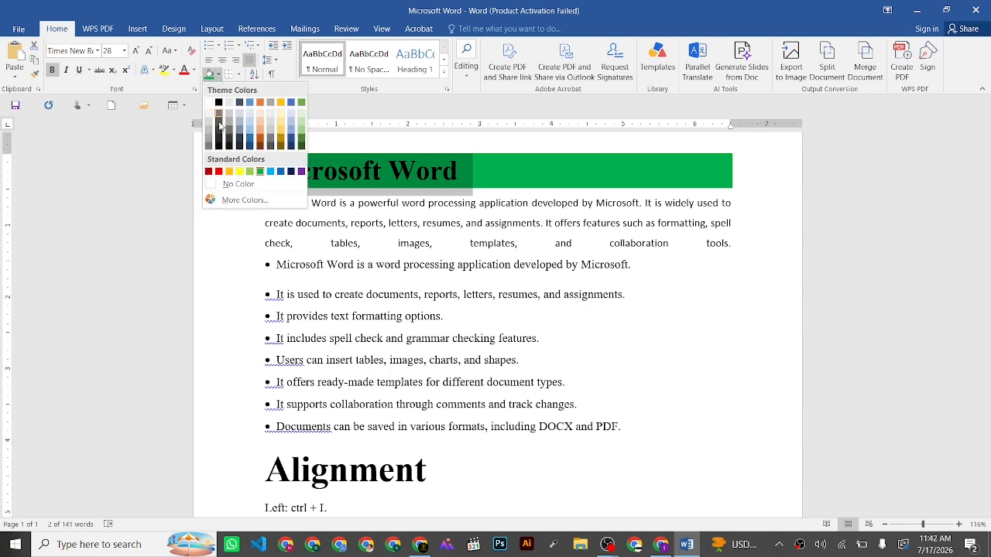
pyautogui.click(245, 200)
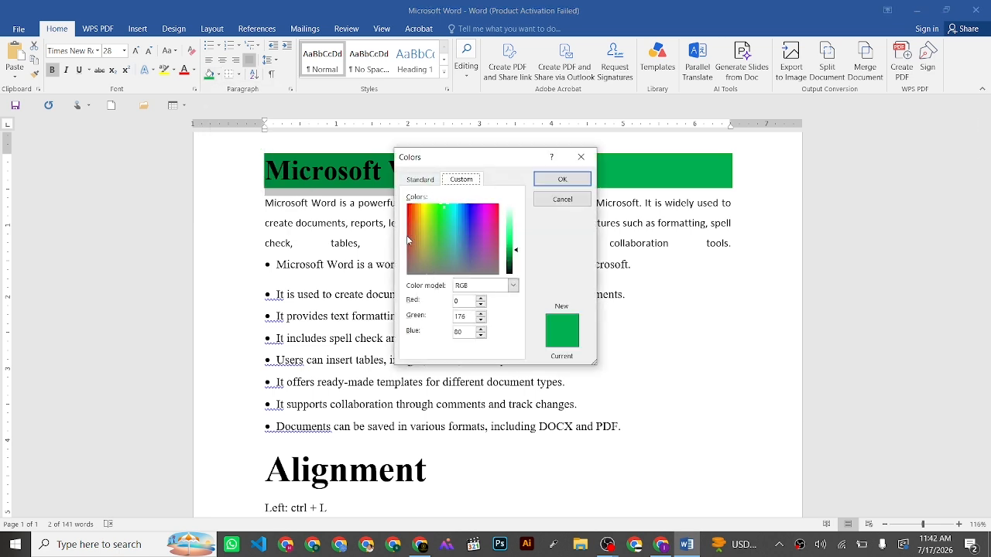
pyautogui.click(417, 180)
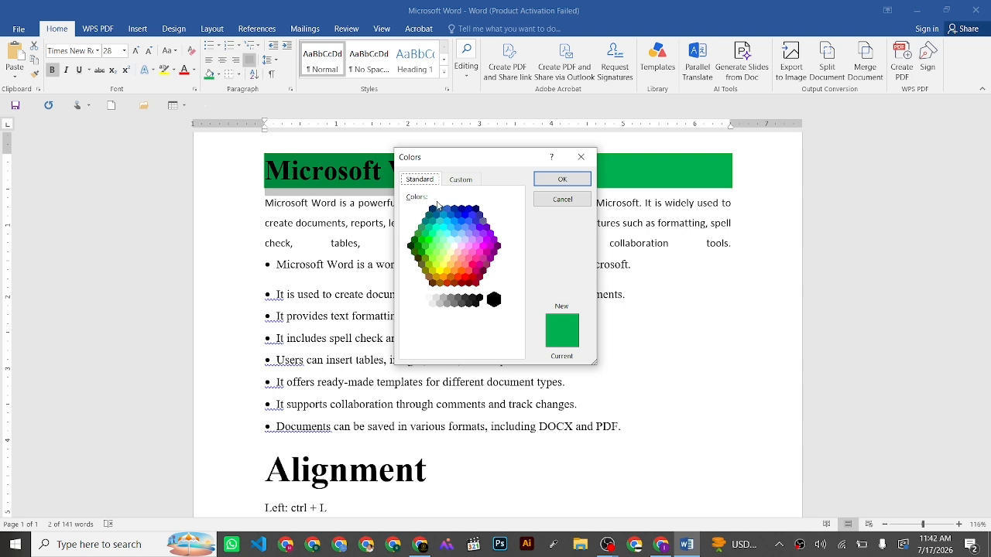
pyautogui.click(447, 235)
pyautogui.click(440, 246)
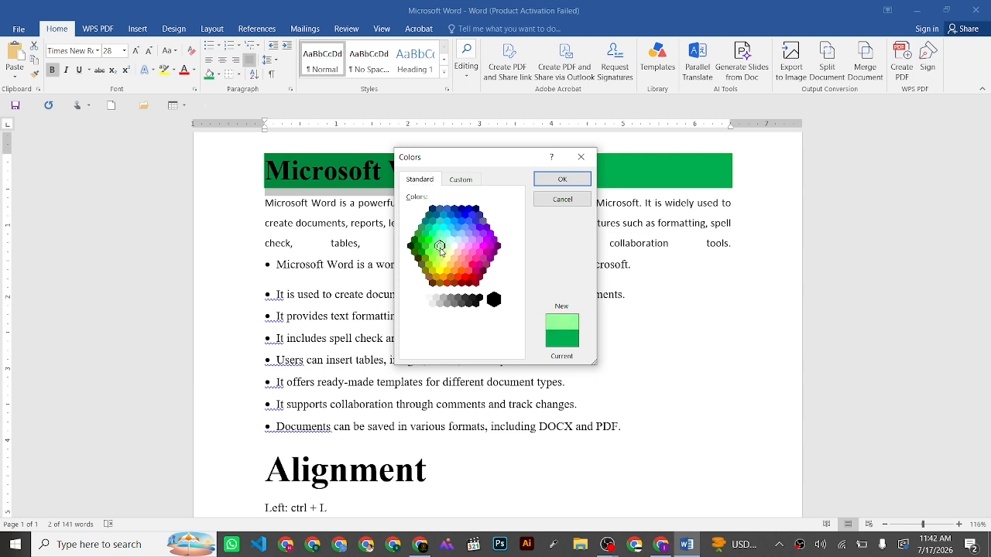
pyautogui.click(425, 244)
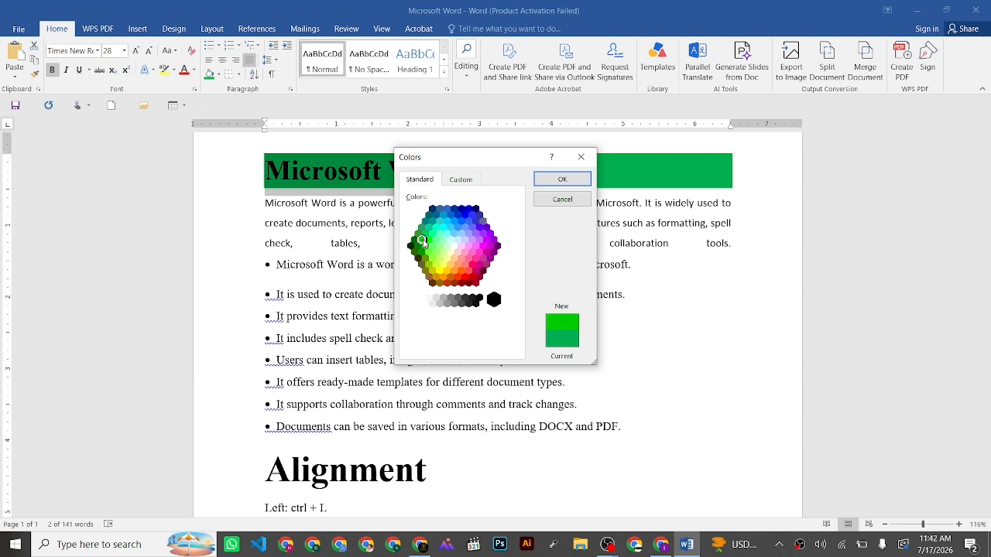
pyautogui.click(562, 179)
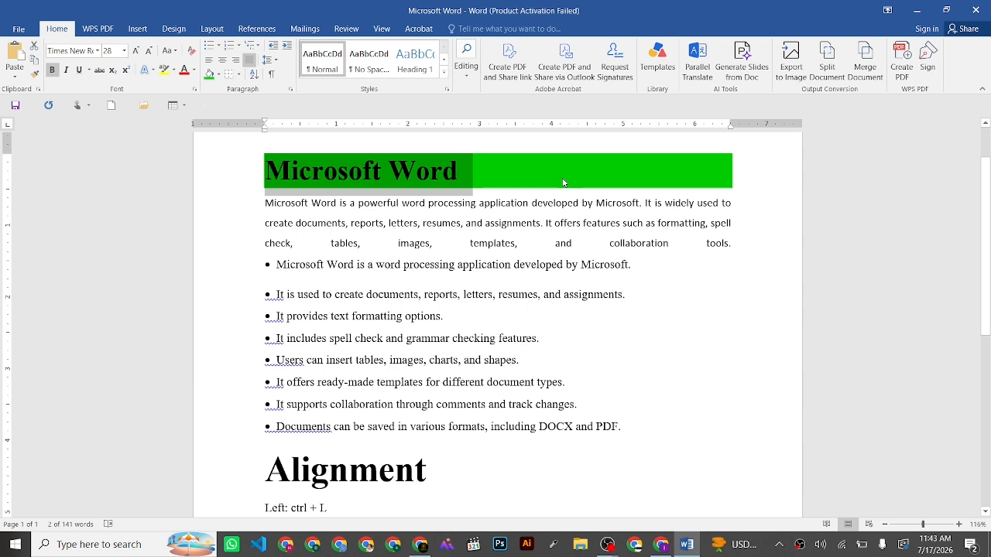
# Step: Set the font colour of the whole "Microsoft Word" title to white and deselect it by placing the cursor in the "Users can insert tables" bullet
pyautogui.click(461, 173)
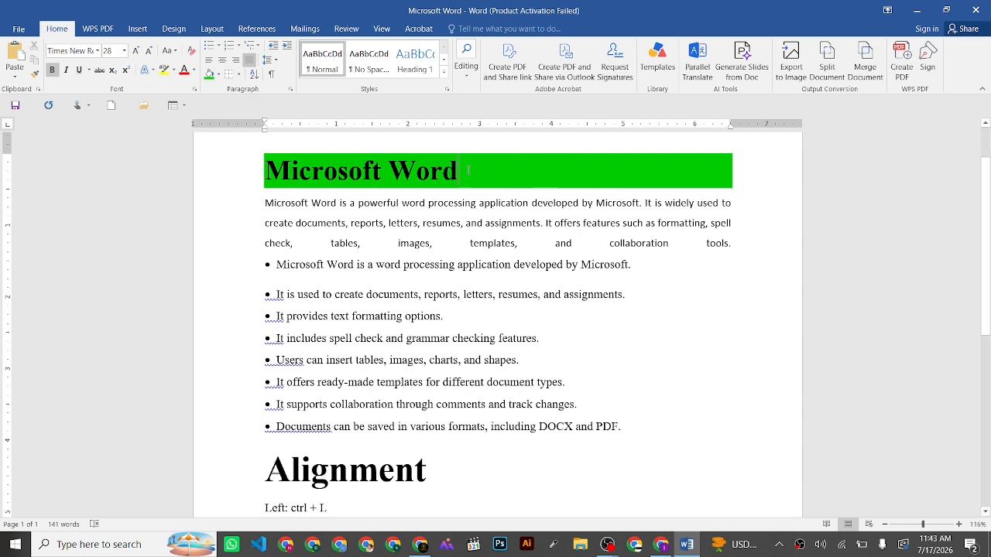
pyautogui.doubleClick(356, 174)
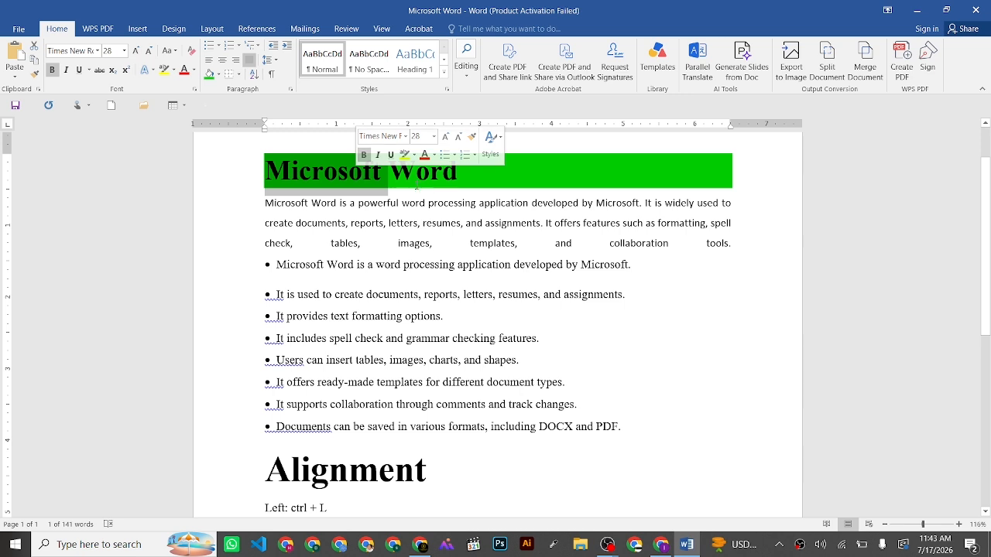
pyautogui.click(468, 175)
pyautogui.moveTo(467, 175); pyautogui.dragTo(320, 168)
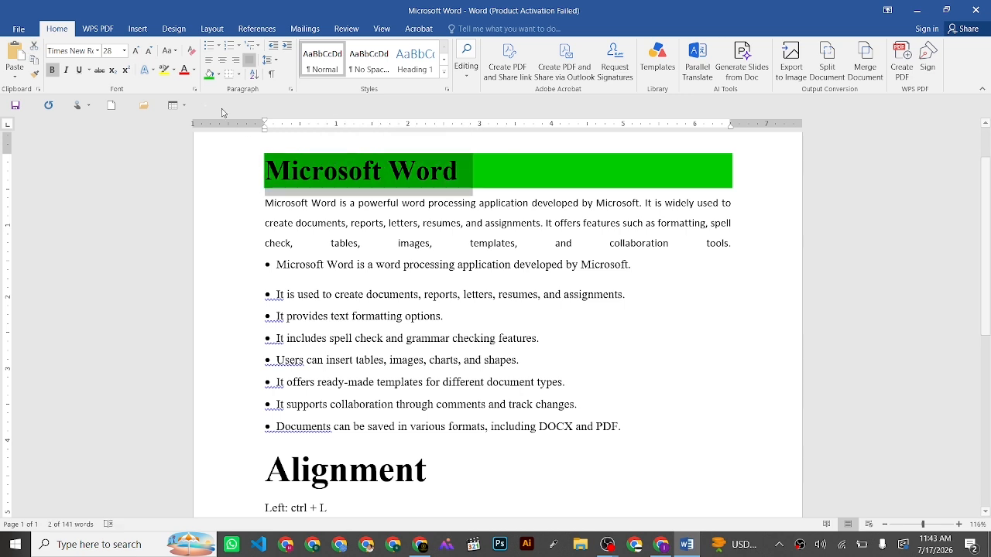
pyautogui.click(195, 70)
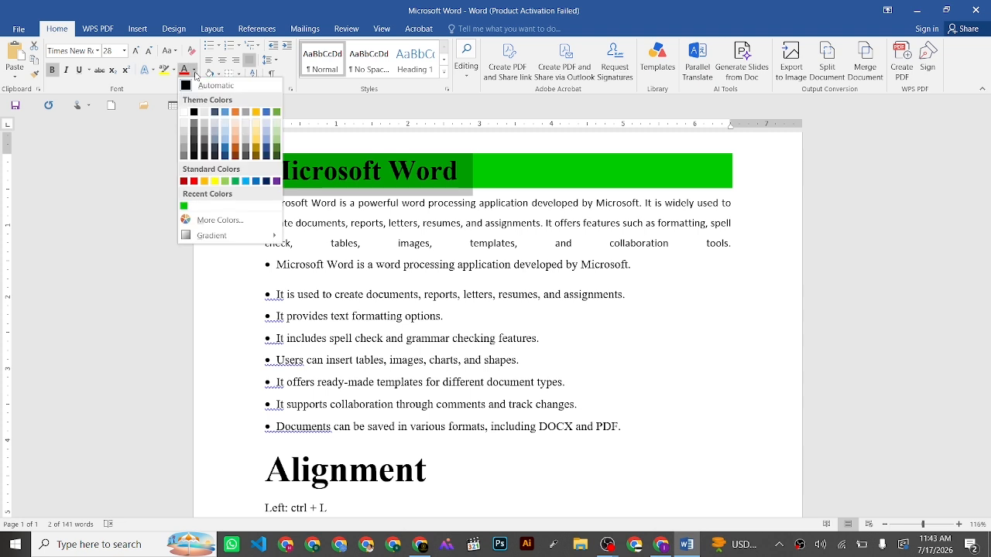
pyautogui.click(184, 117)
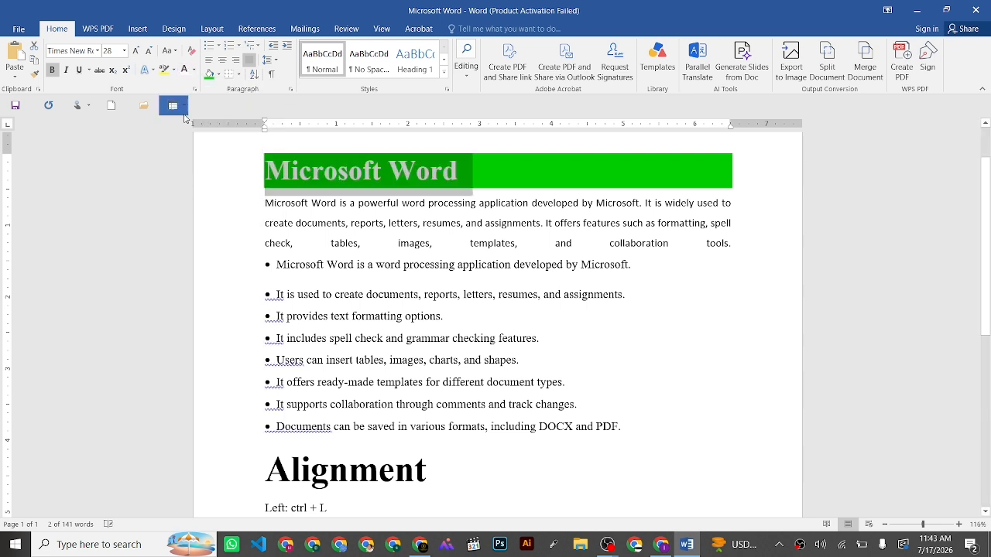
pyautogui.click(598, 366)
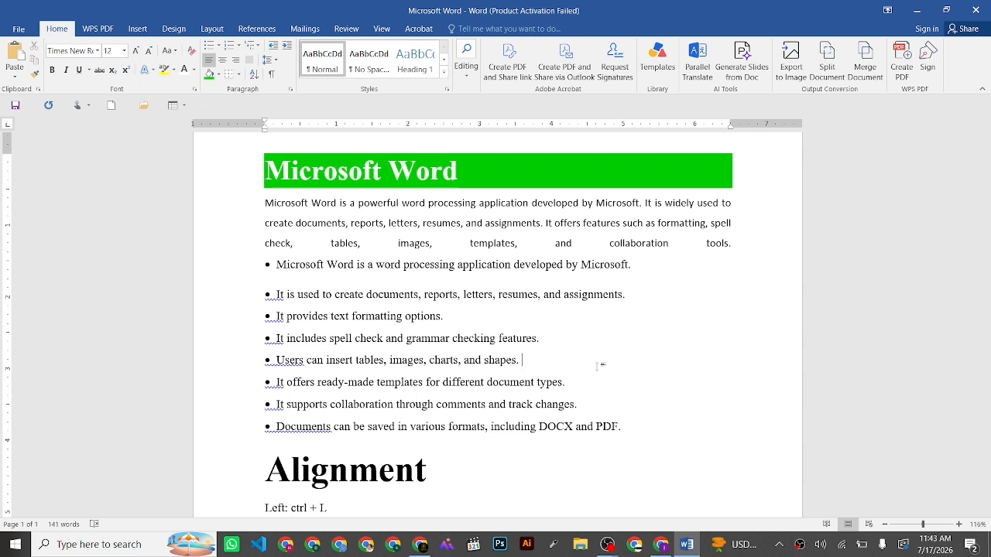
# Step: Add bottom, top, left and right borders one by one to the "Users can insert tables" bullet, and clear them with No Border
pyautogui.click(238, 75)
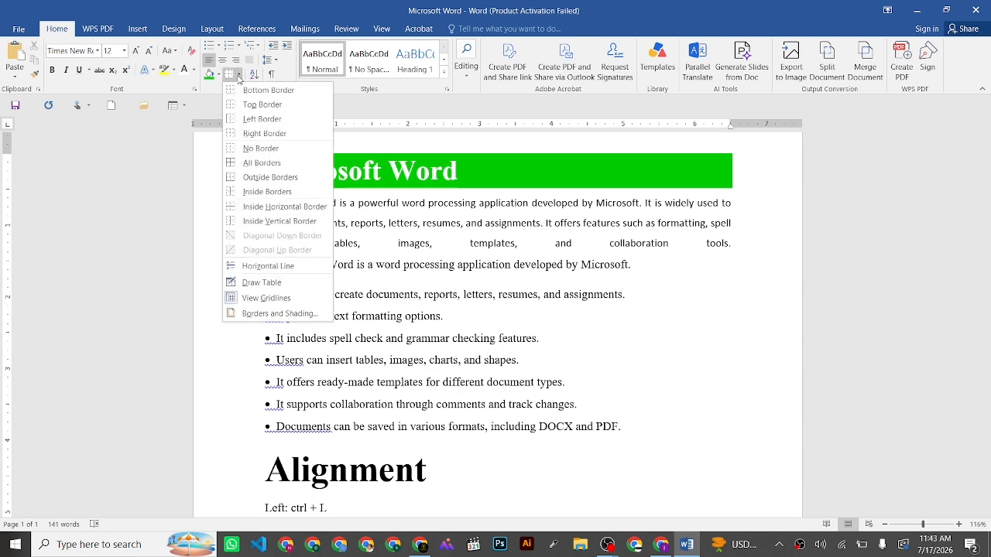
pyautogui.click(244, 91)
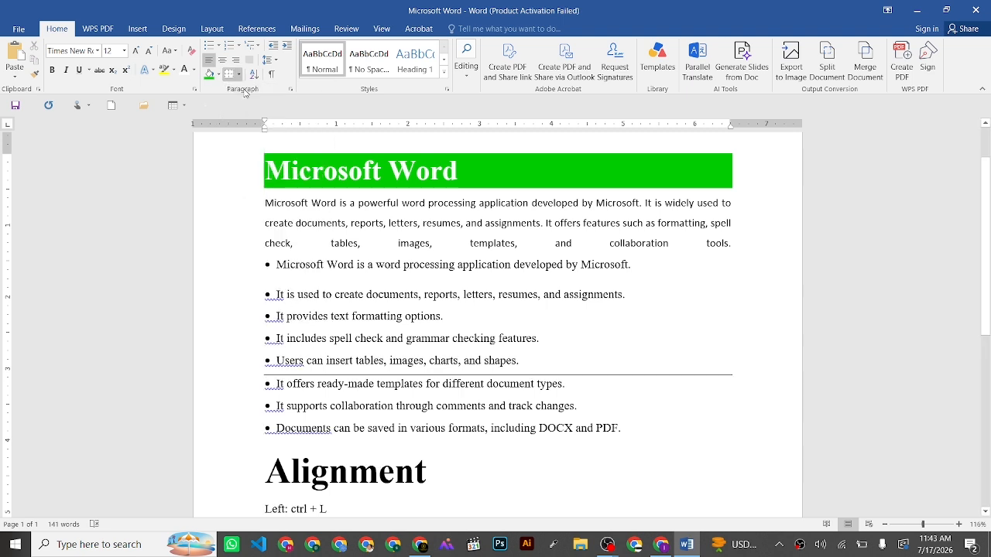
pyautogui.click(239, 74)
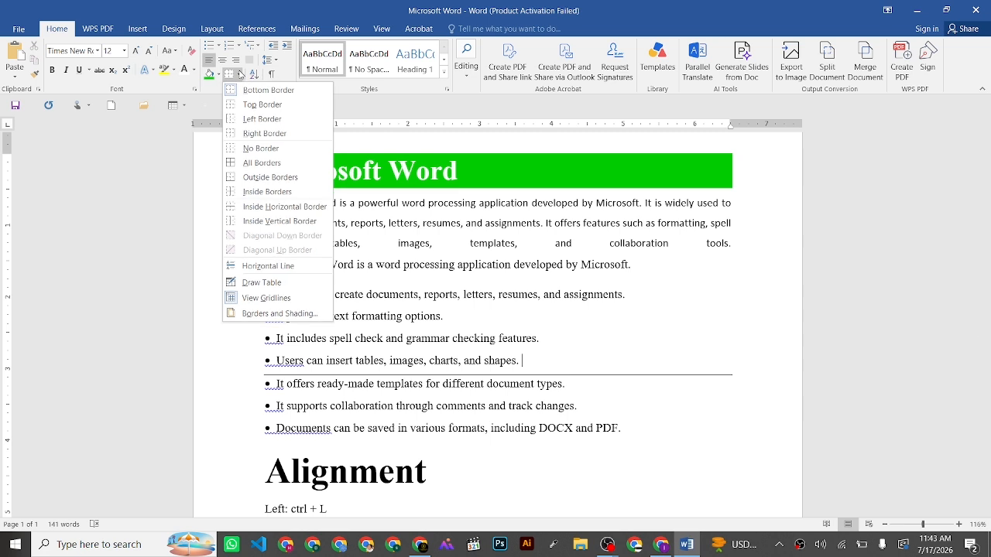
pyautogui.click(242, 104)
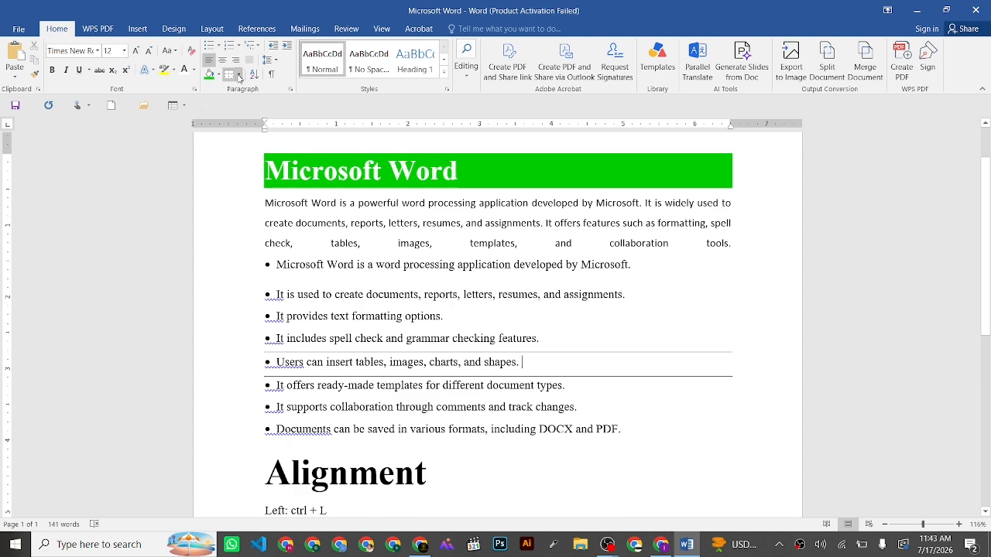
pyautogui.click(239, 75)
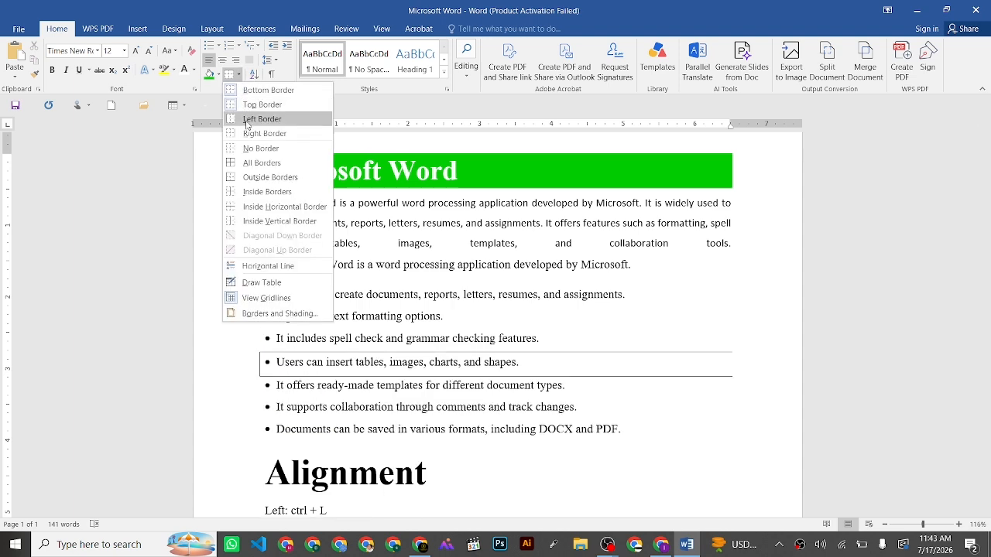
pyautogui.click(246, 120)
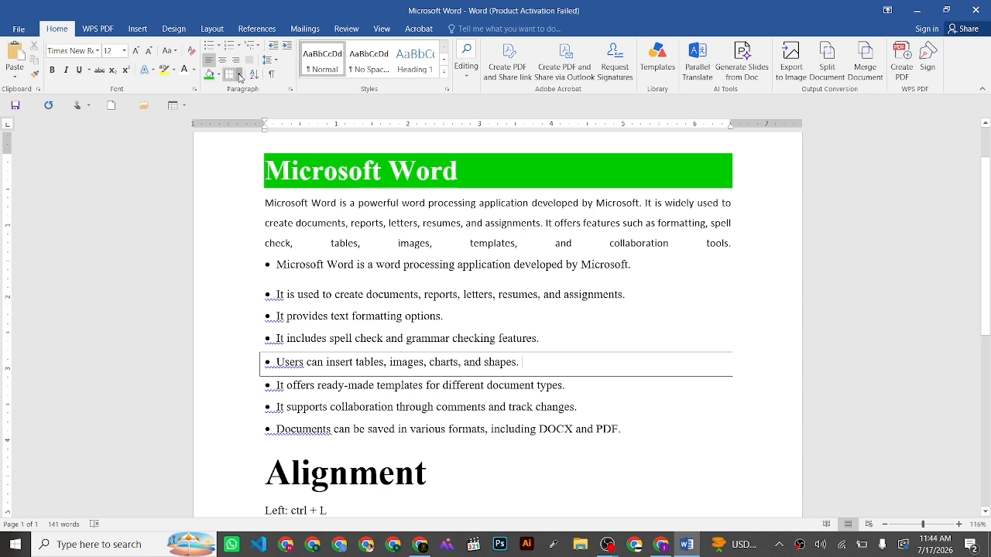
pyautogui.click(239, 76)
pyautogui.click(257, 131)
pyautogui.click(239, 75)
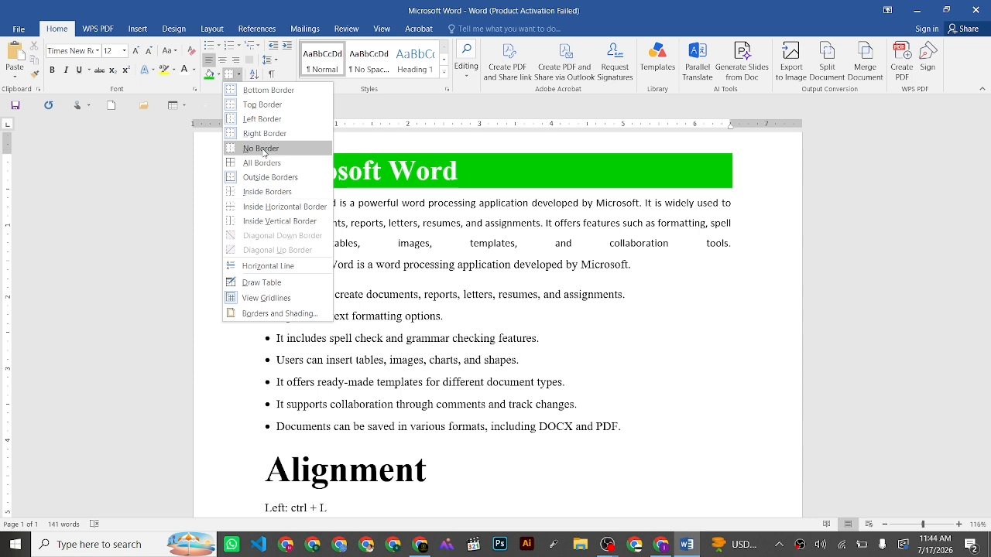
pyautogui.click(263, 149)
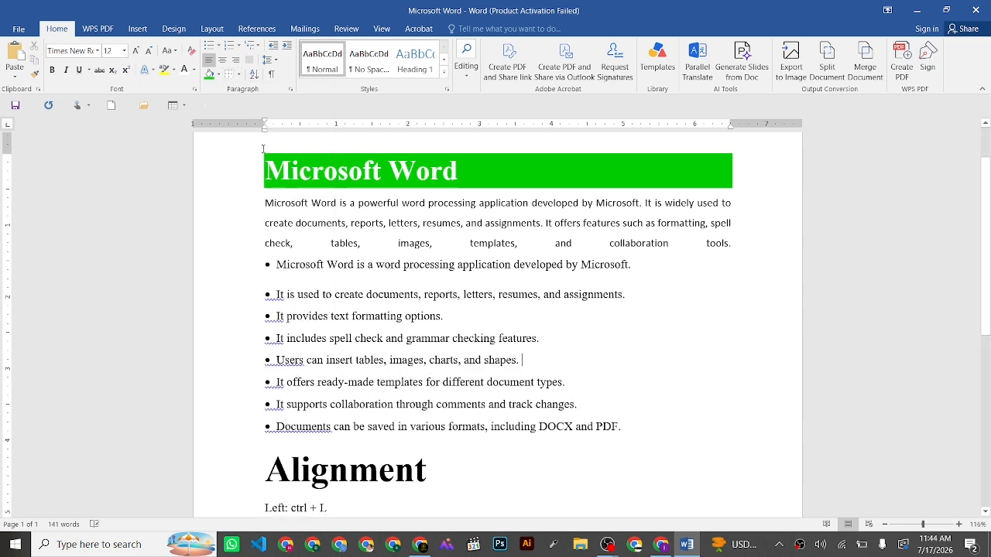
# Step: Box the "Users can insert tables" bullet with Outside Borders, and apply All Borders to it as well
pyautogui.click(240, 75)
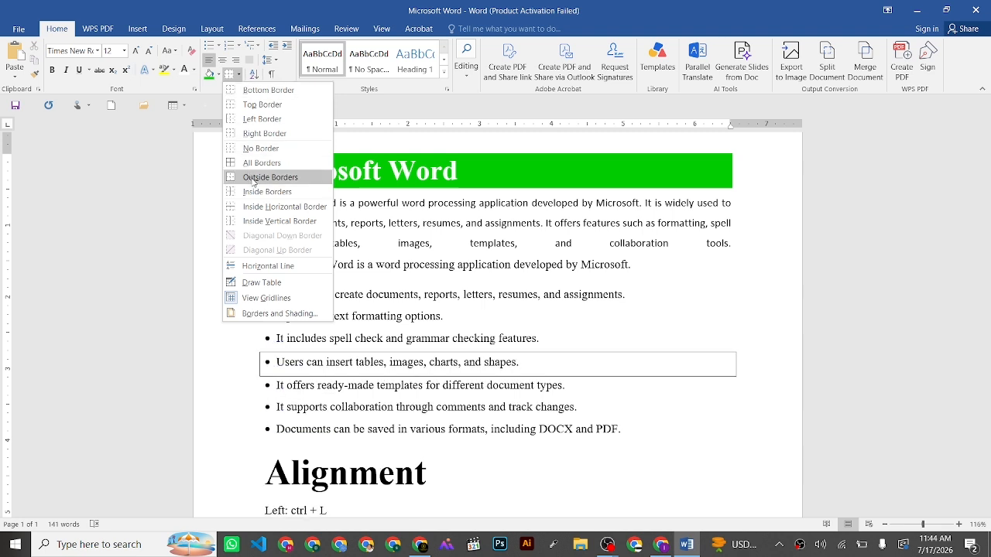
pyautogui.click(254, 178)
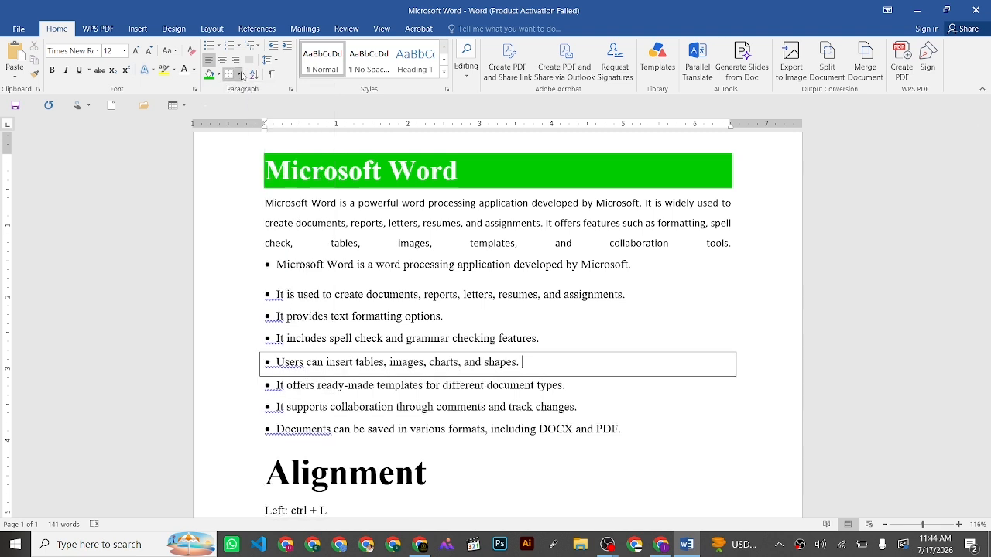
pyautogui.click(241, 75)
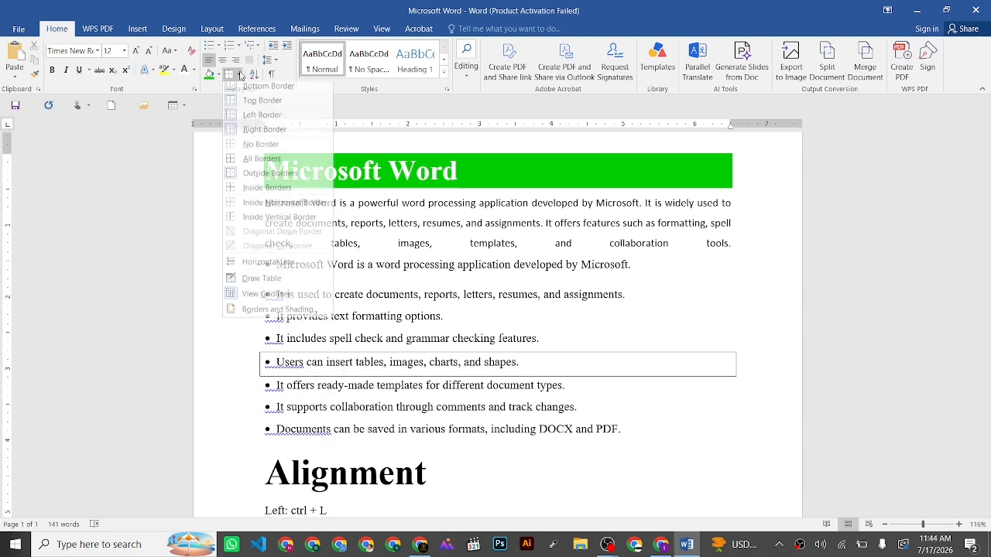
pyautogui.click(277, 164)
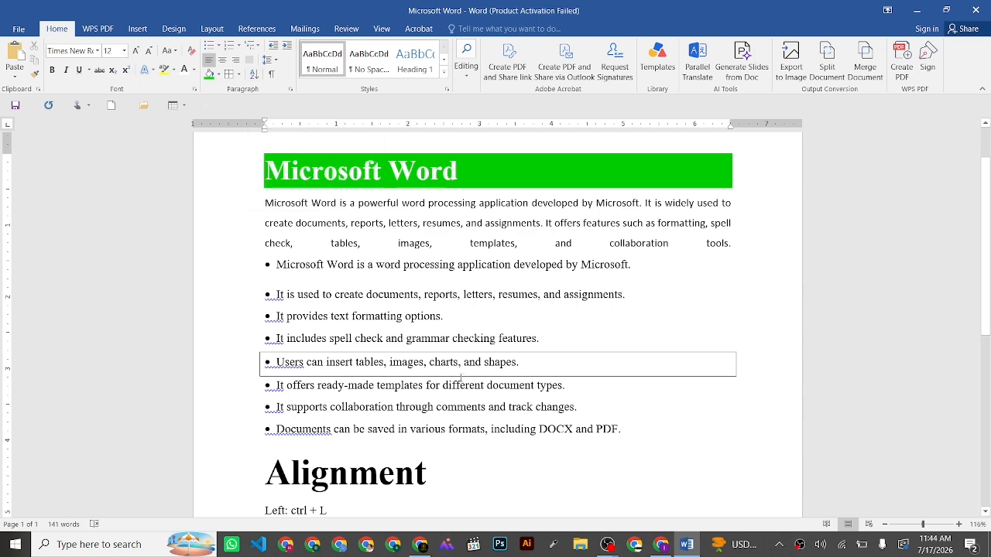
# Step: Add a new line reading "Sort" below the "1.5 :Ctrl + 5" shortcut at the end of the document
pyautogui.click(495, 455)
pyautogui.scroll(-6, 474, 437)
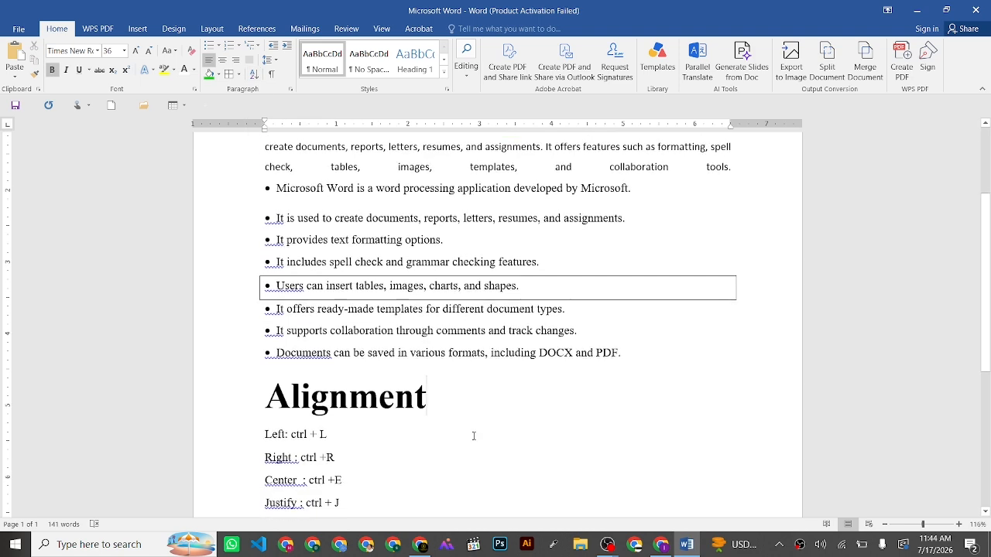
pyautogui.click(442, 460)
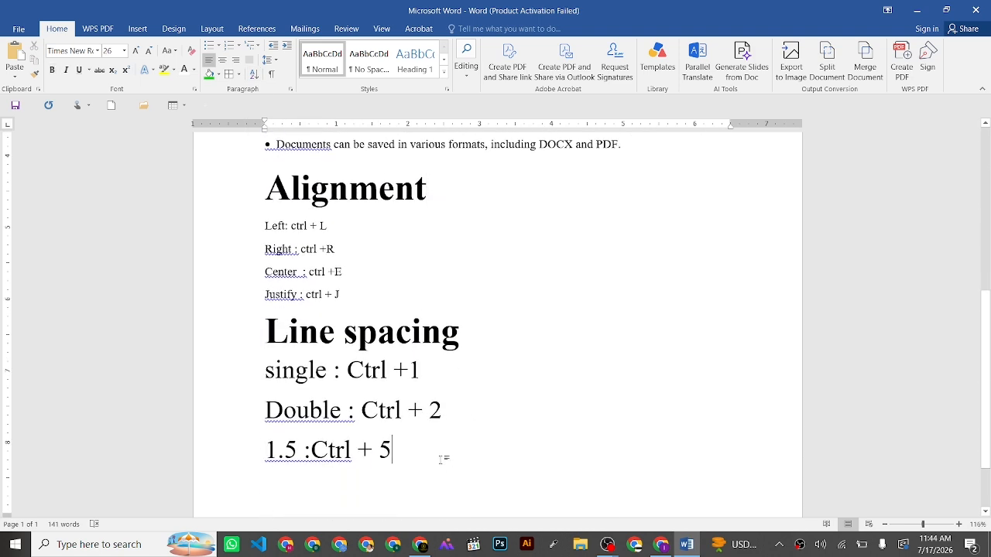
pyautogui.press('Return')
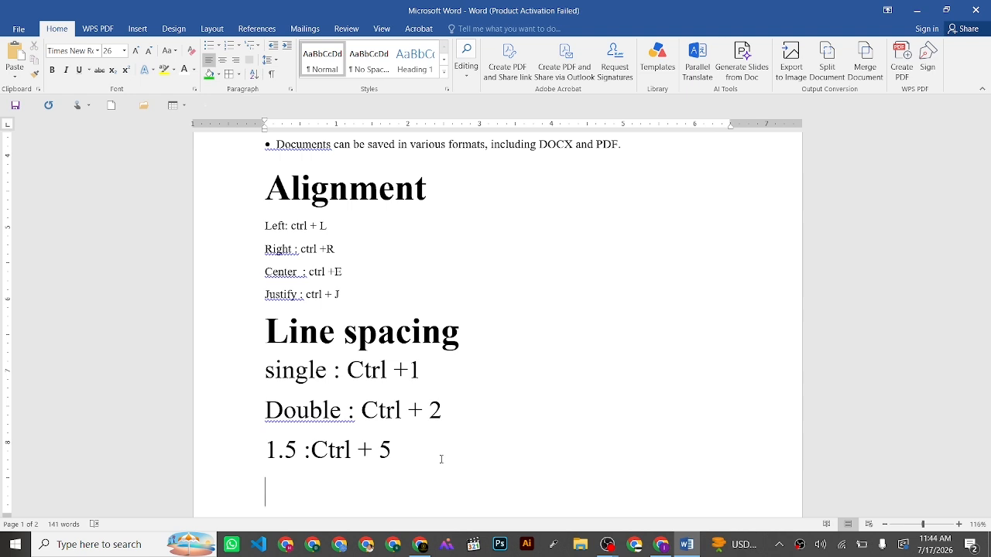
pyautogui.write('Sort')
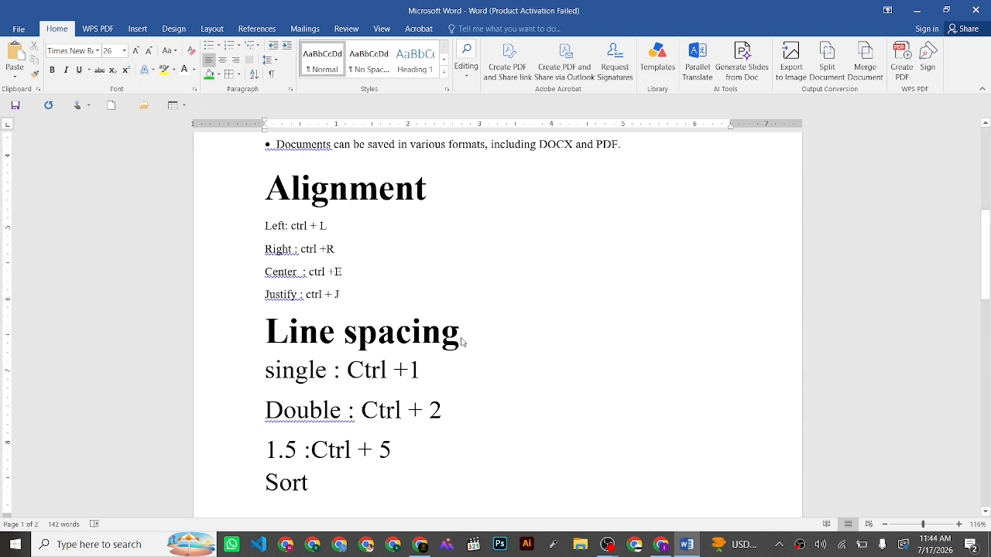
# Step: Copy the formatting of the "Line spacing" heading onto the "Sort" line with Format Painter
pyautogui.moveTo(465, 338); pyautogui.dragTo(264, 338)
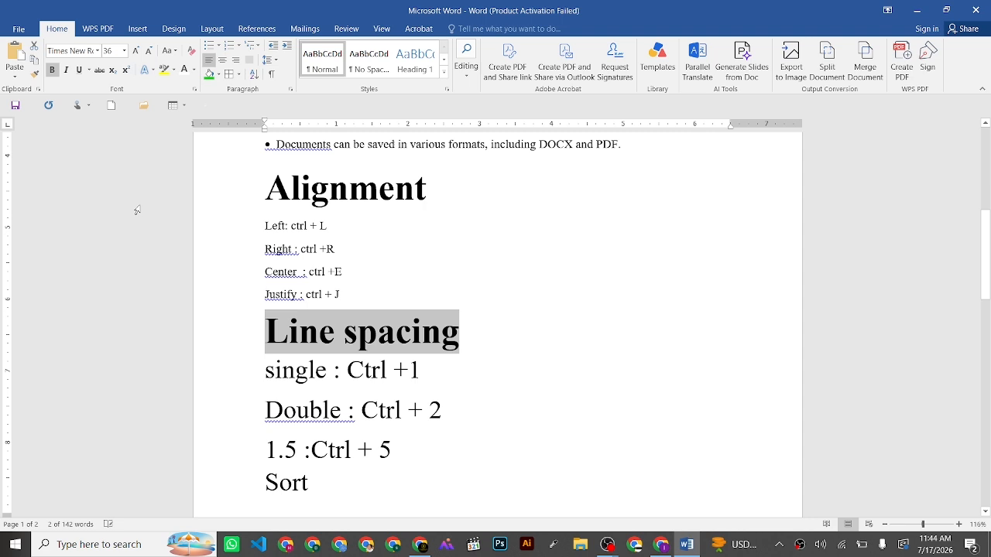
pyautogui.click(34, 74)
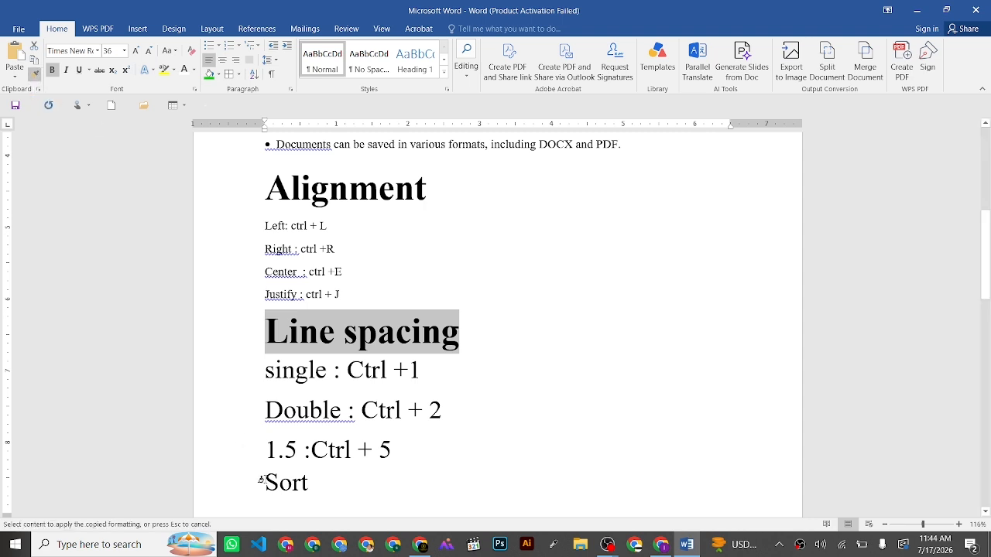
pyautogui.moveTo(261, 478); pyautogui.dragTo(319, 484)
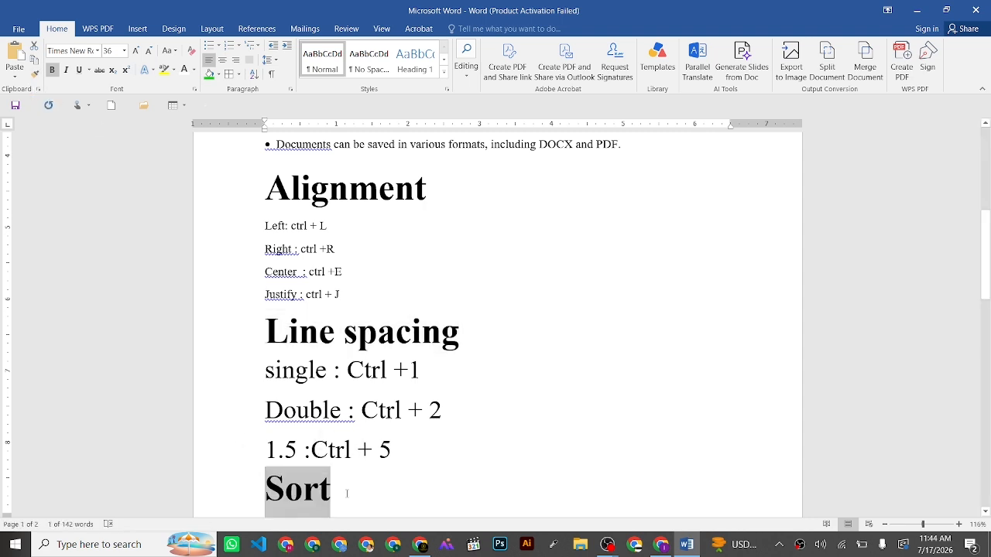
# Step: Enter three sample first names, each capitalised and on its own line, below the "Sort" heading
pyautogui.click(347, 494)
pyautogui.hotkey('ctrl', 'Return')
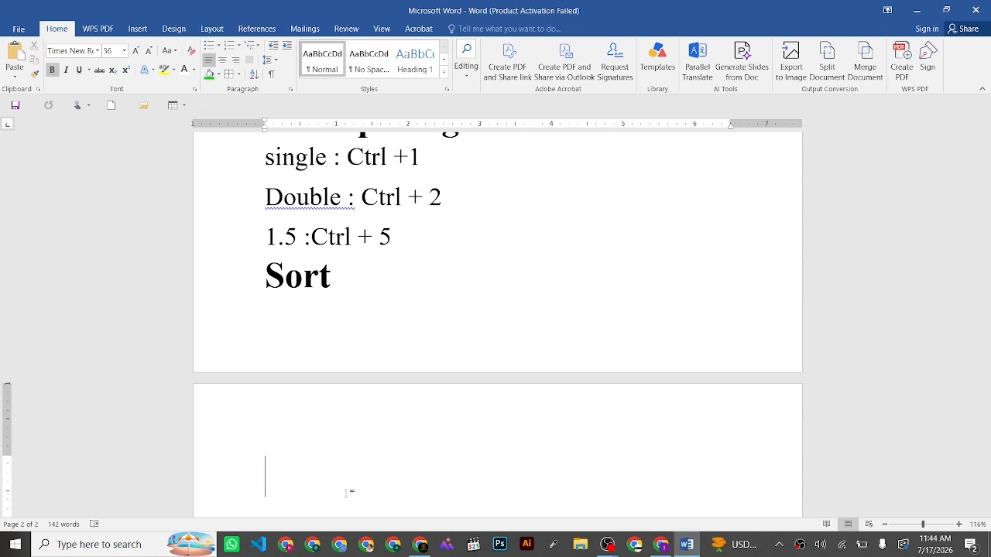
pyautogui.write('Ali')
pyautogui.press('Return')
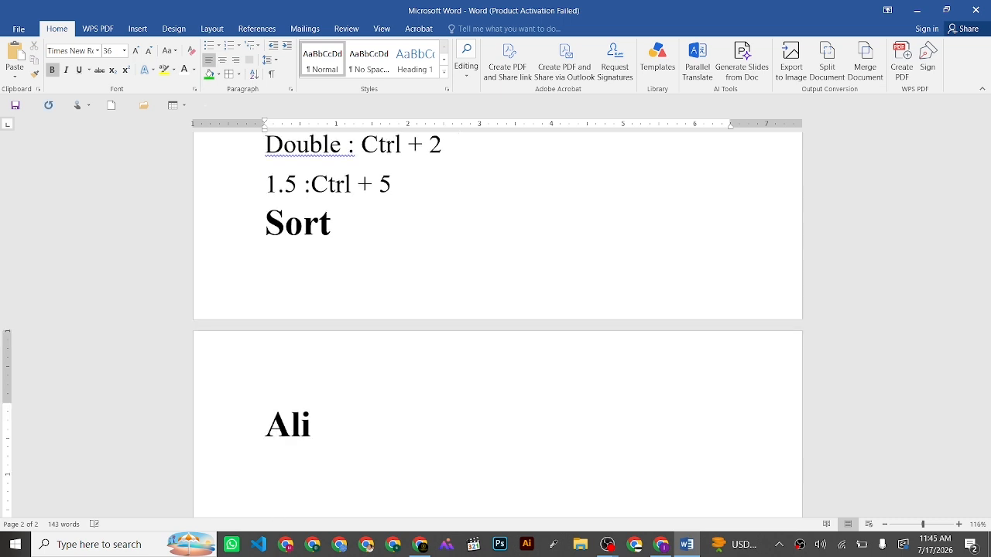
pyautogui.write('b')
pyautogui.press('BackSpace')
pyautogui.write('Bilal')
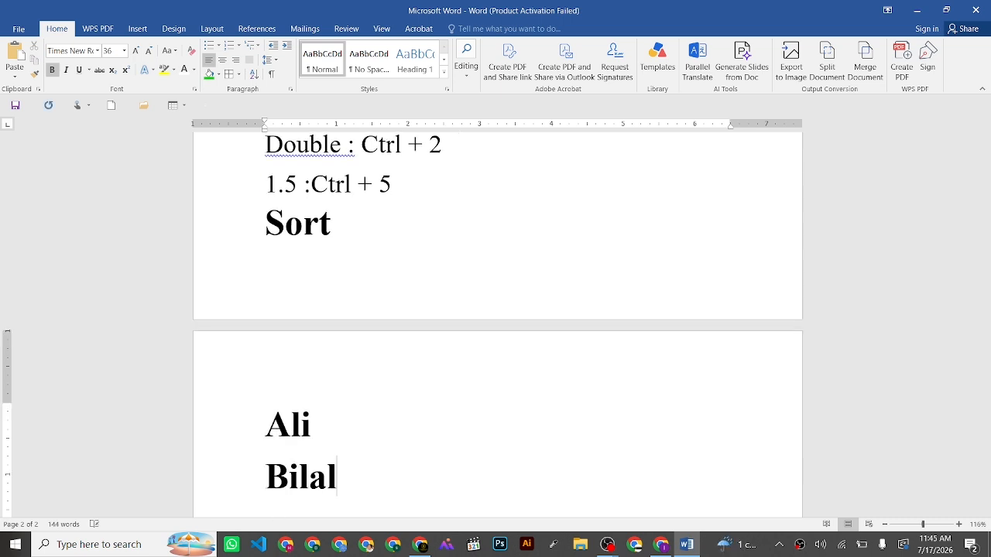
pyautogui.press('Return')
pyautogui.write('sana')
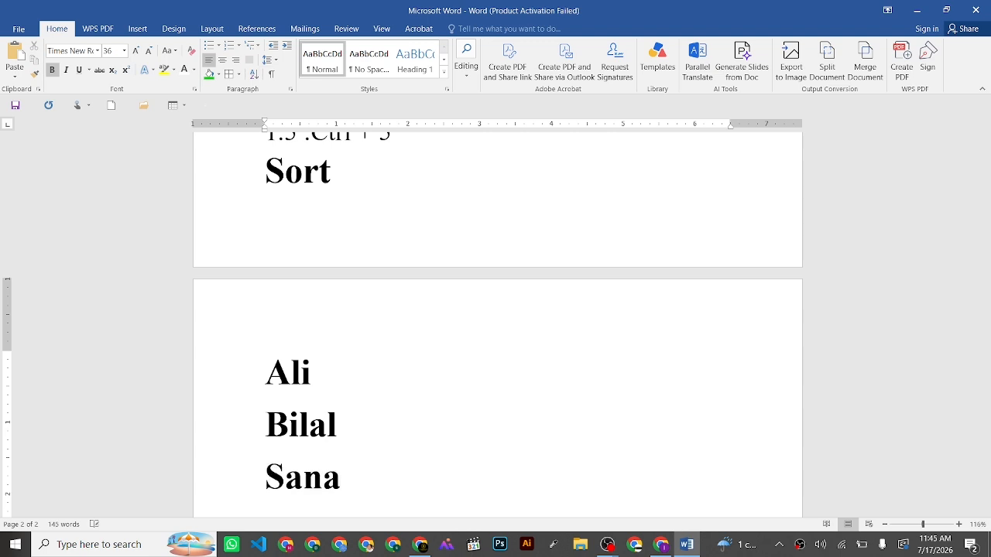
# Step: Add a fourth sample first name on its own line below the name list, starting with a capital letter
pyautogui.press('Return')
pyautogui.write('sam')
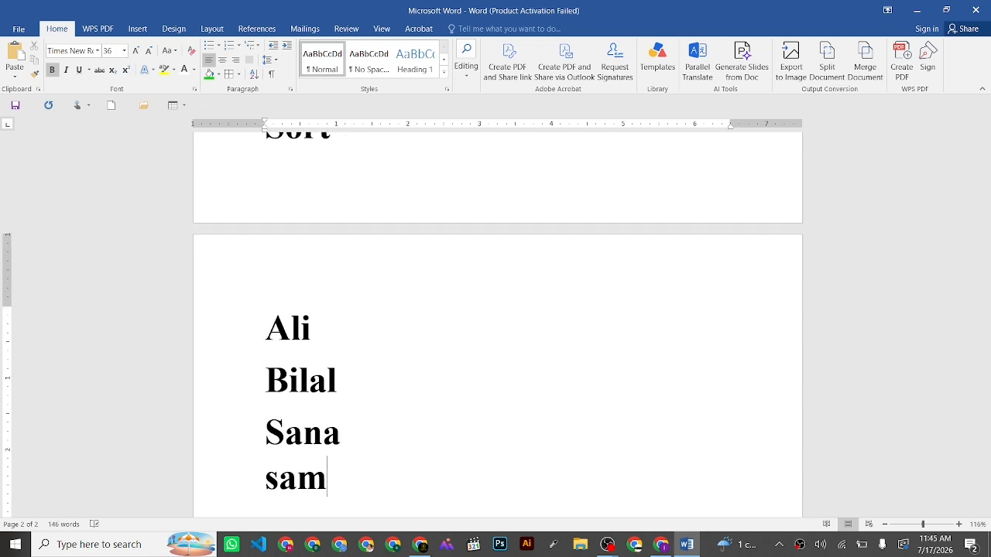
pyautogui.write('i')
pyautogui.press('Return')
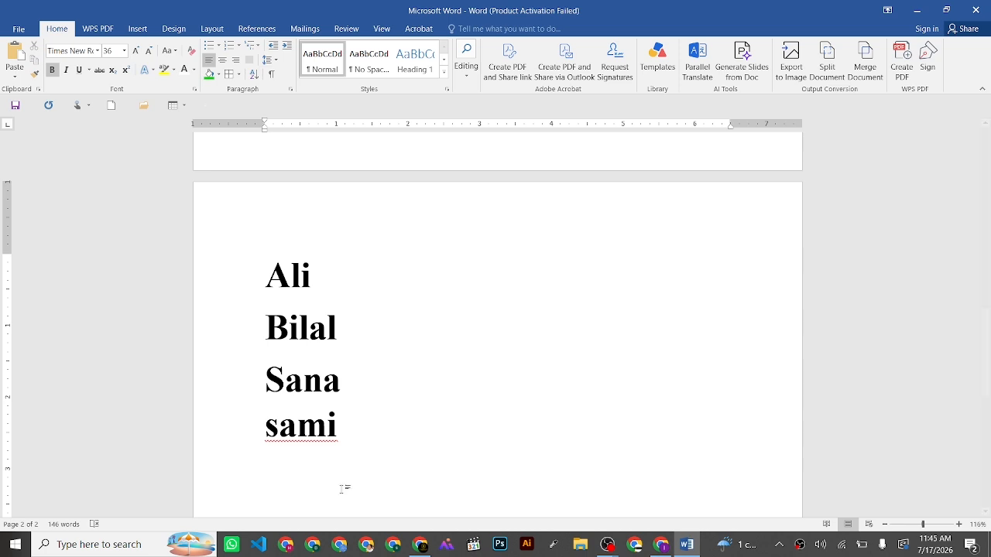
pyautogui.click(279, 425)
pyautogui.press('BackSpace')
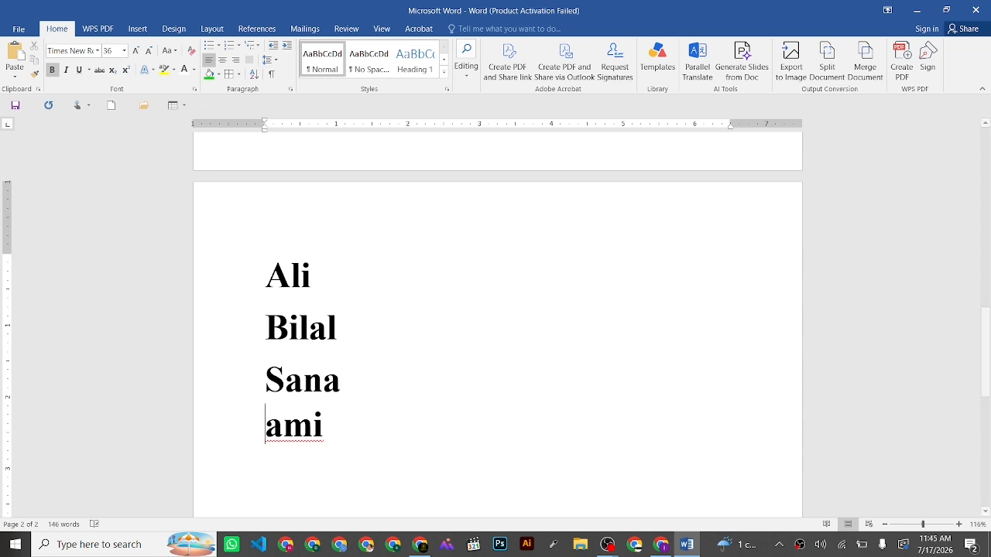
pyautogui.write('S')
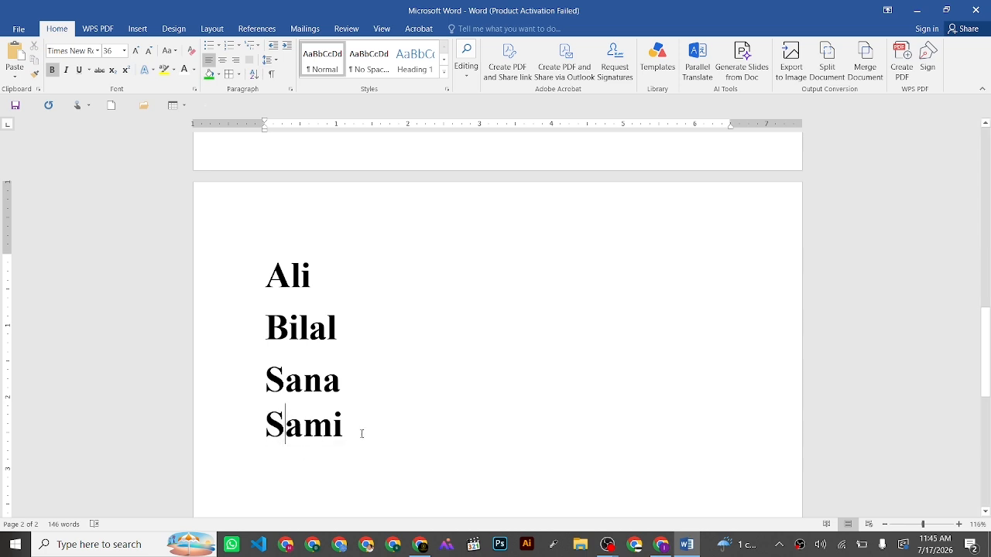
pyautogui.click(358, 430)
pyautogui.press('Down')
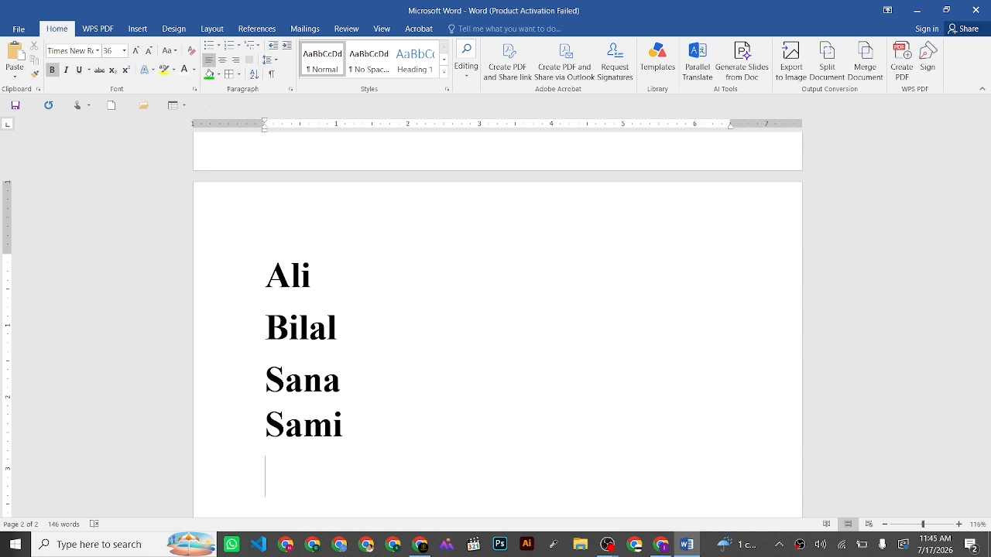
# Step: Enter a fifth sample first name on the empty line at the end of the list and capitalise its initial
pyautogui.write('wania')
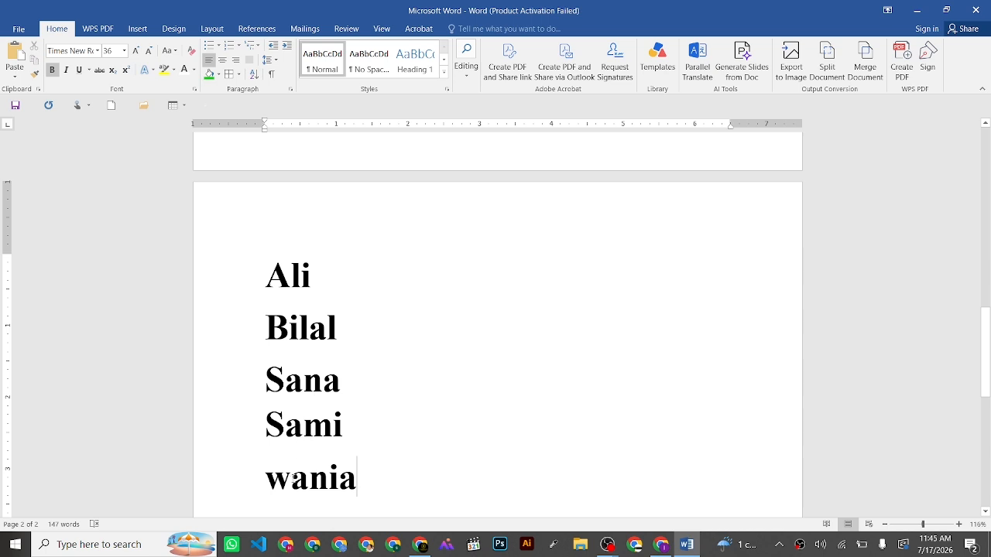
pyautogui.click(290, 484)
pyautogui.press('BackSpace')
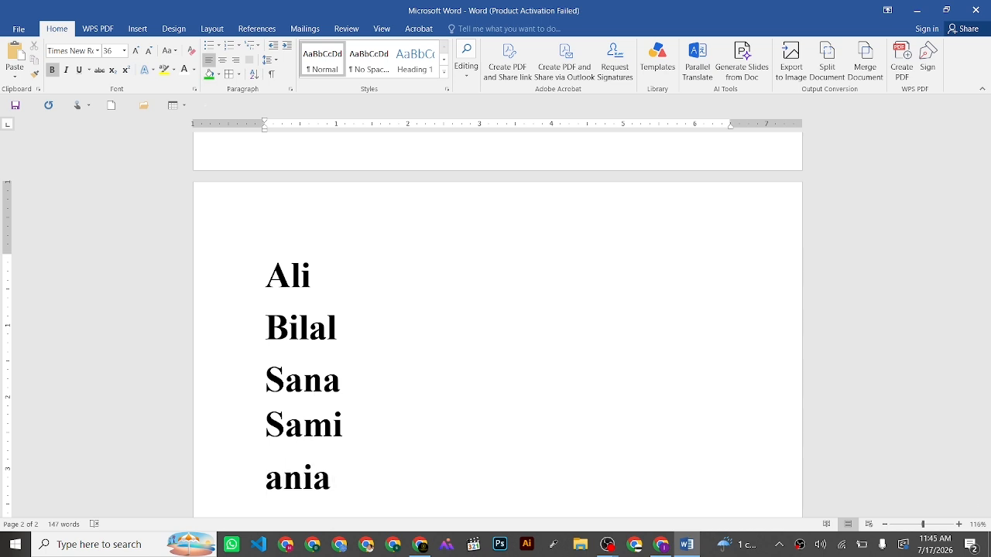
pyautogui.write('W')
pyautogui.click(397, 477)
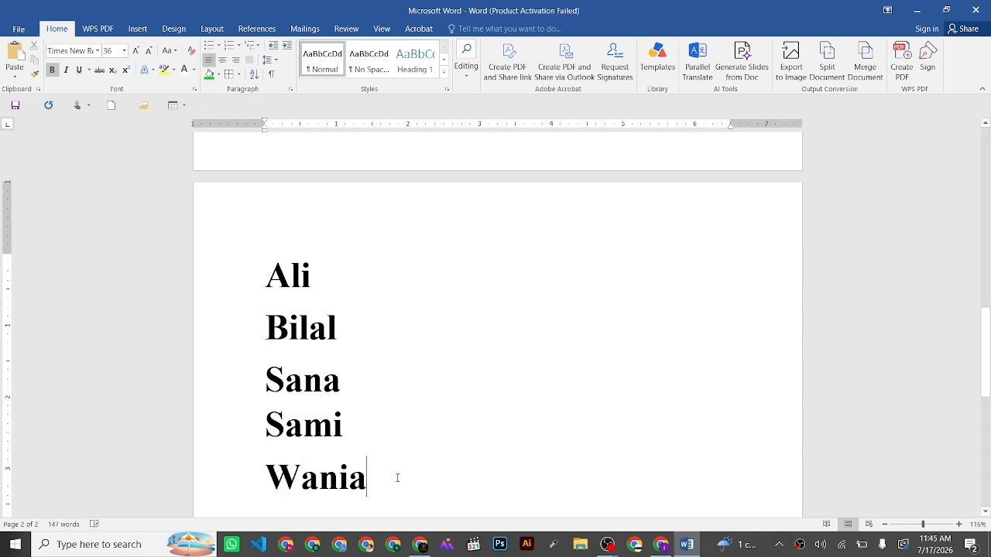
# Step: Add two more capitalised sample first names, each on its own line, to complete the list of seven
pyautogui.press('Return')
pyautogui.write('yas')
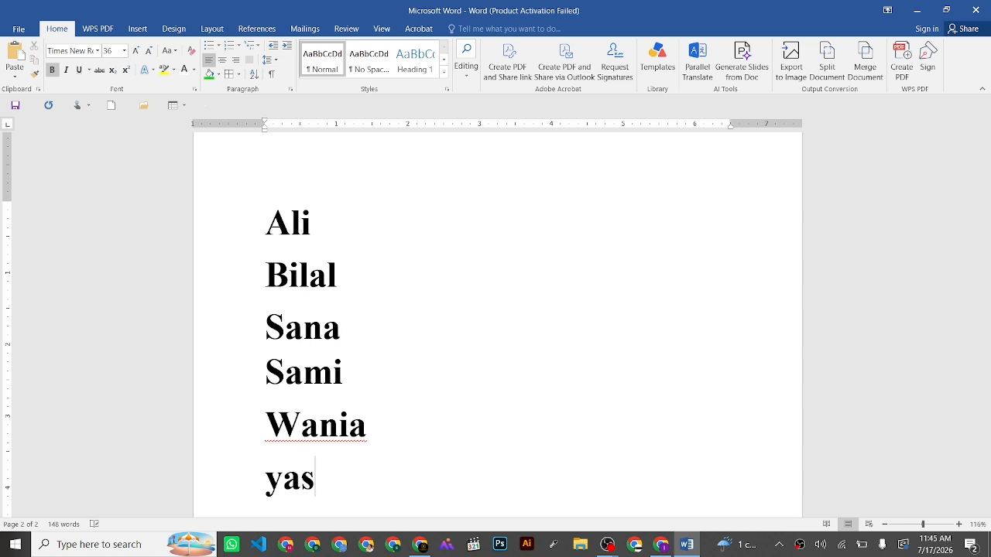
pyautogui.press('BackSpace')
pyautogui.press('BackSpace')
pyautogui.press('BackSpace')
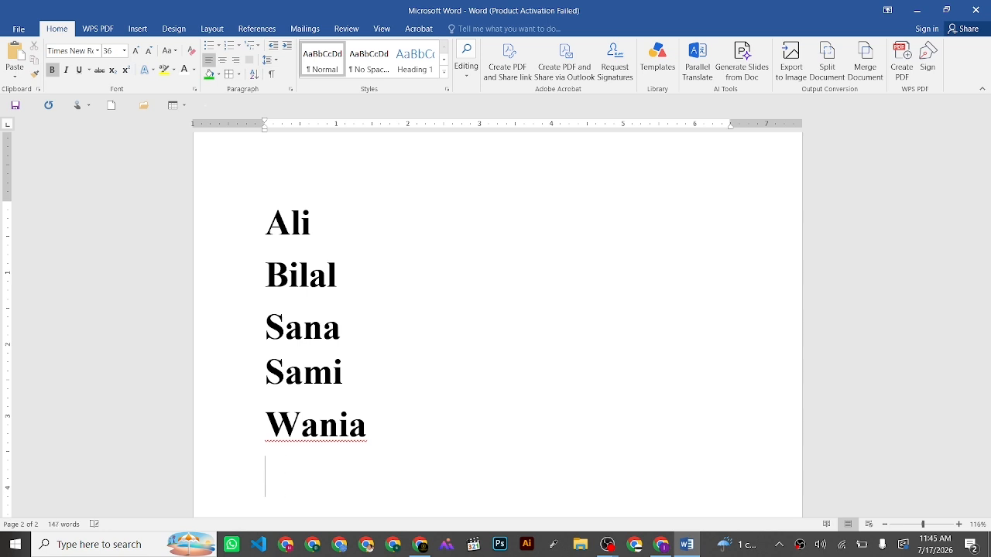
pyautogui.write('Yasir')
pyautogui.press('Return')
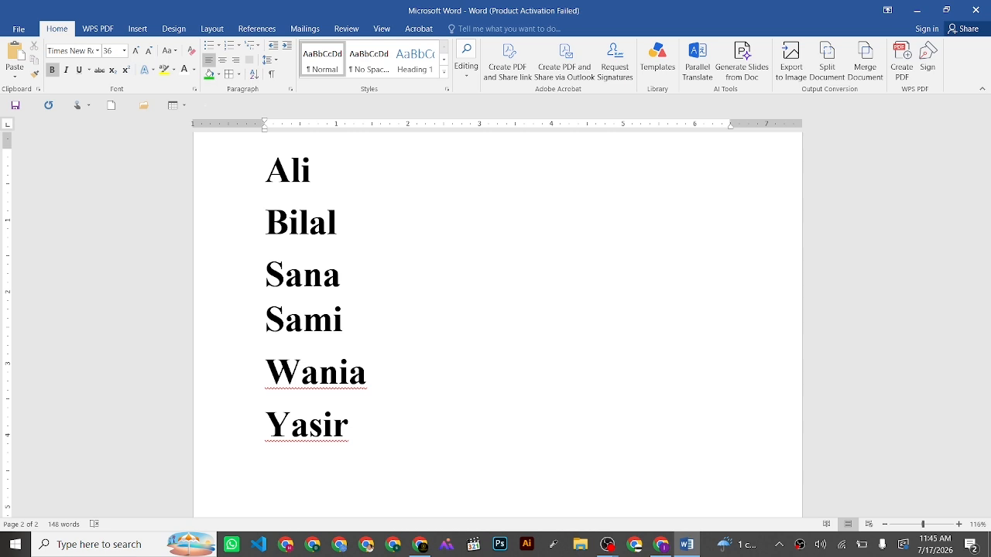
pyautogui.write('Za')
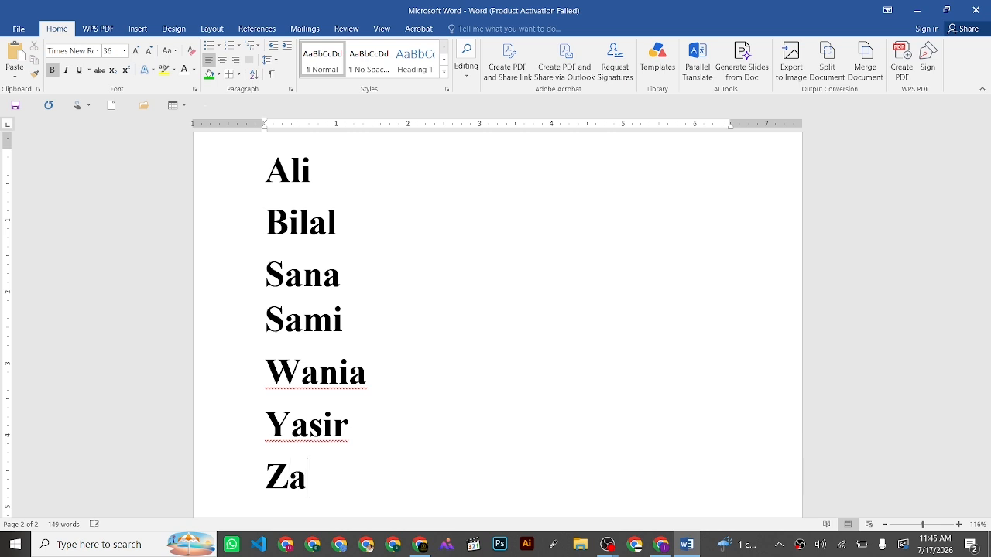
pyautogui.write('inab')
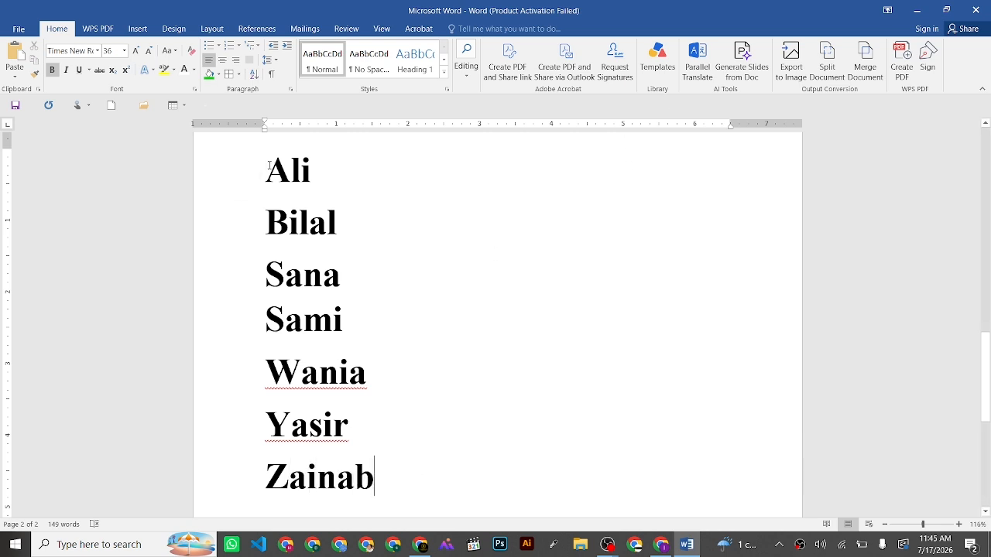
# Step: Sort the seven names by paragraph text in descending order, with no header row
pyautogui.moveTo(267, 164); pyautogui.dragTo(382, 477)
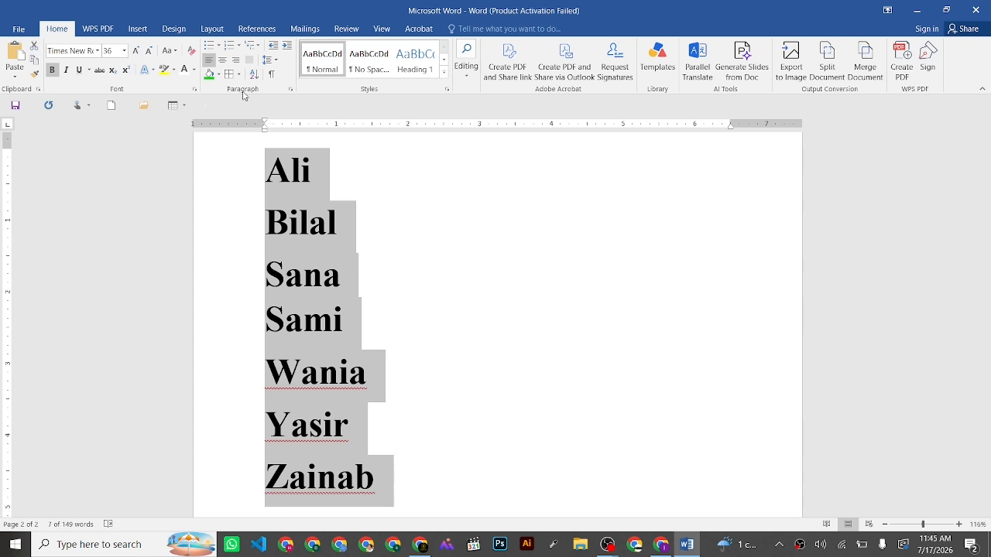
pyautogui.click(253, 75)
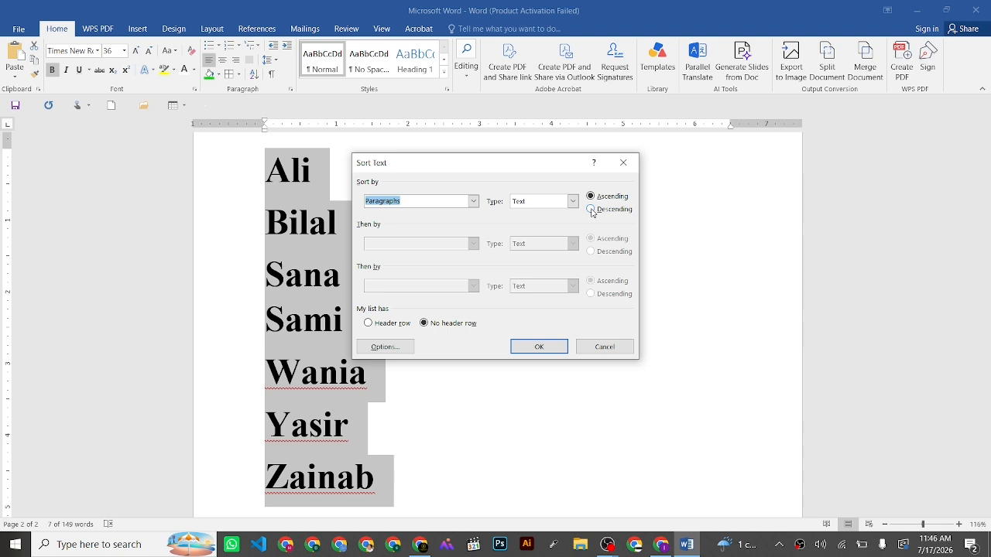
pyautogui.click(592, 210)
pyautogui.click(540, 348)
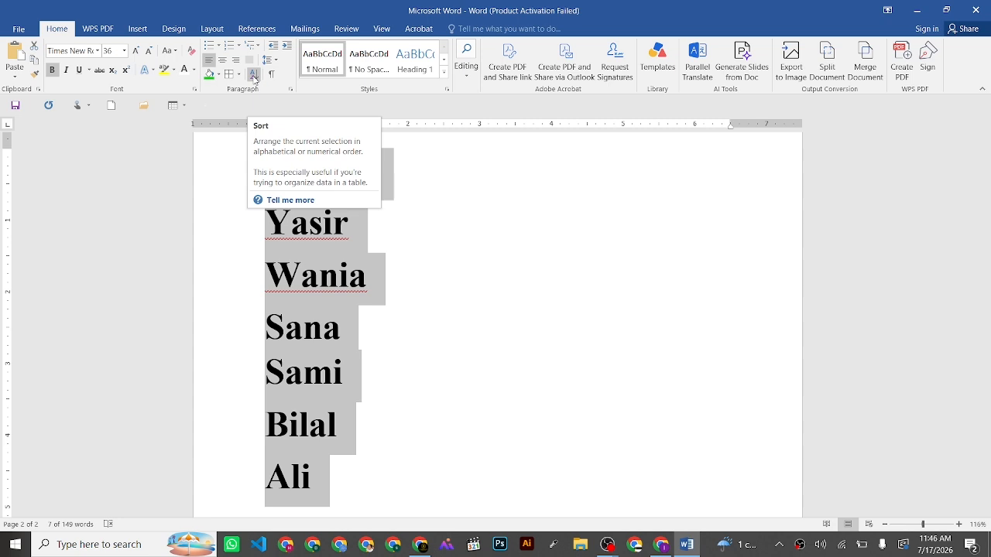
# Step: Sort the selected names by paragraph text in ascending order
pyautogui.click(254, 78)
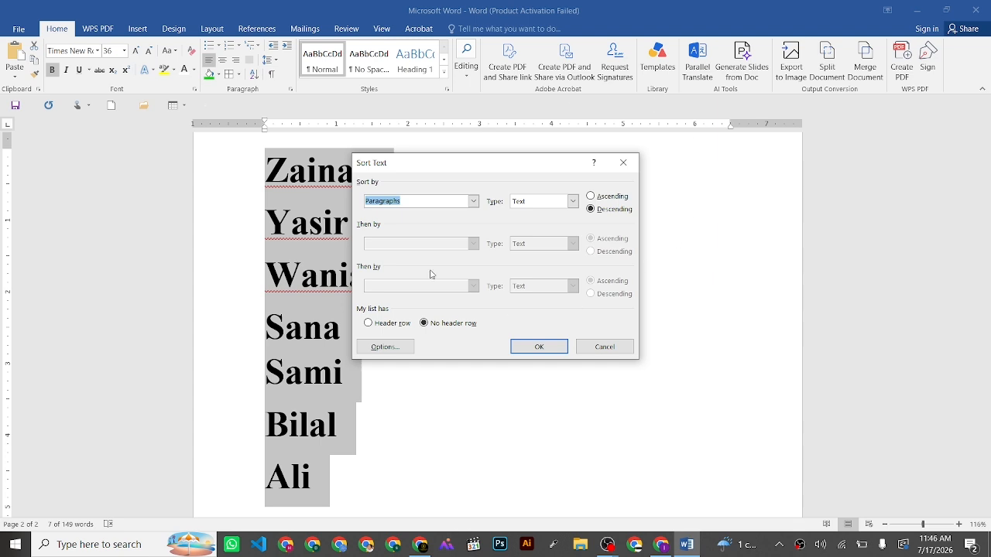
pyautogui.click(593, 198)
pyautogui.click(549, 348)
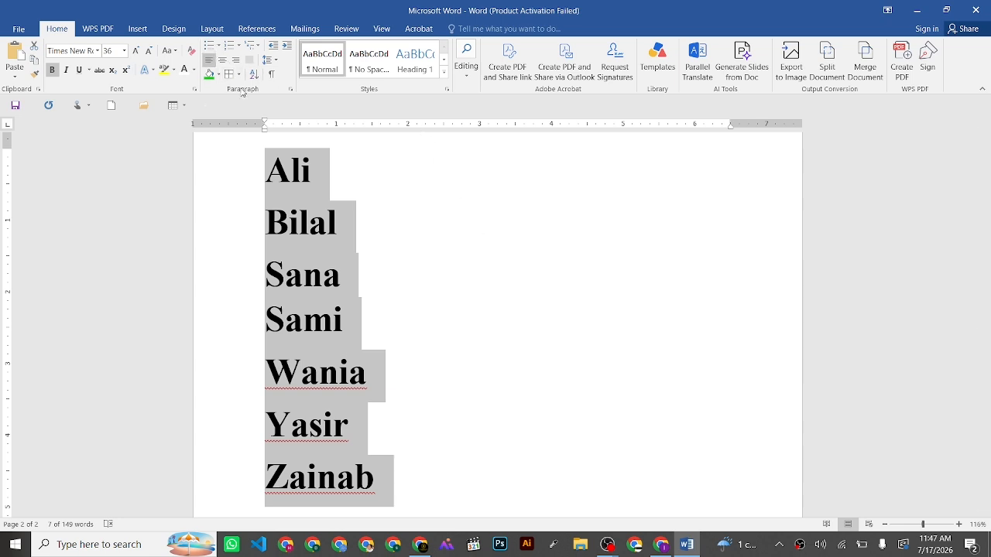
# Step: Apply solid round bullets to the name list and make the fourth name a separate bullet item
pyautogui.click(220, 47)
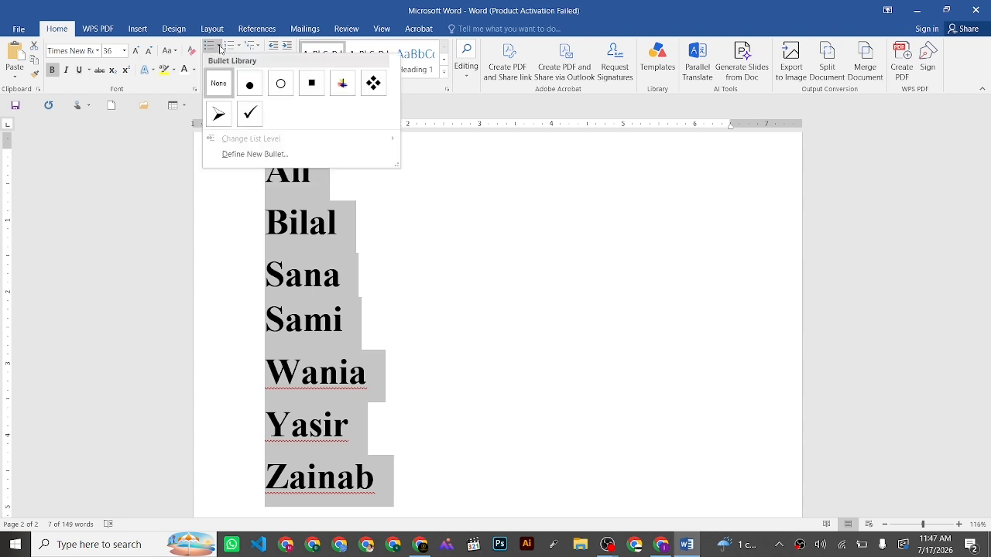
pyautogui.click(251, 94)
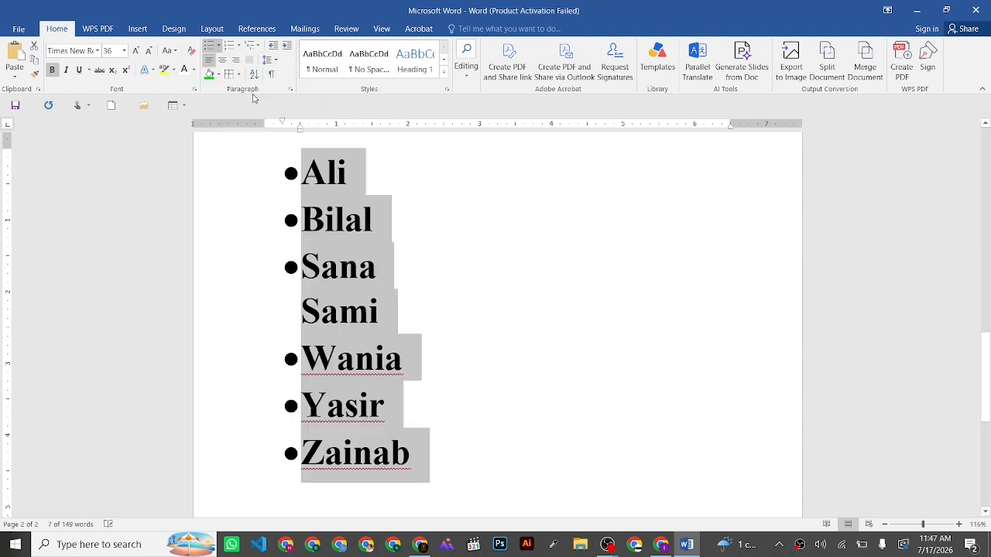
pyautogui.click(308, 301)
pyautogui.press('BackSpace')
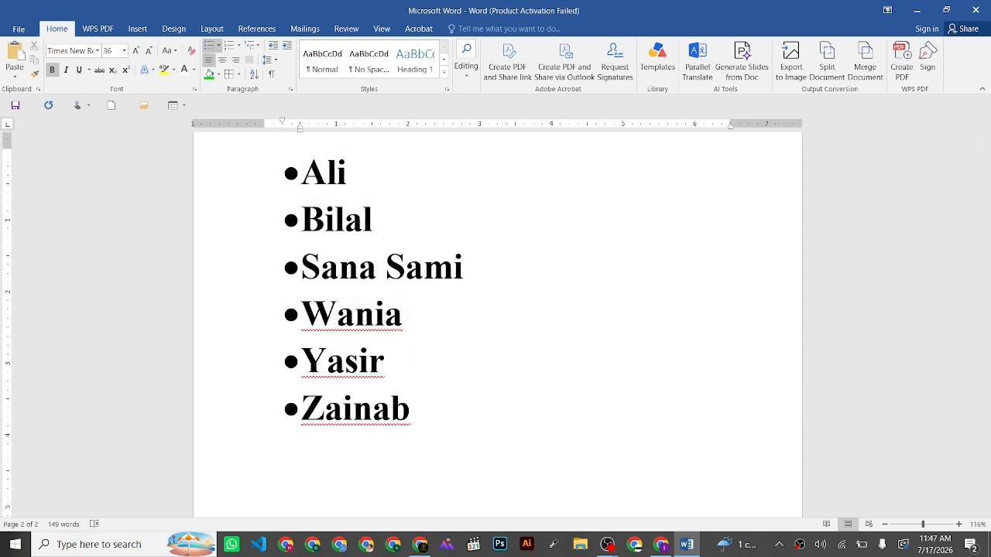
pyautogui.press('Return')
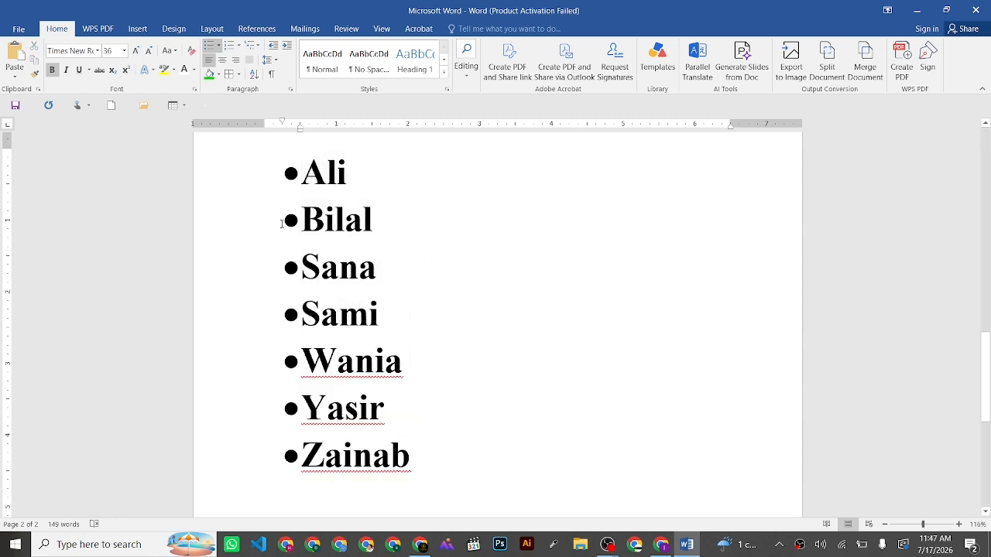
# Step: Change the bullets of all seven names to the four-diamond style from the Bullet Library
pyautogui.click(290, 169)
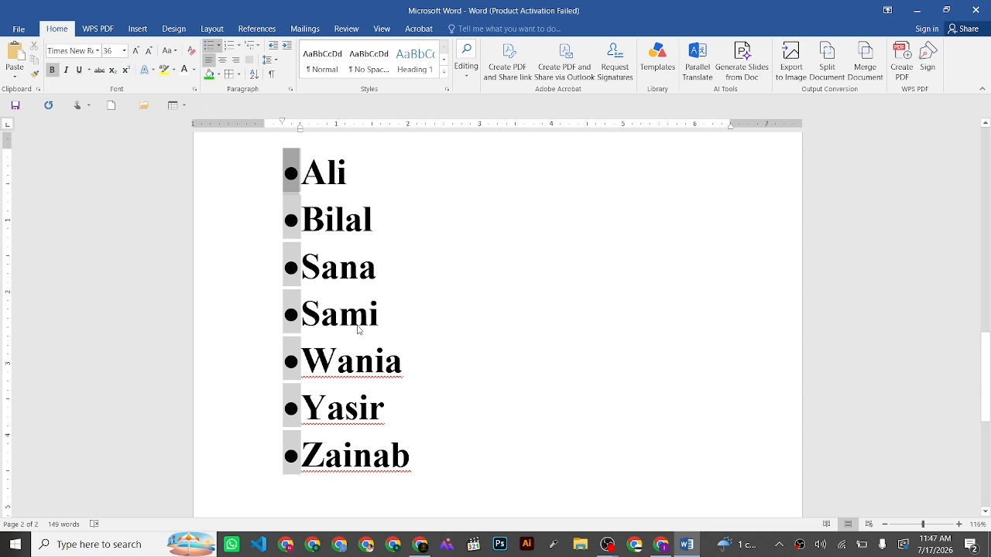
pyautogui.click(442, 458)
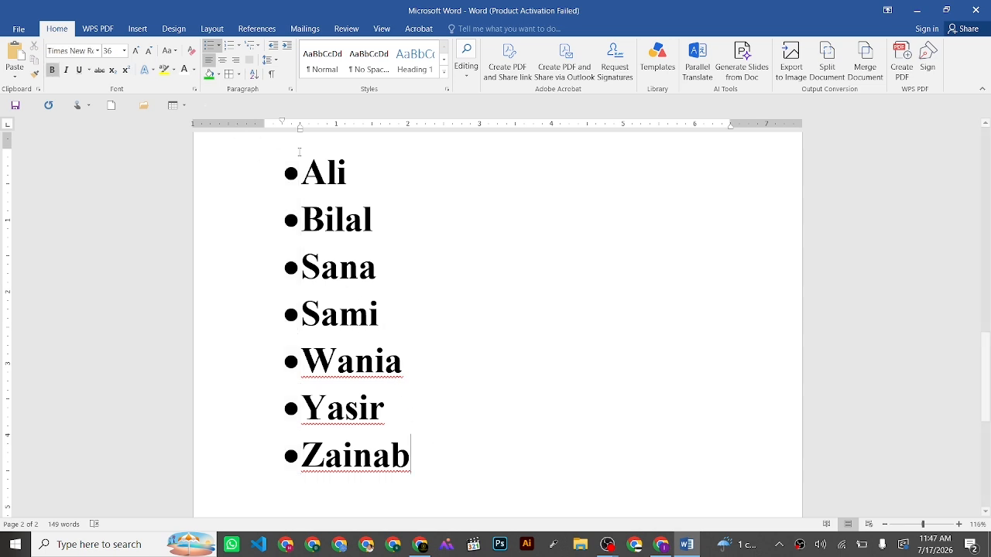
pyautogui.moveTo(308, 158); pyautogui.dragTo(436, 474)
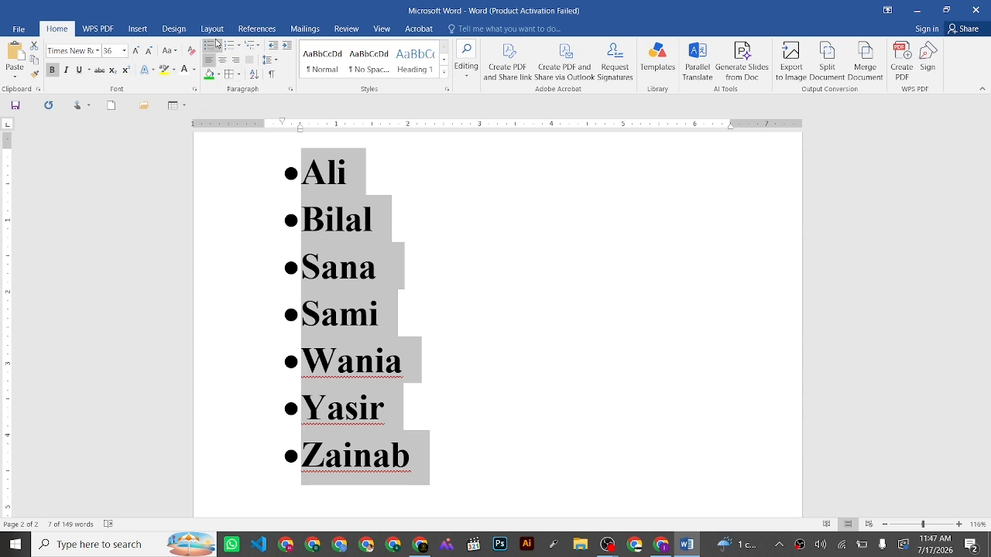
pyautogui.click(219, 46)
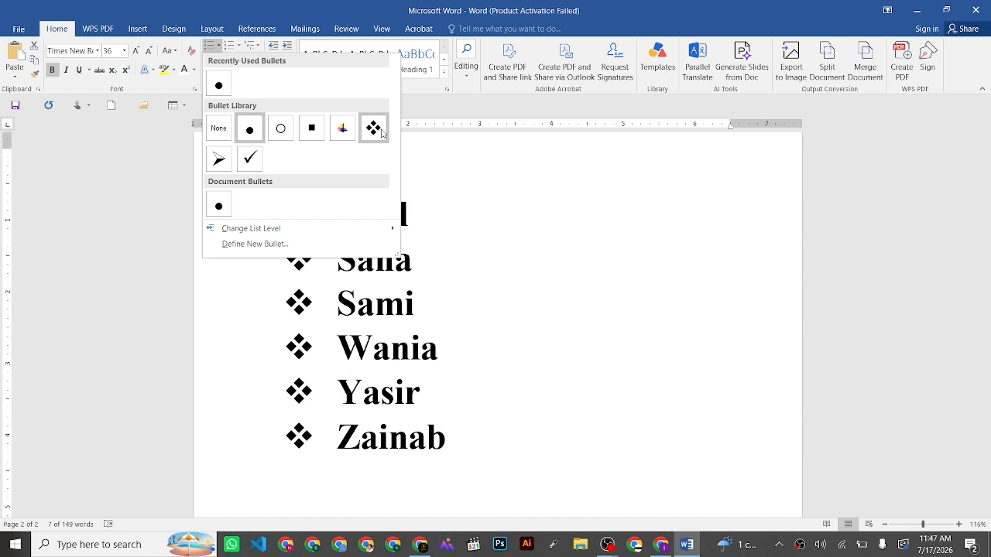
pyautogui.click(381, 134)
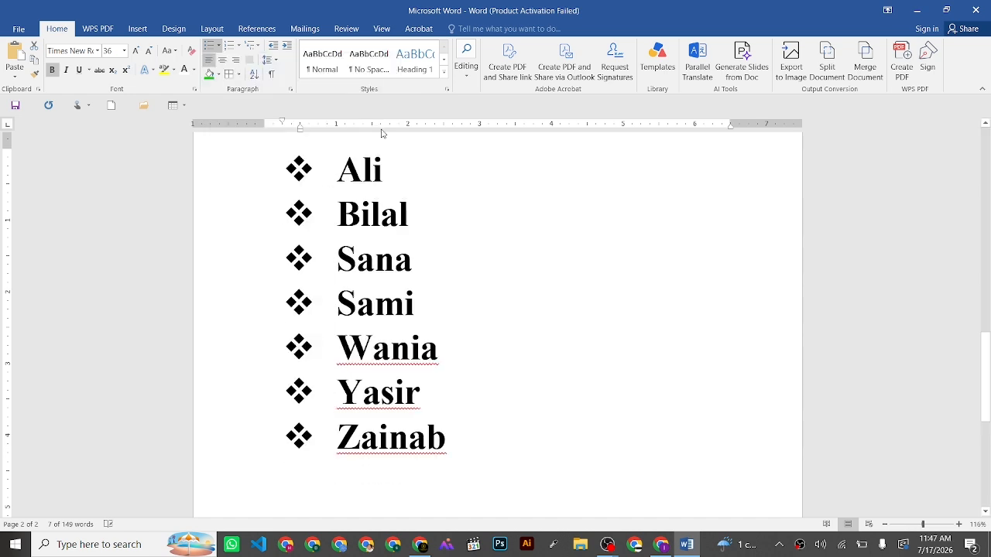
# Step: Define a new bullet for the name list using the solid flower symbol, Wingdings character code 124
pyautogui.click(218, 46)
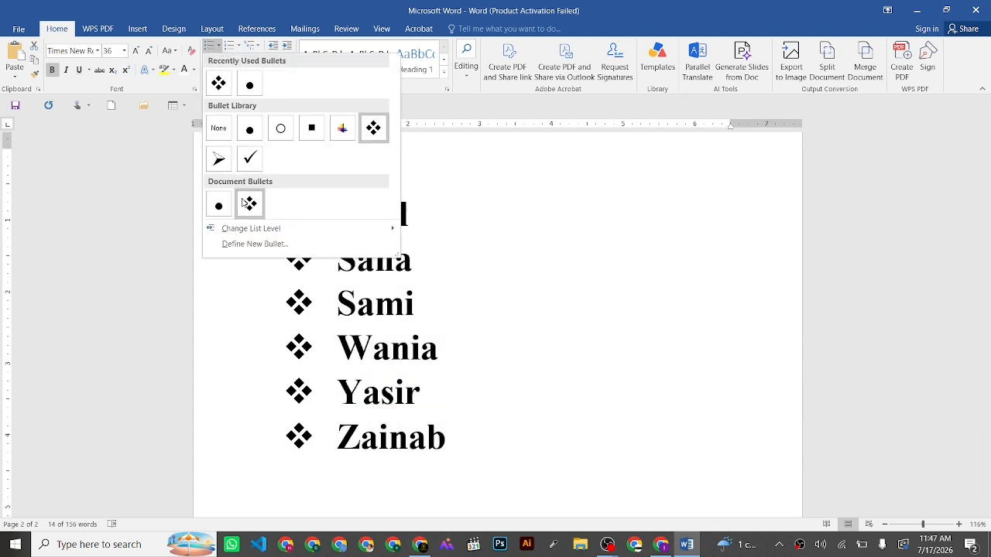
pyautogui.moveTo(250, 230)
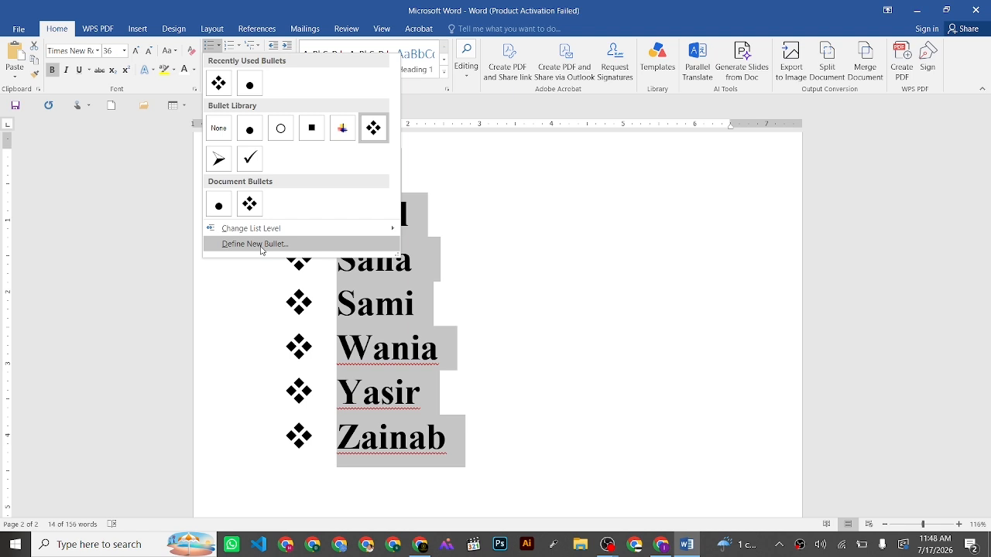
pyautogui.click(256, 243)
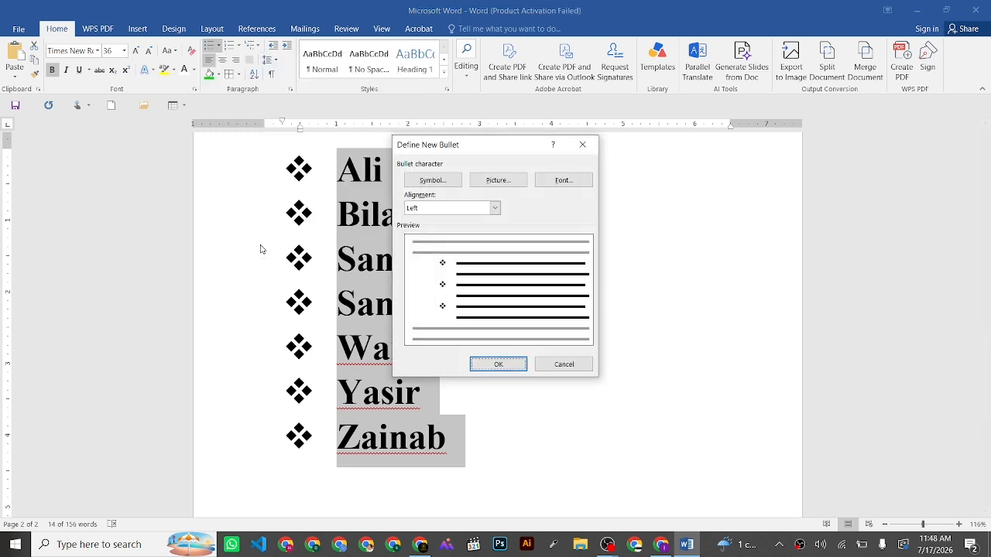
pyautogui.click(442, 184)
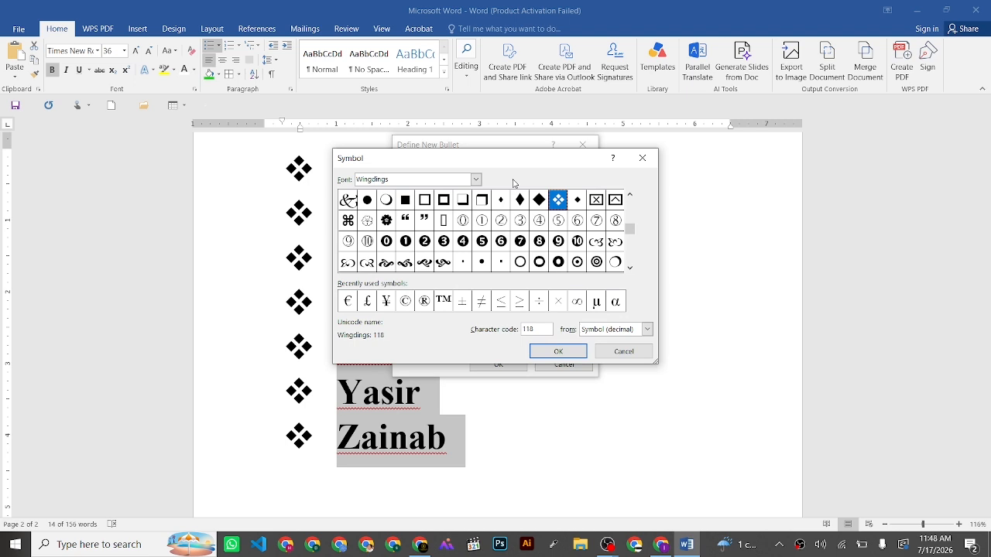
pyautogui.click(407, 243)
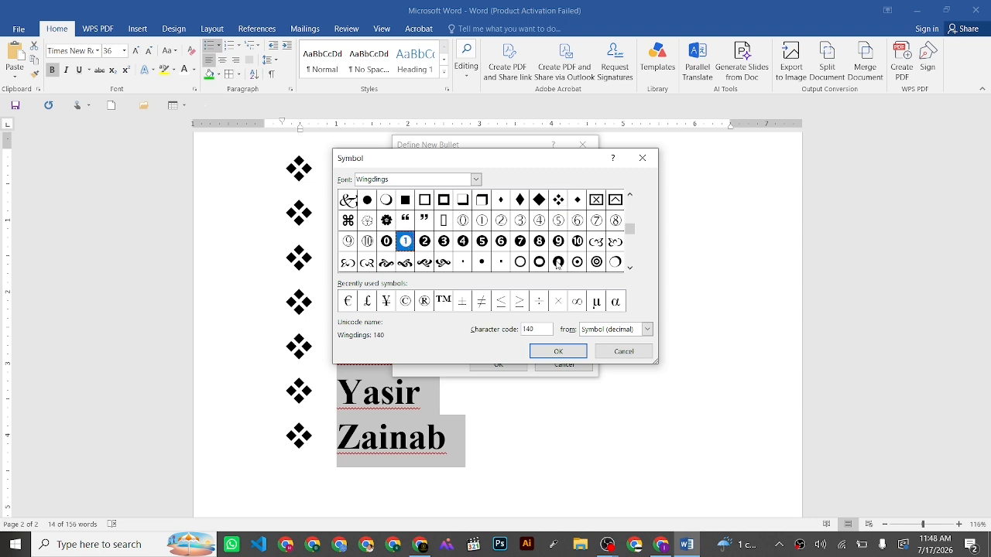
pyautogui.click(387, 223)
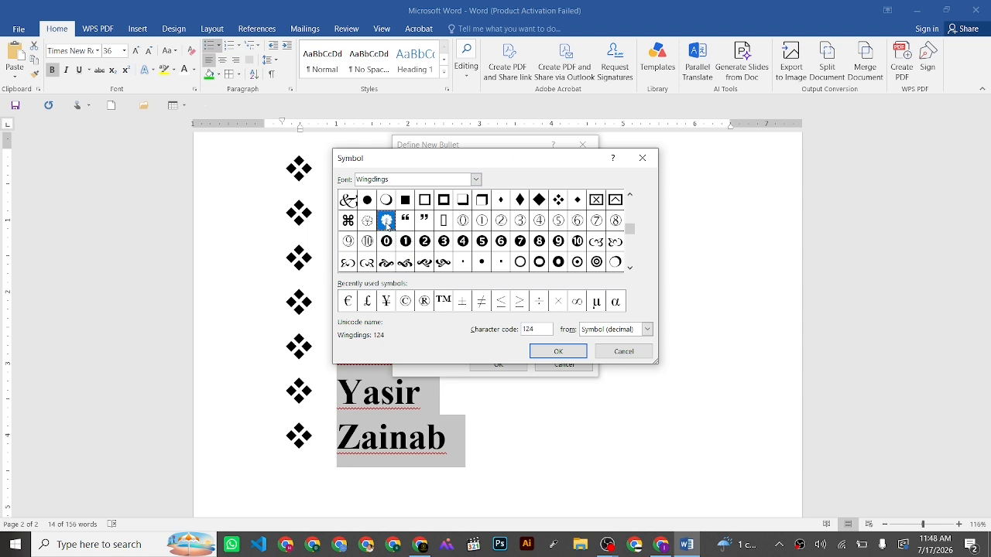
pyautogui.click(564, 355)
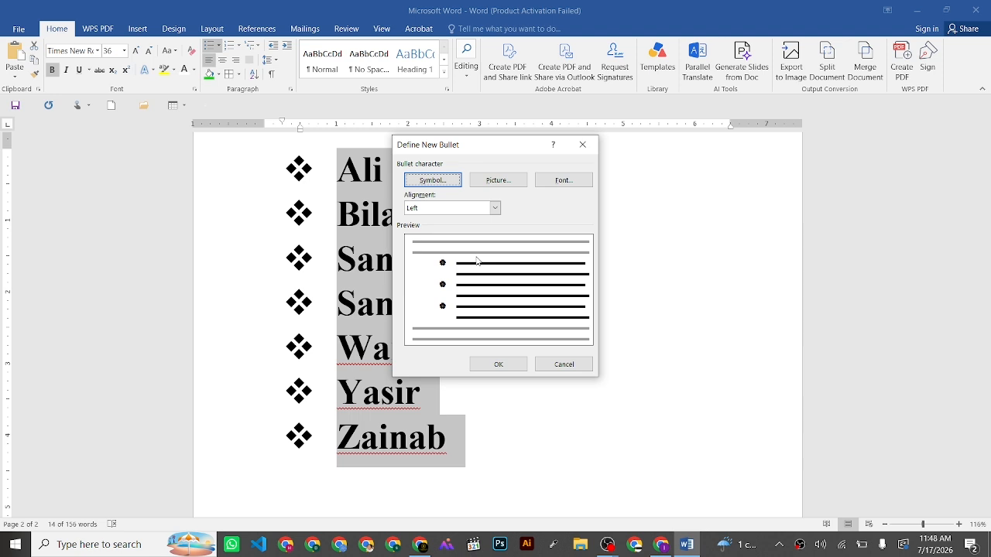
# Step: Define a picture bullet for the name list from the Downloads file "WhatsApp Image 2026-07-16 at 3.01.02 PM" and apply it
pyautogui.click(494, 184)
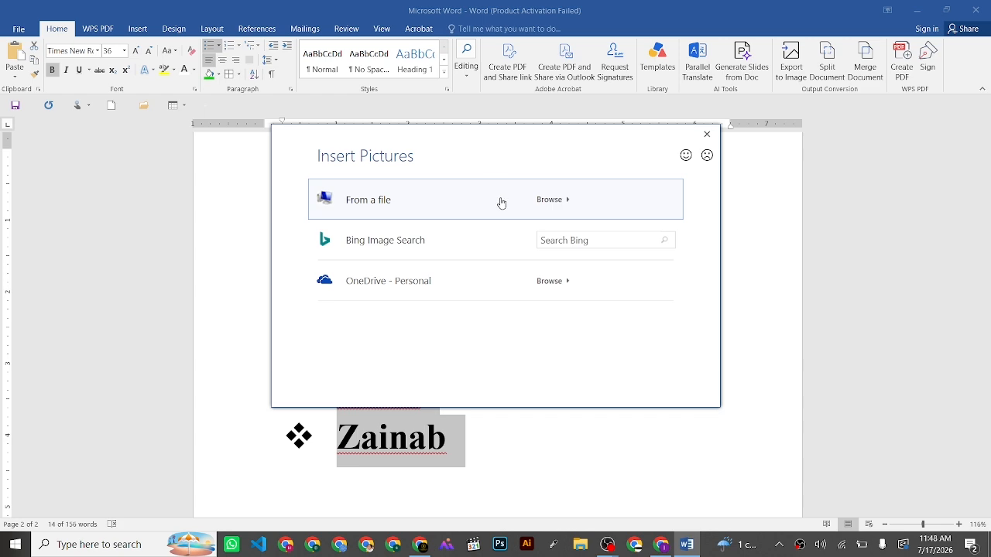
pyautogui.click(500, 201)
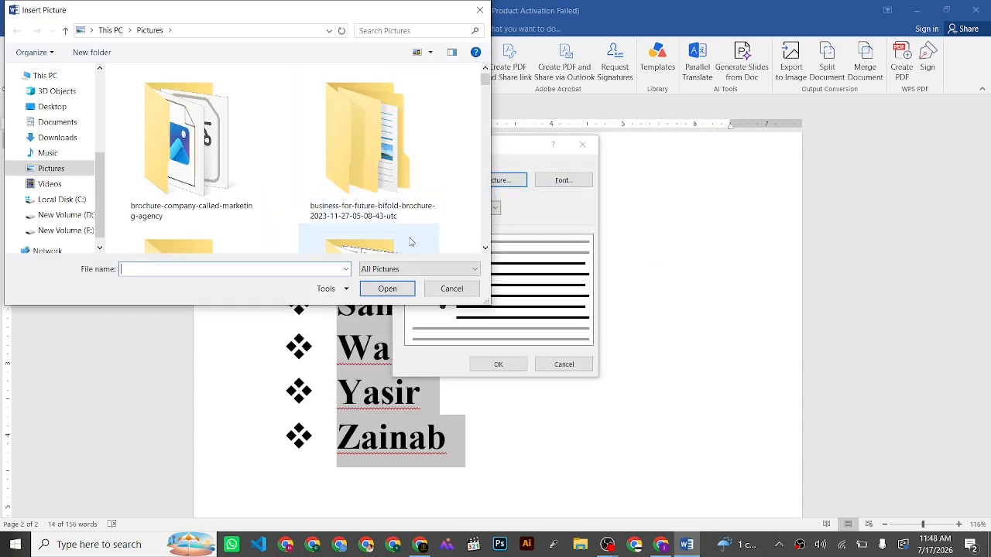
pyautogui.click(486, 249)
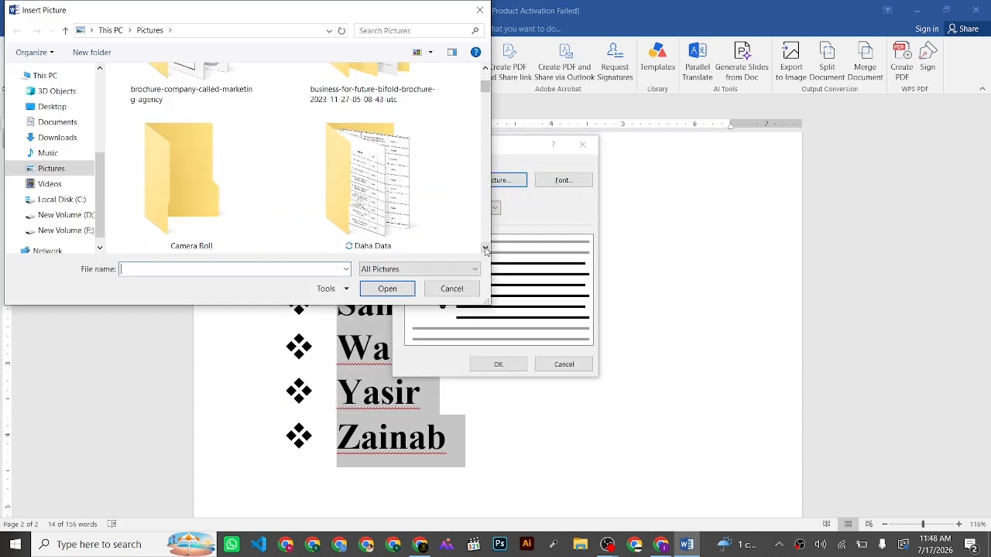
pyautogui.click(61, 144)
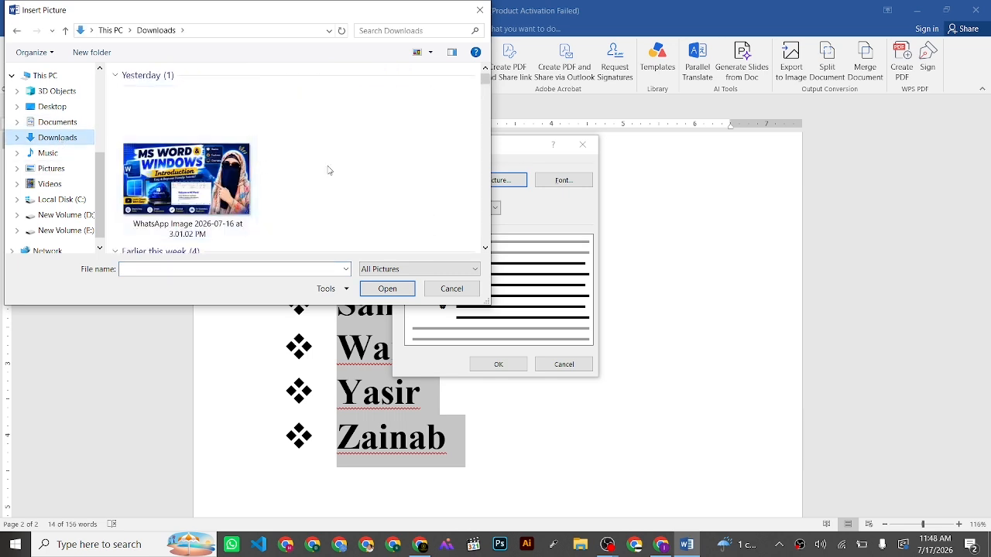
pyautogui.click(223, 178)
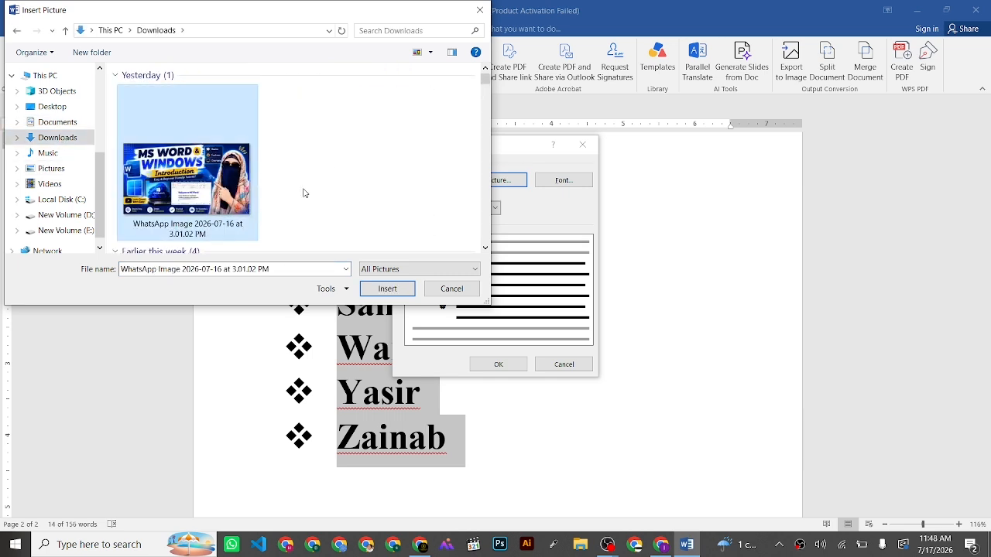
pyautogui.click(393, 290)
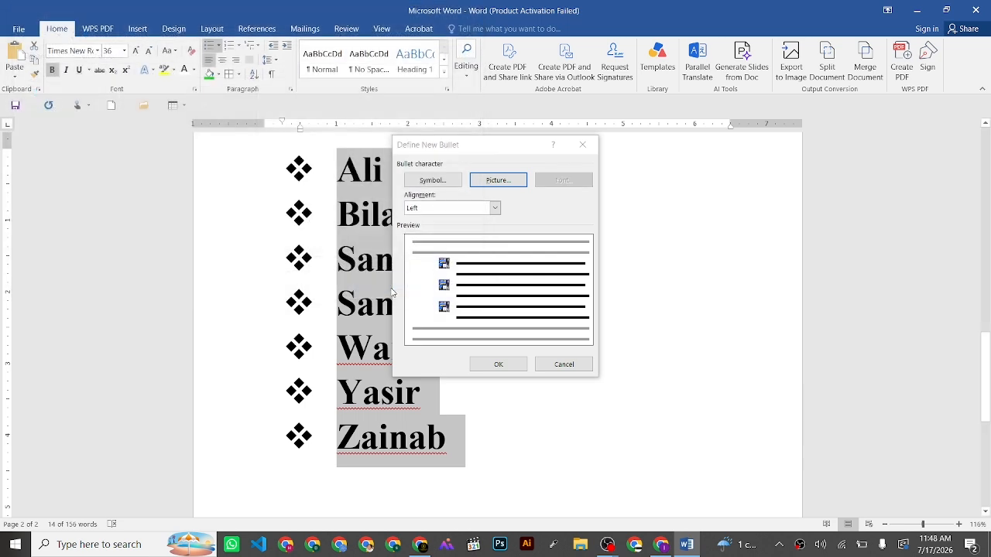
pyautogui.click(513, 364)
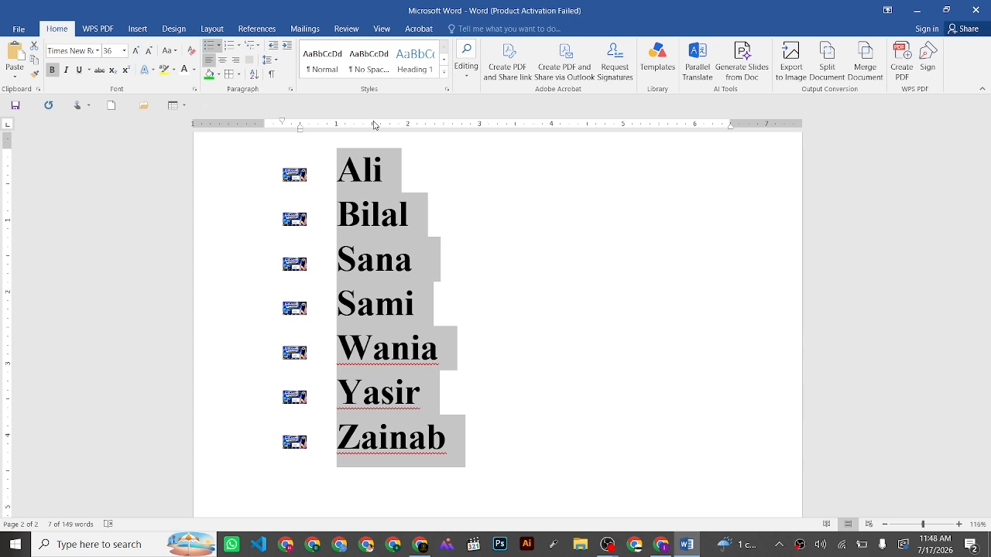
# Step: Replace the picture bullets of the seven names with the A. B. C. format from the Numbering Library
pyautogui.click(217, 49)
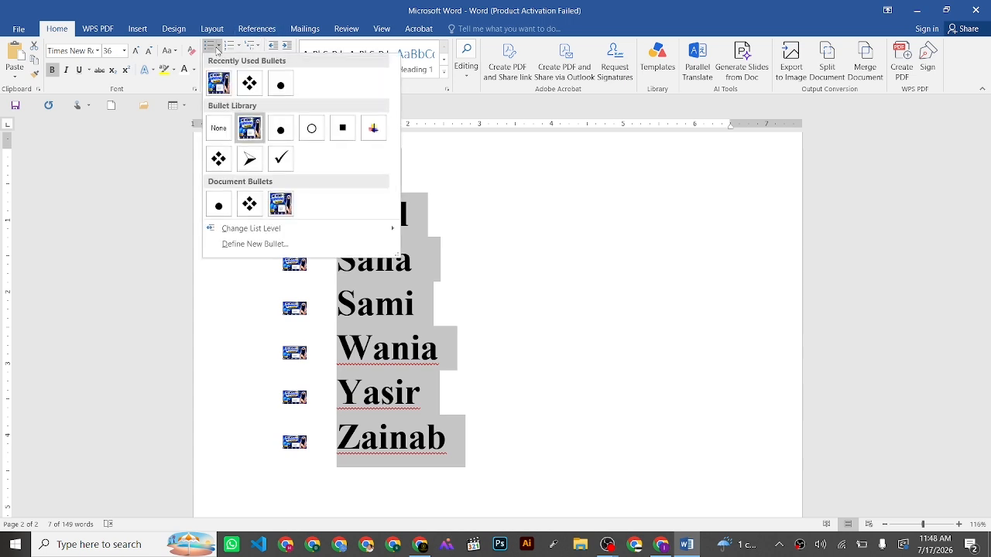
pyautogui.click(240, 48)
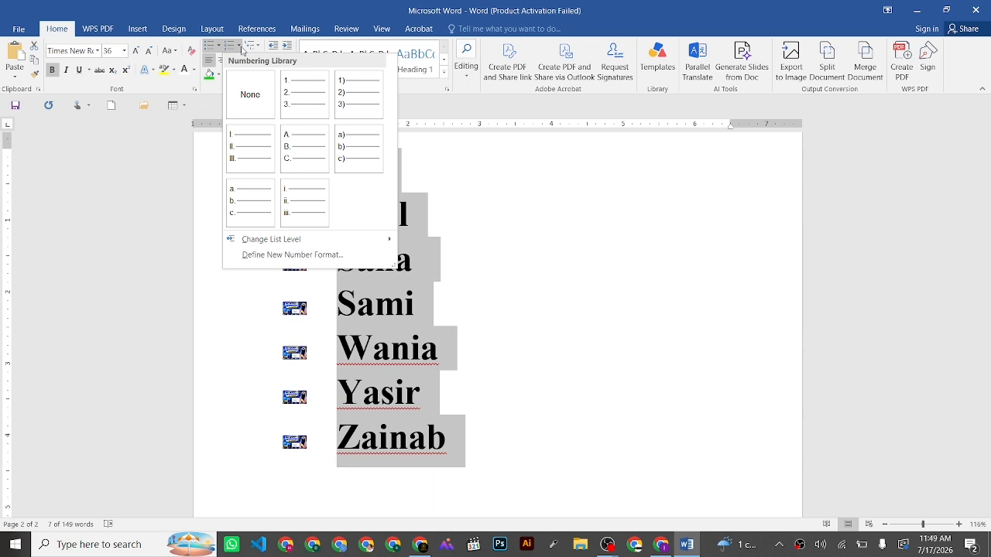
pyautogui.click(240, 47)
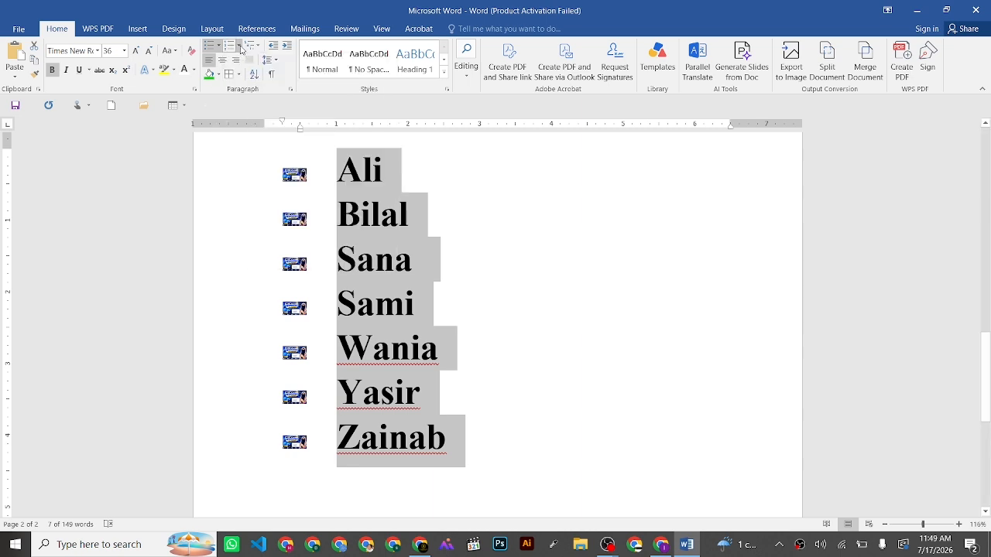
pyautogui.click(240, 47)
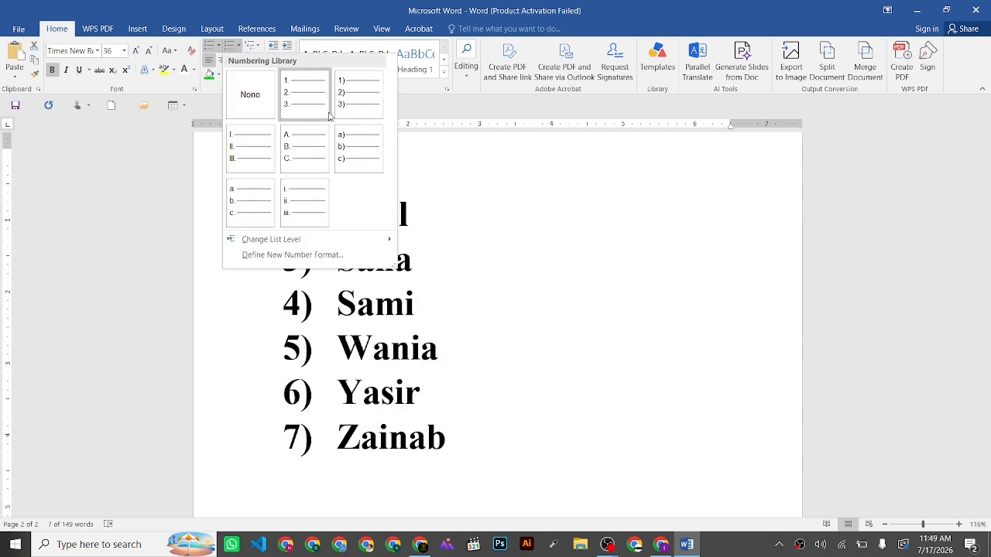
pyautogui.click(309, 147)
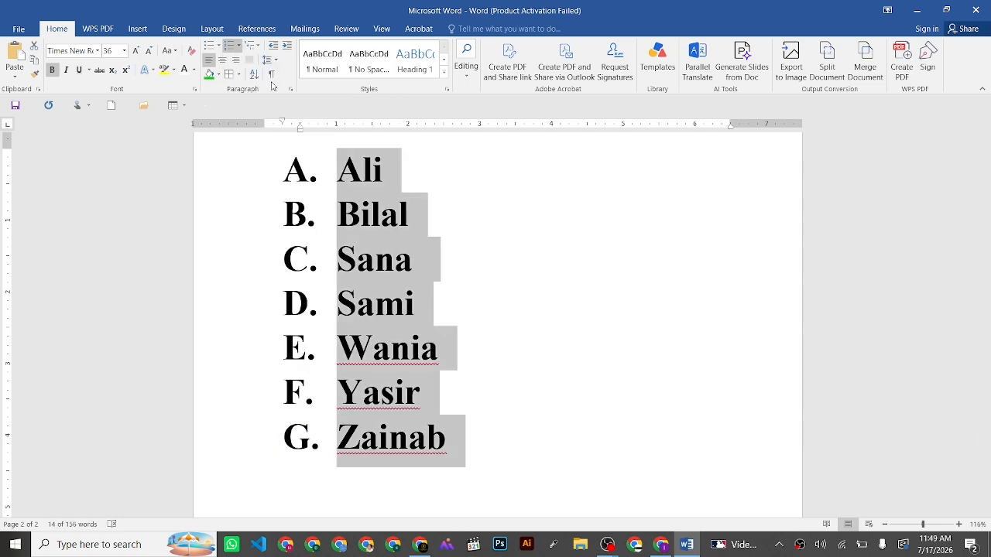
# Step: Switch the name list's numbering to the 1. 2. 3. format and return it to A. B. C
pyautogui.click(238, 46)
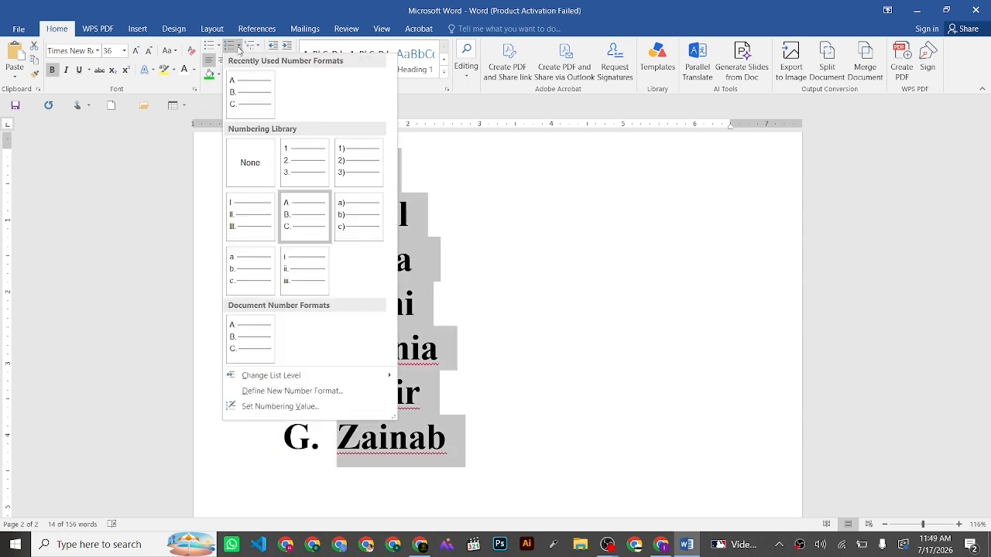
pyautogui.click(307, 170)
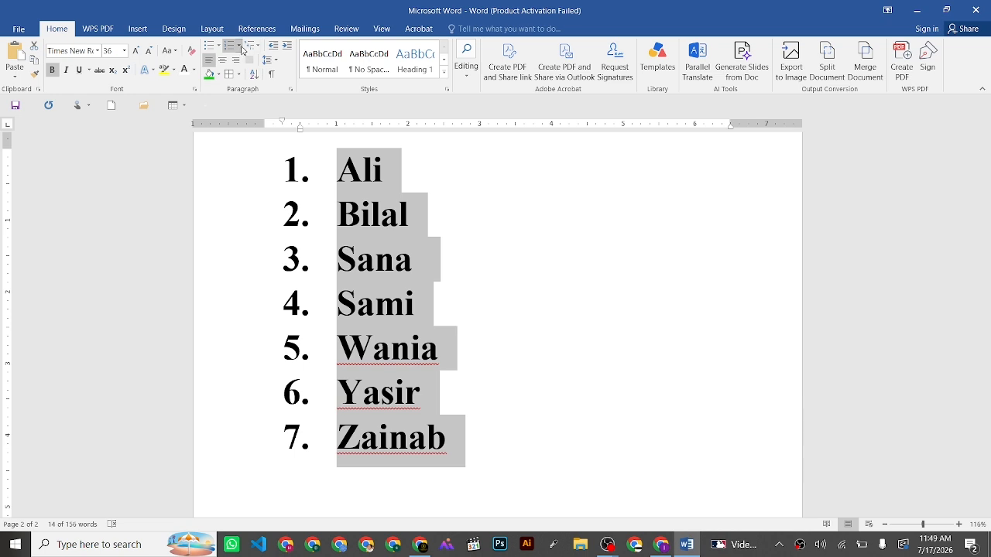
pyautogui.click(240, 47)
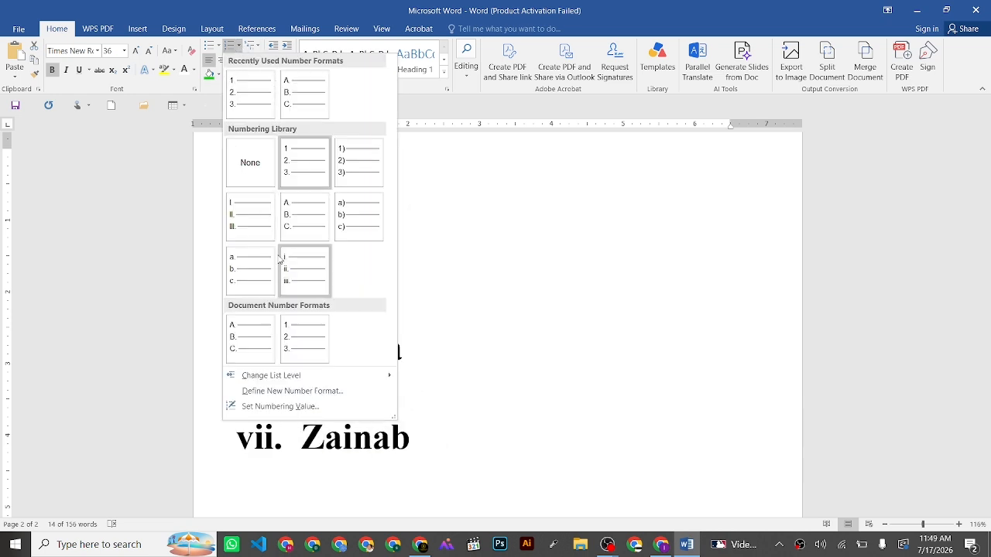
pyautogui.click(245, 346)
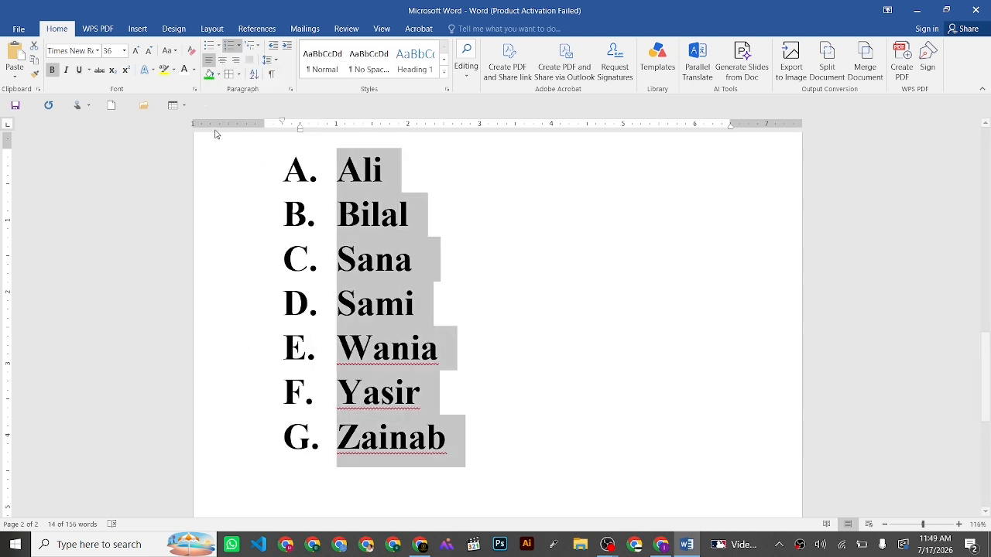
pyautogui.click(260, 47)
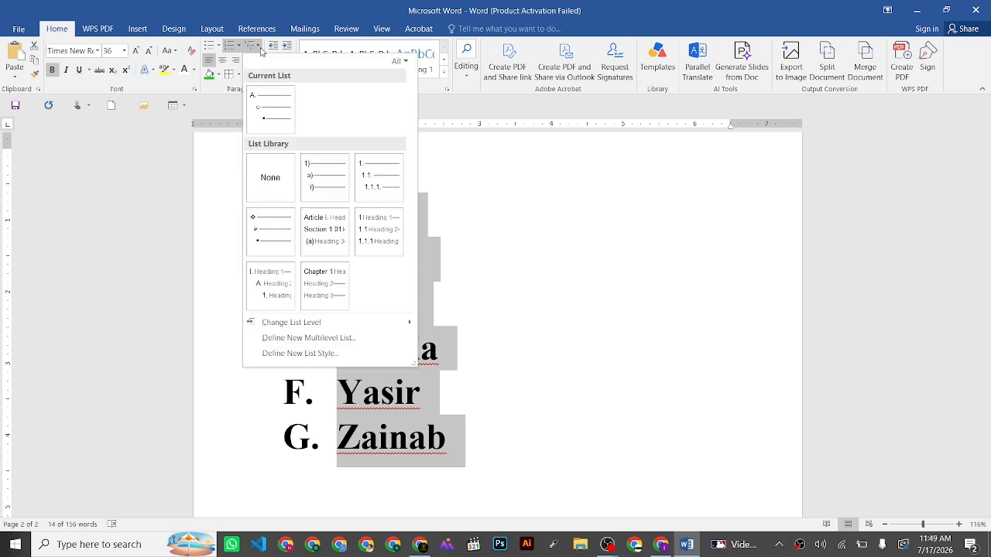
pyautogui.click(516, 189)
pyautogui.scroll(-4, 553, 332)
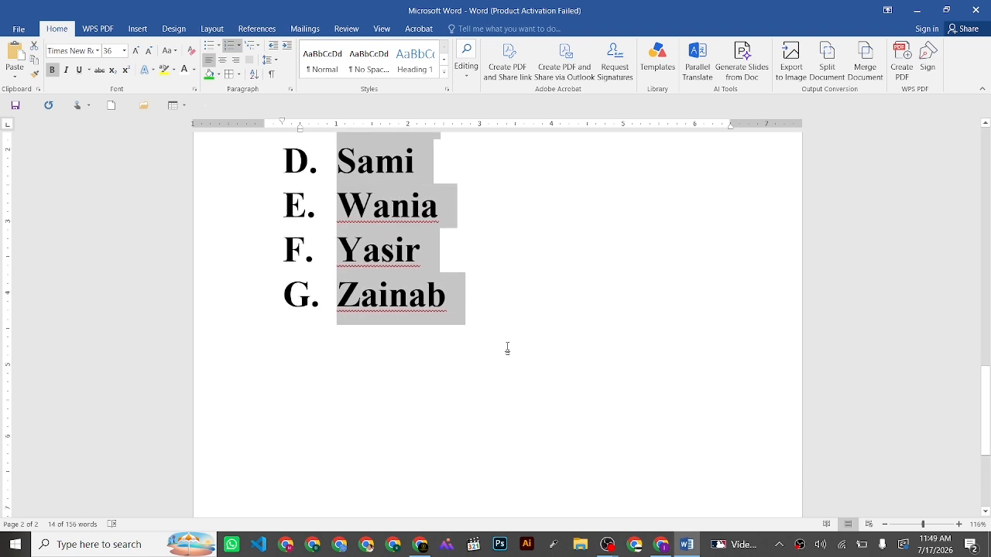
pyautogui.click(522, 293)
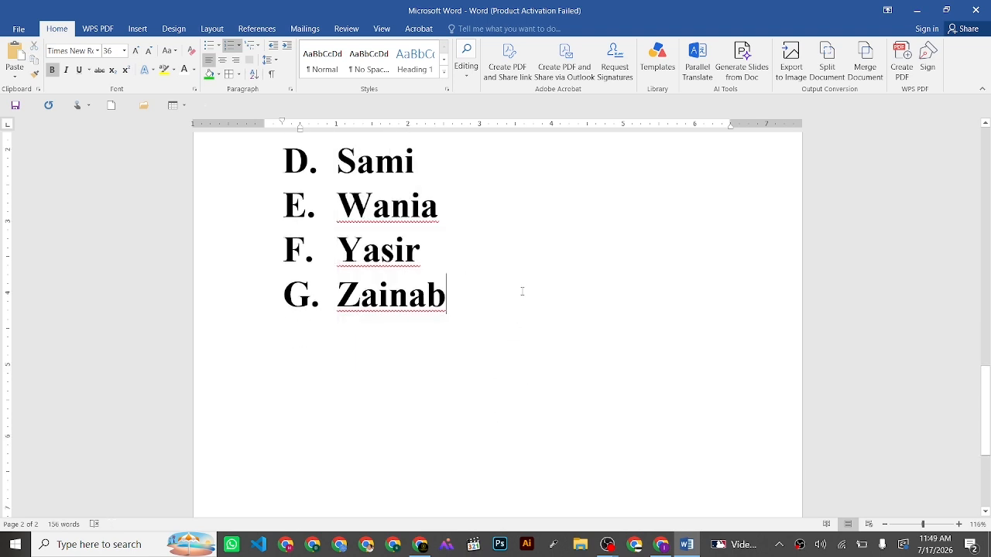
pyautogui.press('Return')
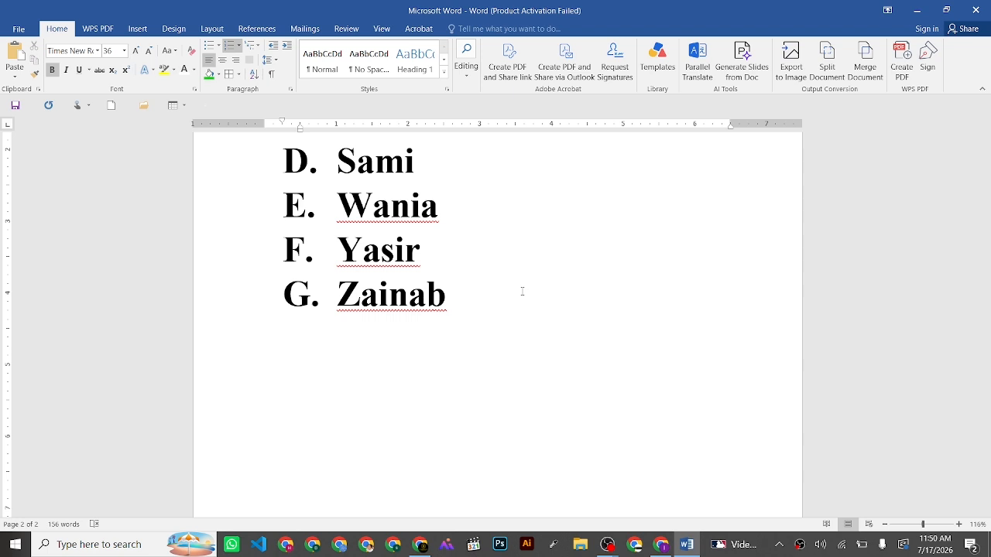
# Step: Apply the 1. / 1.1. / 1.1.1. multilevel list to everything from the Alignment heading through the last name
pyautogui.scroll(5, 596, 200)
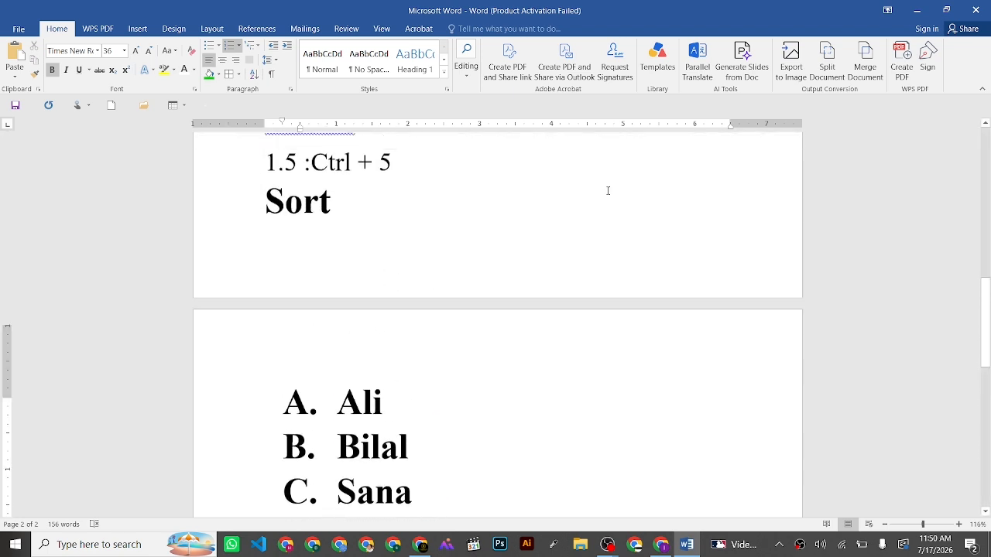
pyautogui.scroll(6, 608, 190)
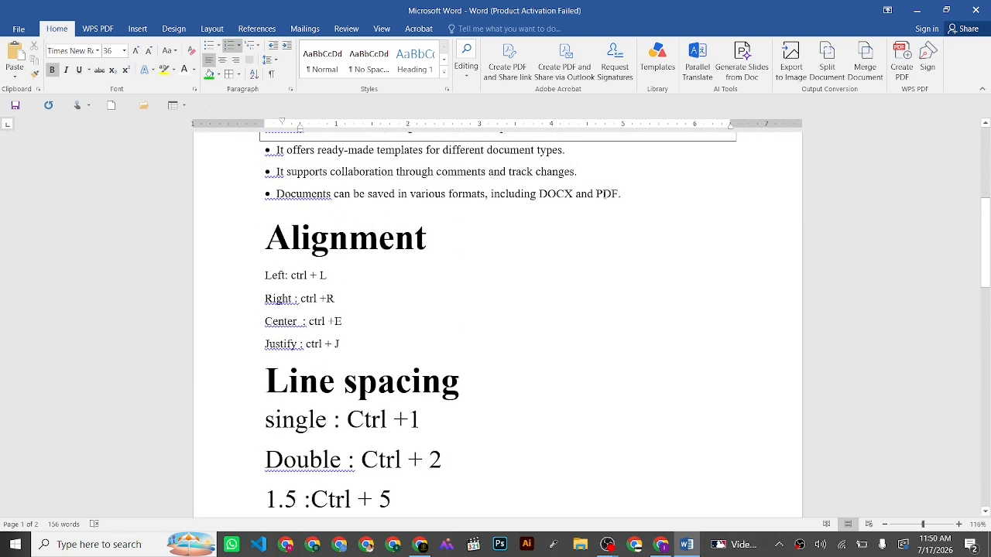
pyautogui.moveTo(273, 236); pyautogui.dragTo(489, 184)
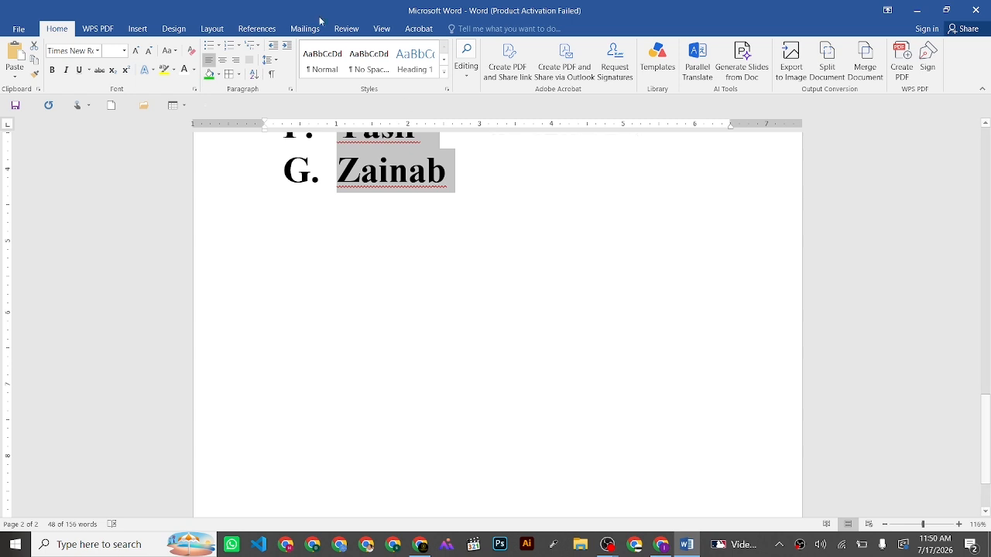
pyautogui.click(259, 48)
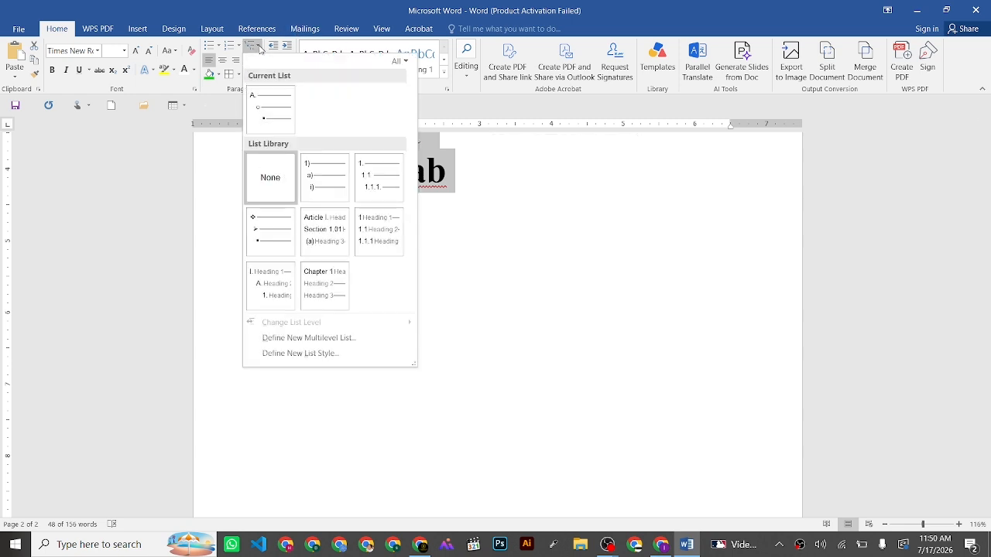
pyautogui.moveTo(337, 172)
pyautogui.moveTo(389, 190)
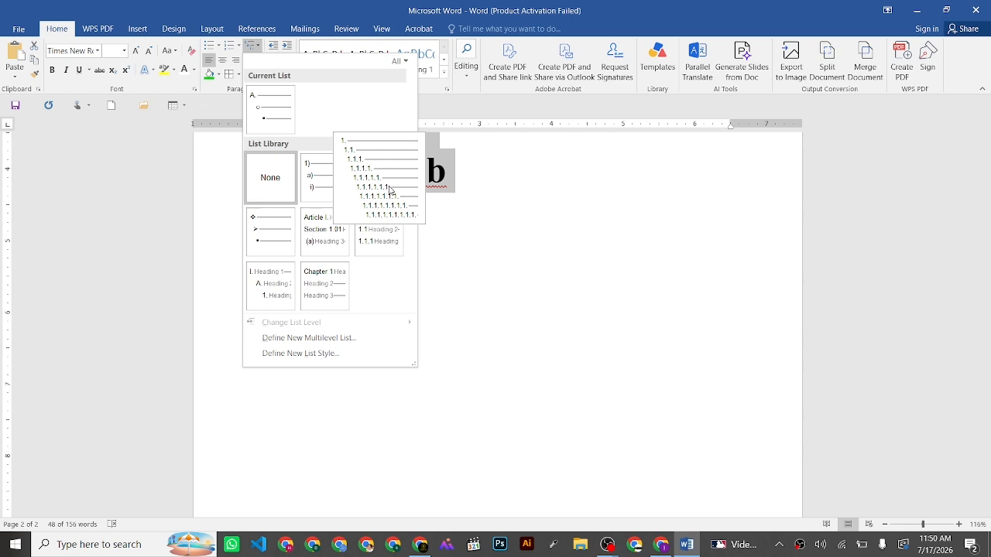
pyautogui.click(389, 190)
pyautogui.scroll(8, 480, 279)
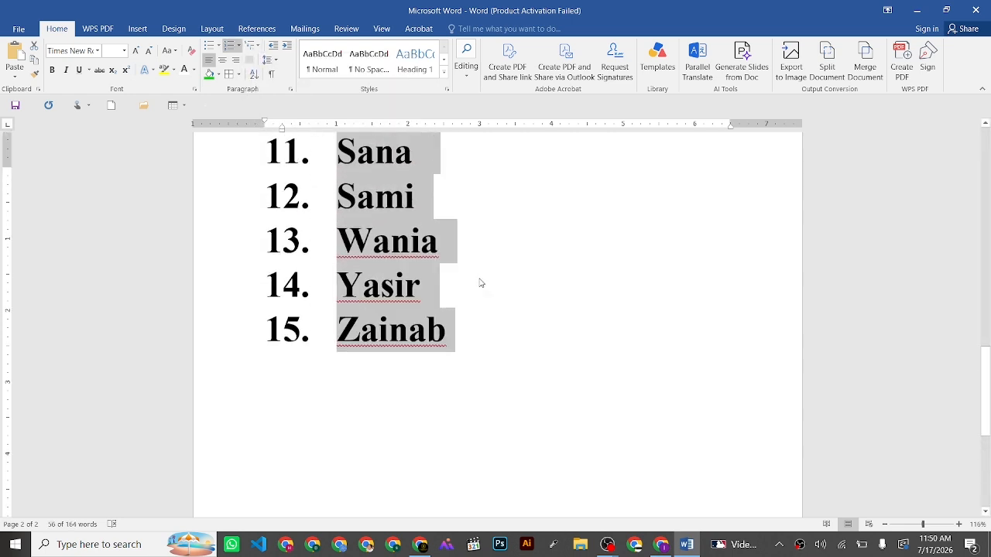
pyautogui.scroll(7, 480, 272)
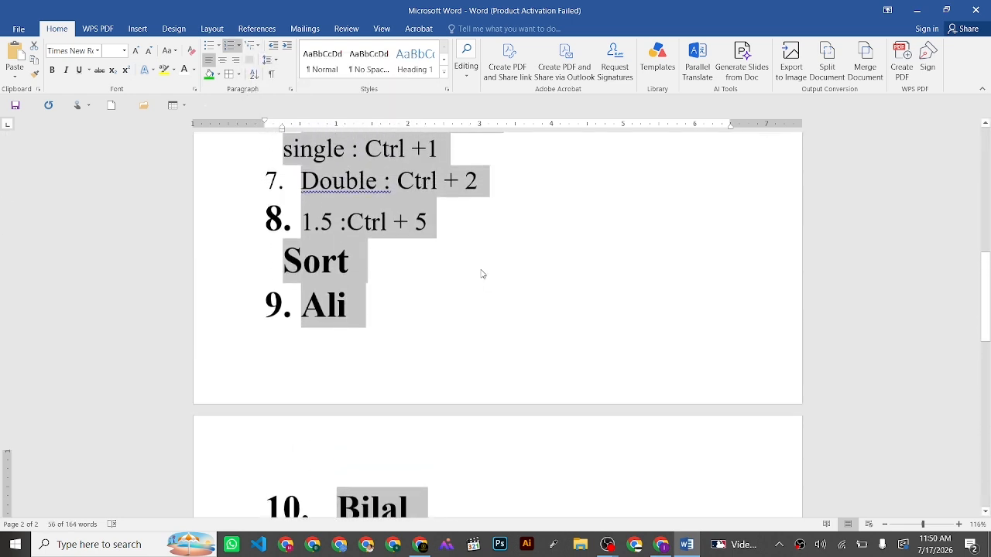
pyautogui.scroll(2, 481, 272)
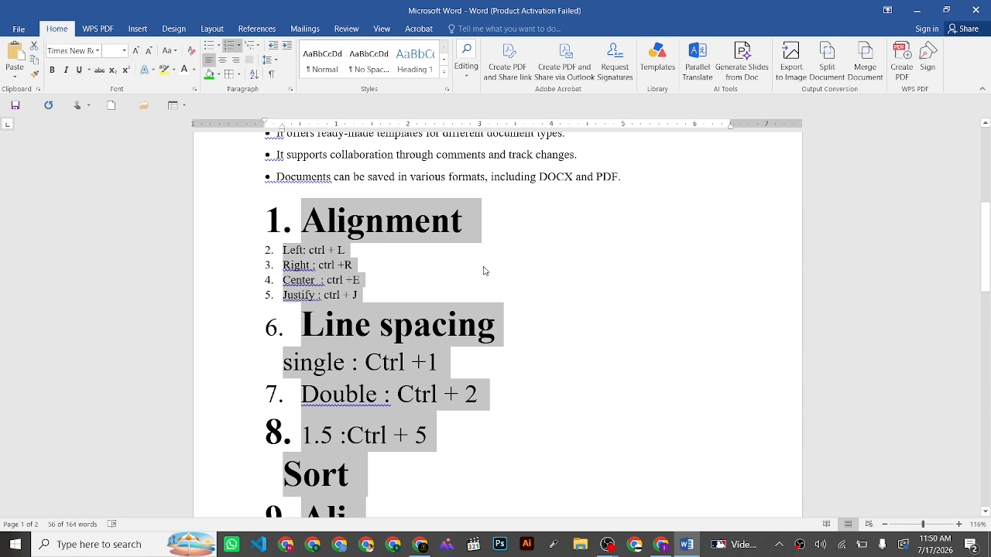
pyautogui.click(581, 253)
# Step: Add the line "Keyboard Types:" below the last name and start an unnumbered line beneath it
pyautogui.scroll(-7, 582, 251)
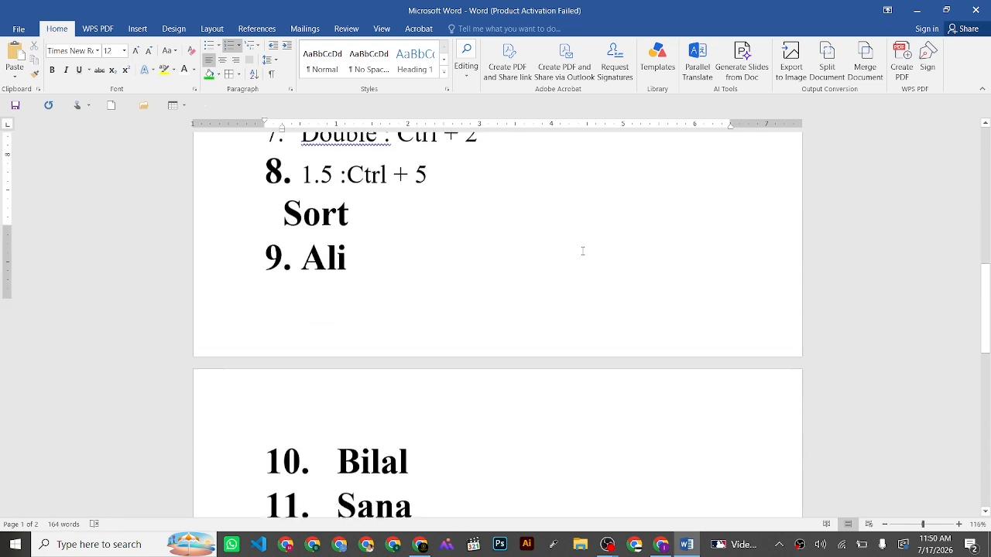
pyautogui.scroll(-12, 582, 250)
pyautogui.click(480, 201)
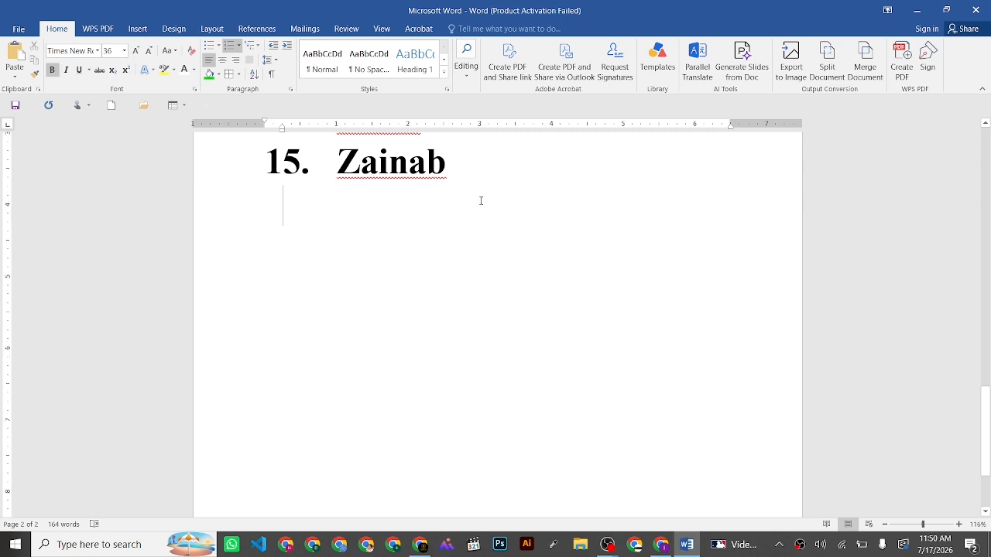
pyautogui.write('Key')
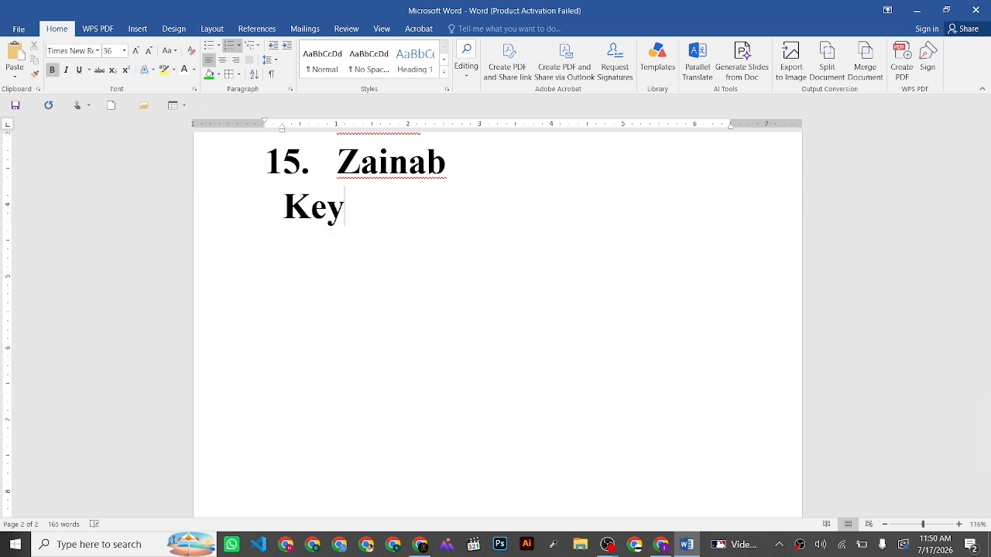
pyautogui.write('board ')
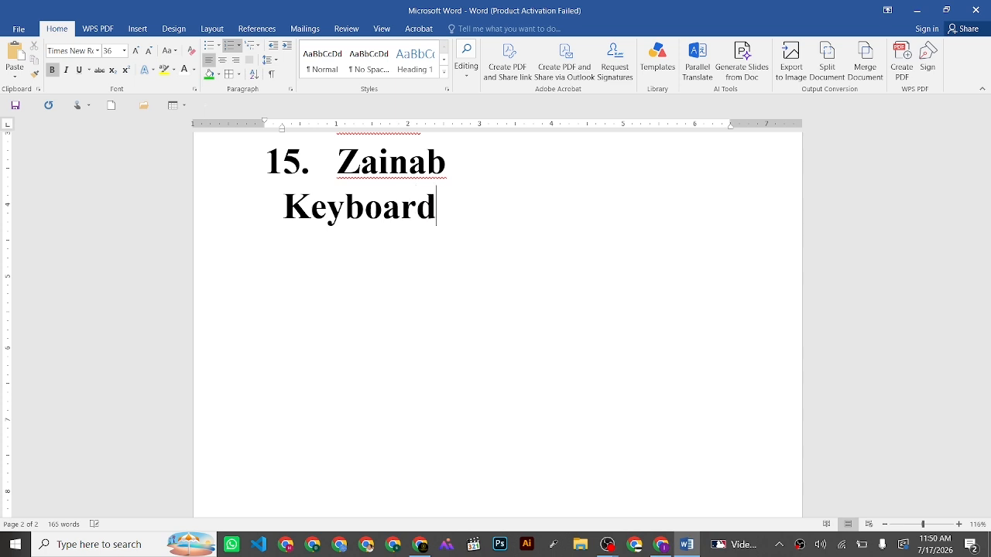
pyautogui.write('Type')
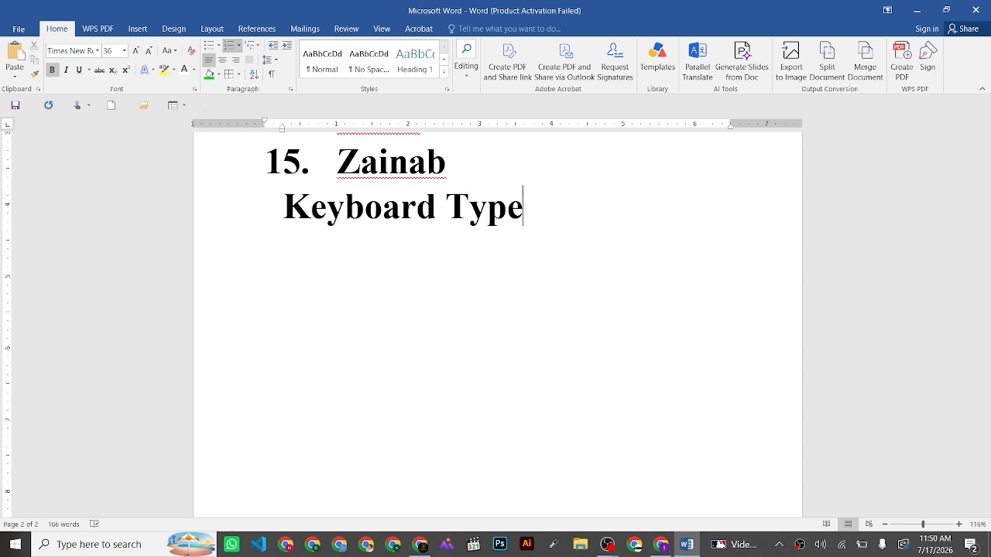
pyautogui.write('s:')
pyautogui.press('Return')
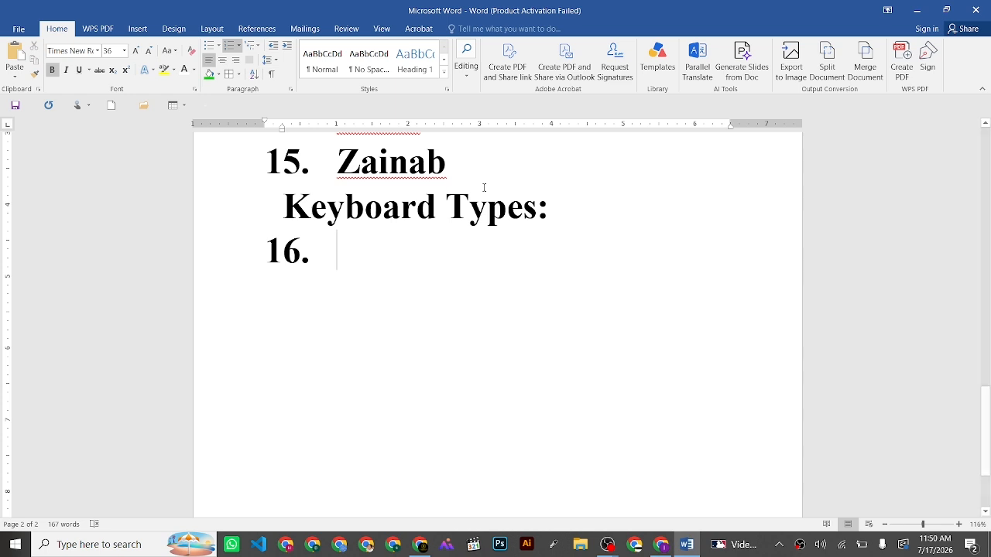
pyautogui.press('BackSpace')
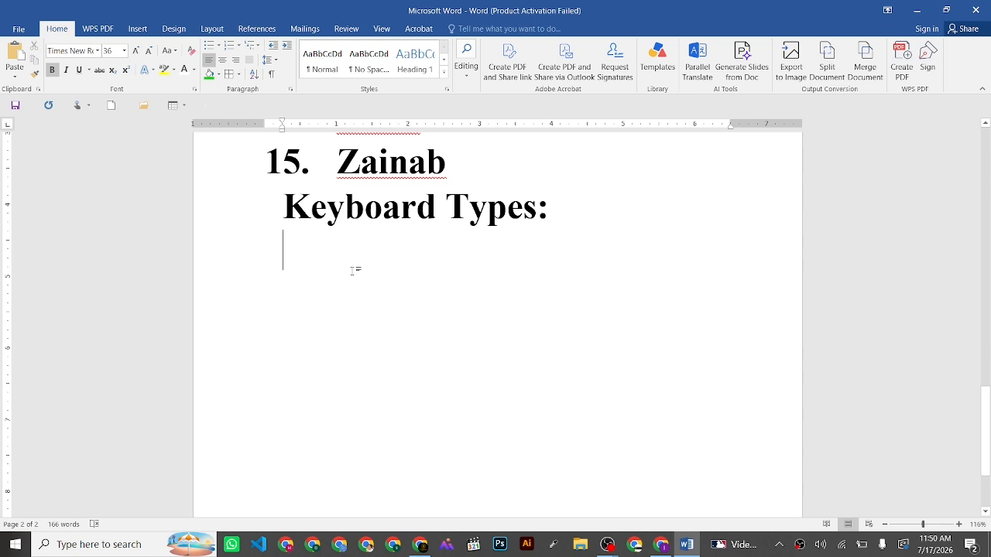
# Step: Add the line "Function keys:" under Keyboard Types, correcting its misspelled first word, and start a new line below it
pyautogui.write('Funcat')
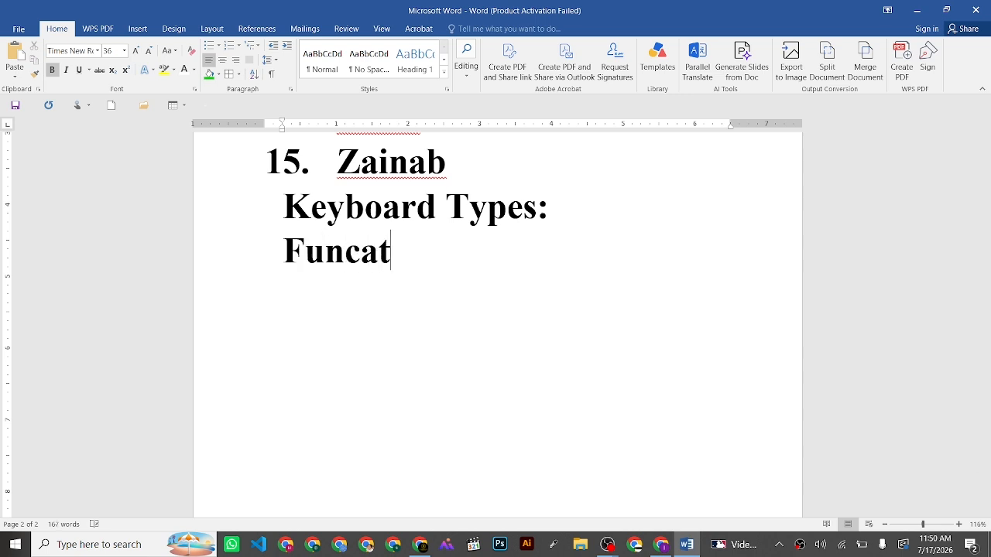
pyautogui.write('ion k')
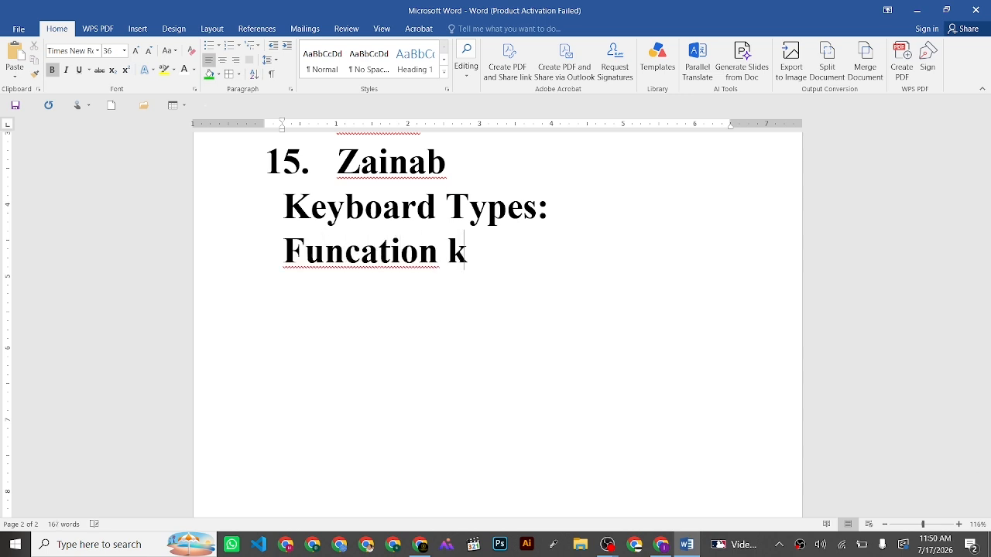
pyautogui.write('eys')
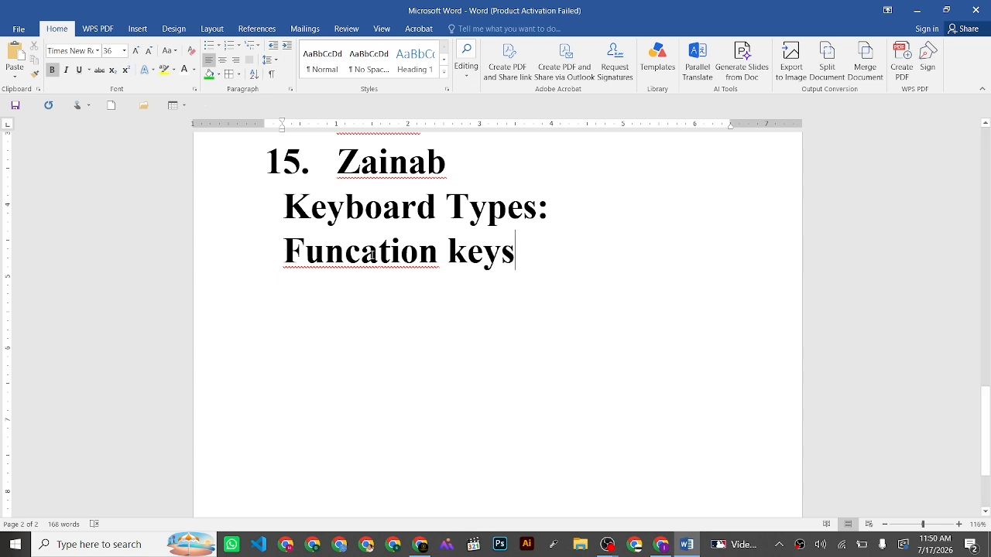
pyautogui.rightClick(379, 259)
pyautogui.click(478, 283)
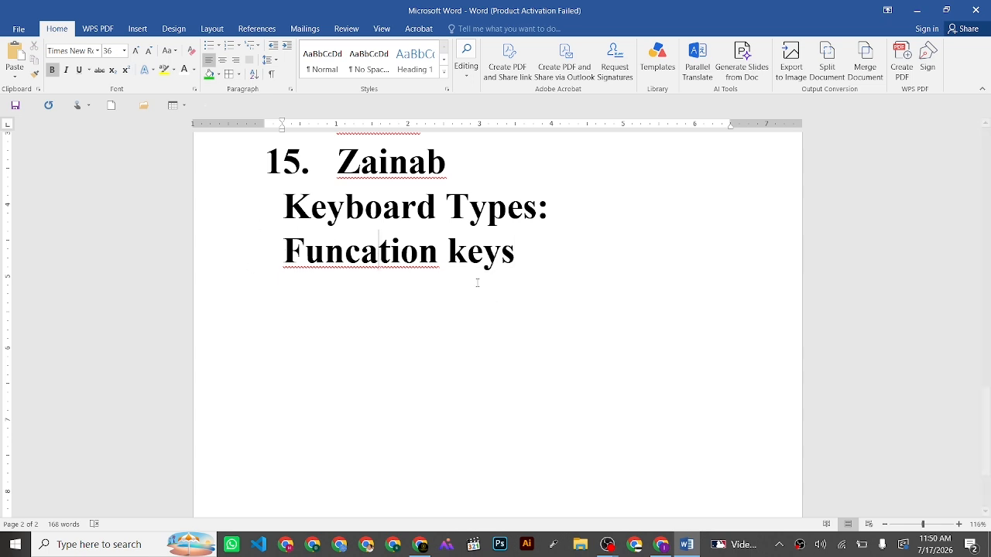
pyautogui.click(541, 257)
pyautogui.write(':')
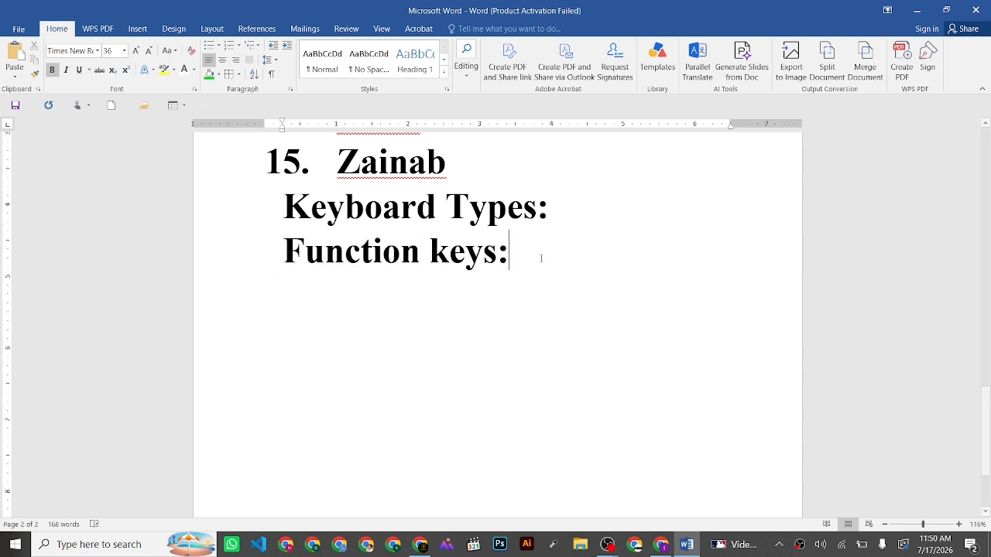
pyautogui.press('Return')
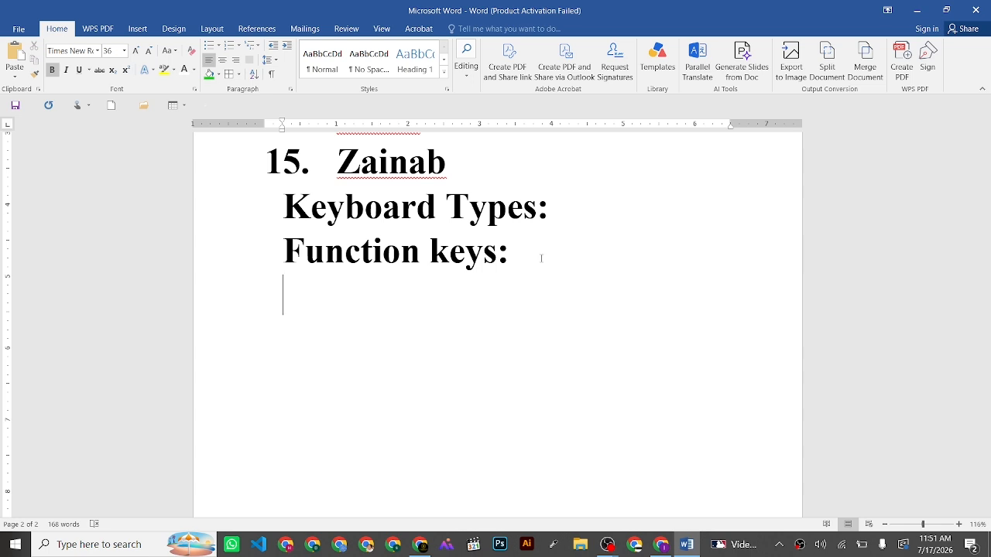
# Step: Enter "Numeric keypad" on the line below Function keys and end the line
pyautogui.write('Nume')
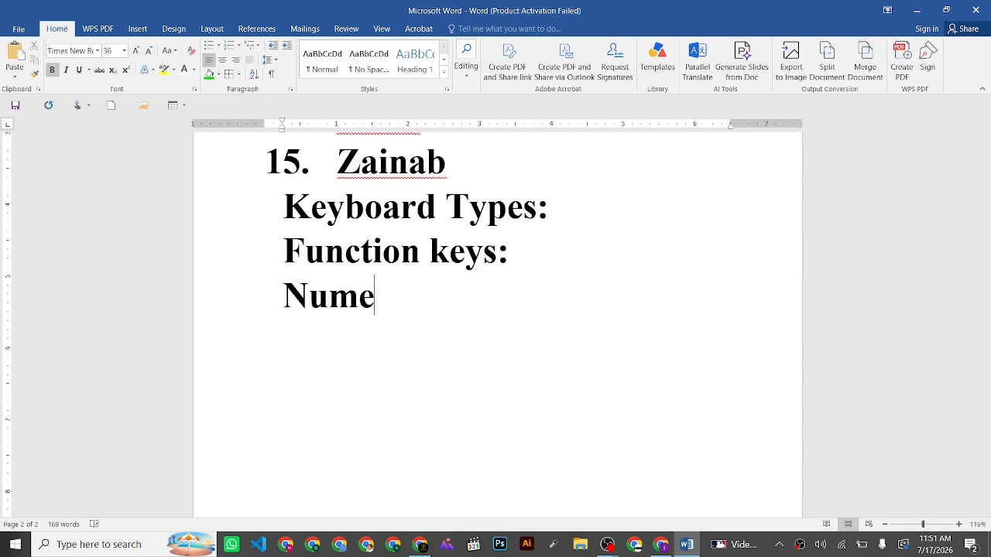
pyautogui.write('ric ')
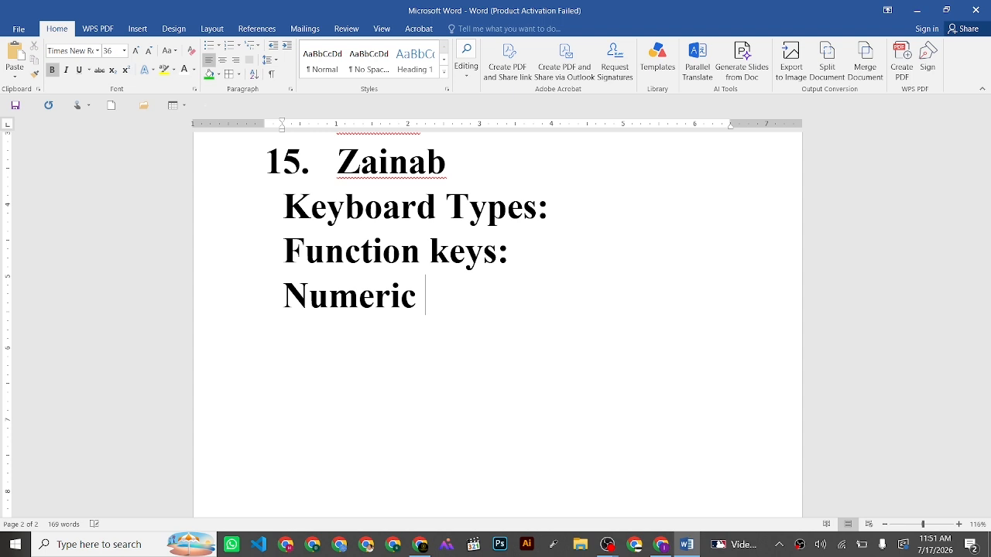
pyautogui.write('keypa')
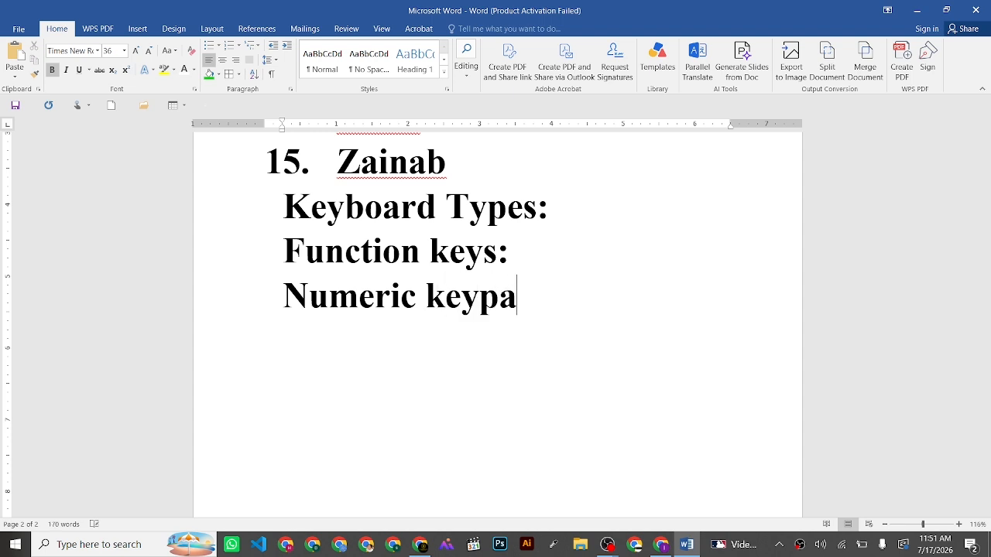
pyautogui.write('d')
pyautogui.press('Return')
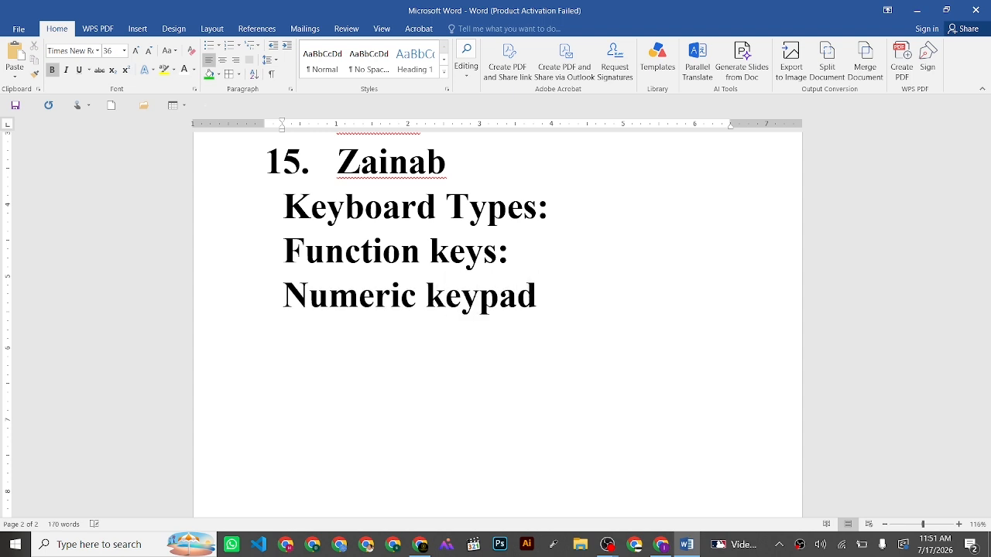
# Step: Apply the 1. / 1.1. / 1.1.1. multilevel list from the List Library to the Function keys and Numeric keypad lines
pyautogui.moveTo(285, 251); pyautogui.dragTo(548, 300)
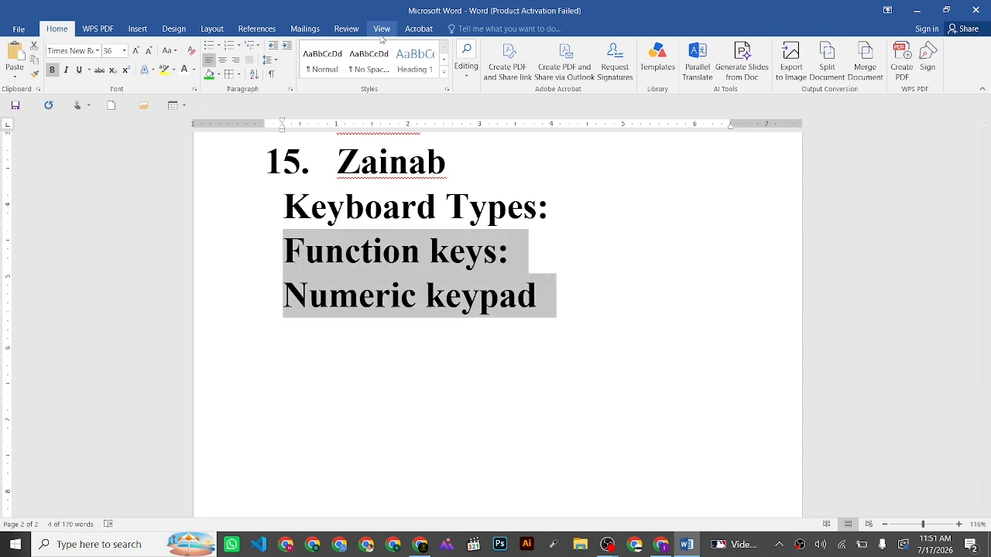
pyautogui.click(260, 48)
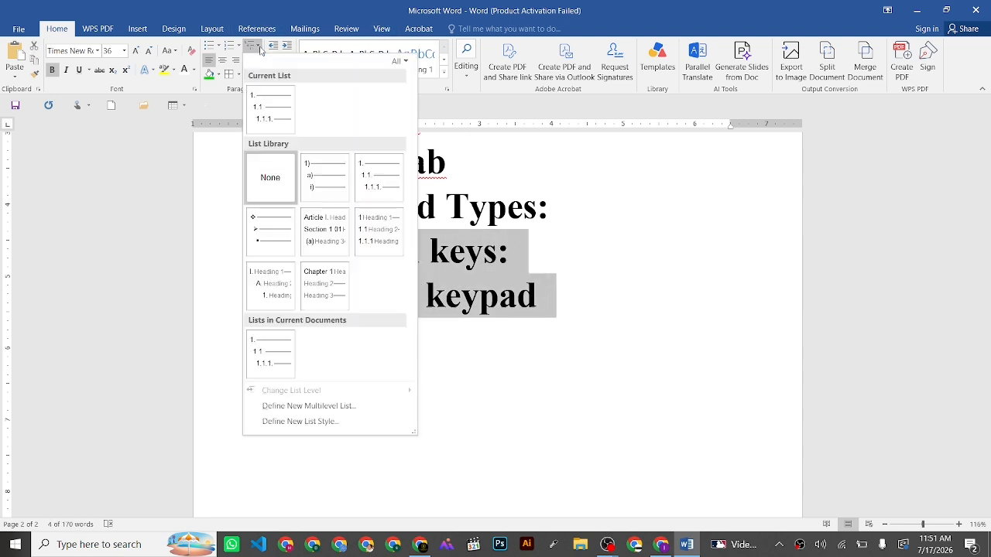
pyautogui.click(385, 181)
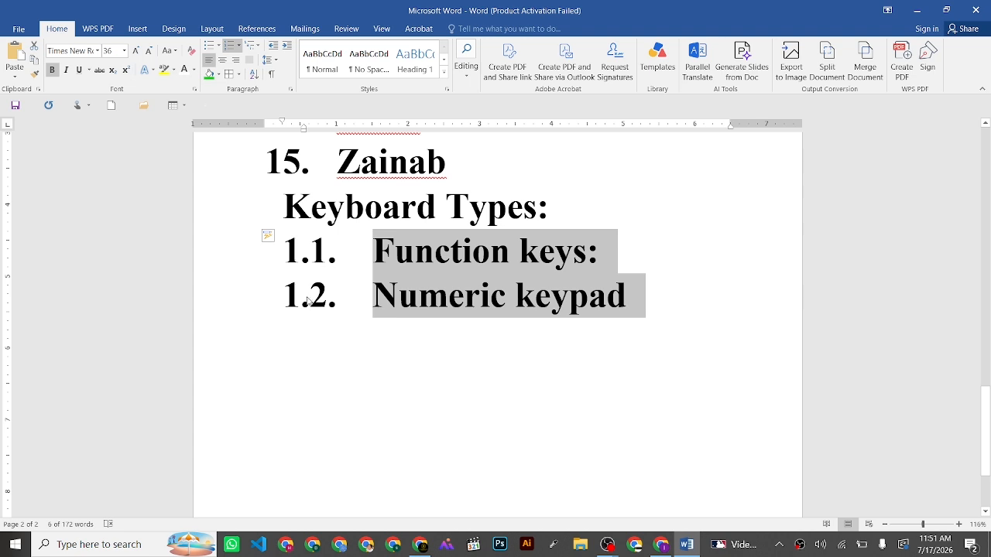
# Step: Add a sub-item one level below Function keys containing "F1 , F2 , F3"
pyautogui.click(627, 250)
pyautogui.press('Return')
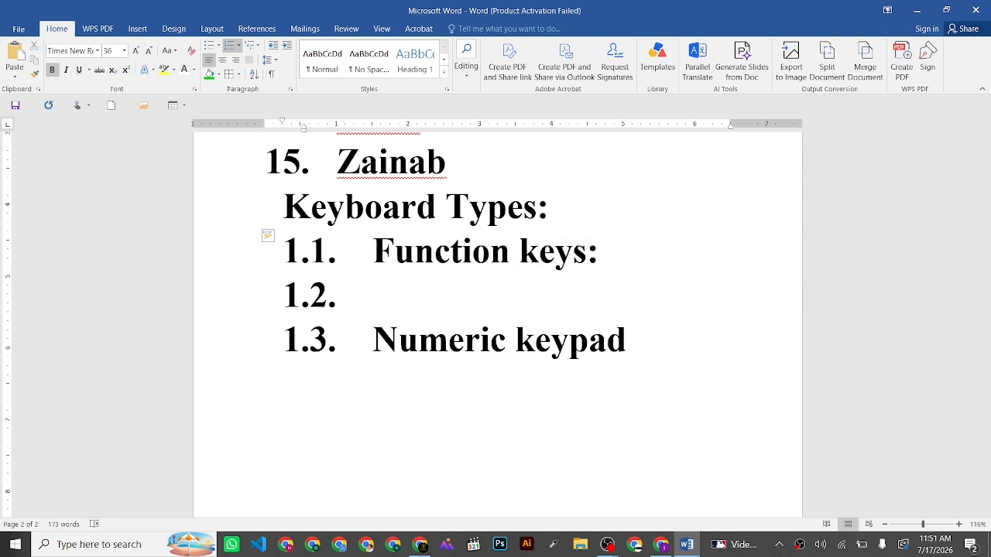
pyautogui.press('Tab')
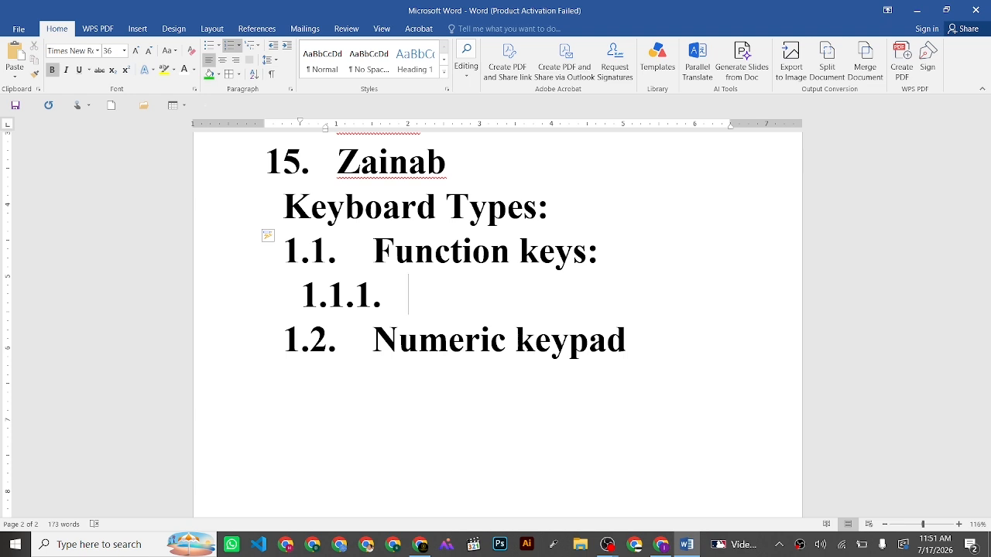
pyautogui.write('F1')
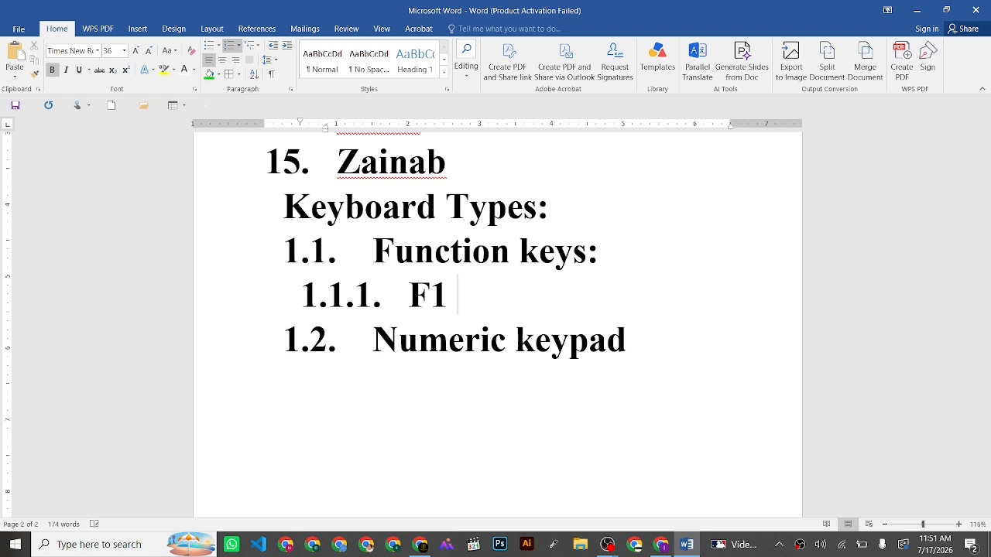
pyautogui.write(' , F2 ')
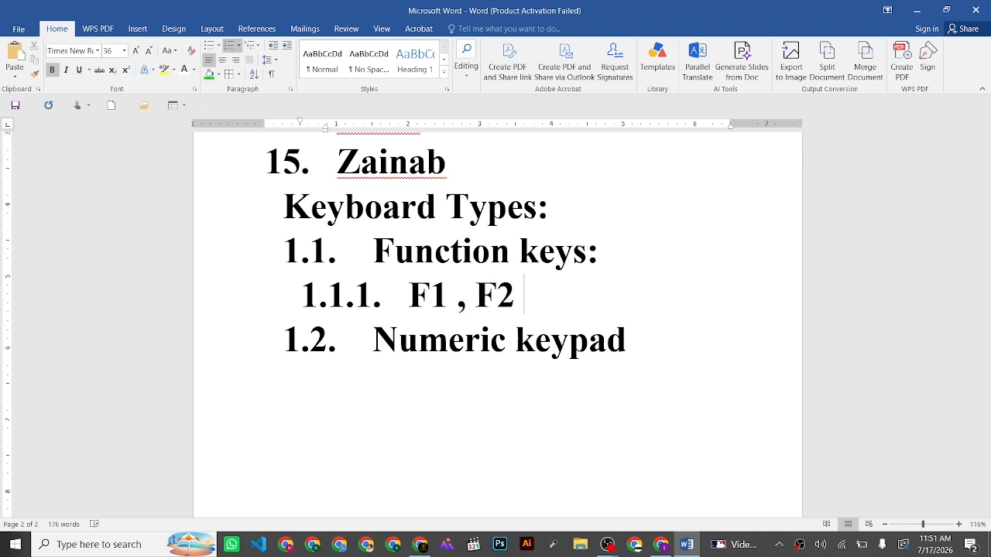
pyautogui.write('F')
pyautogui.press('BackSpace')
pyautogui.press('BackSpace')
pyautogui.write(', F3')
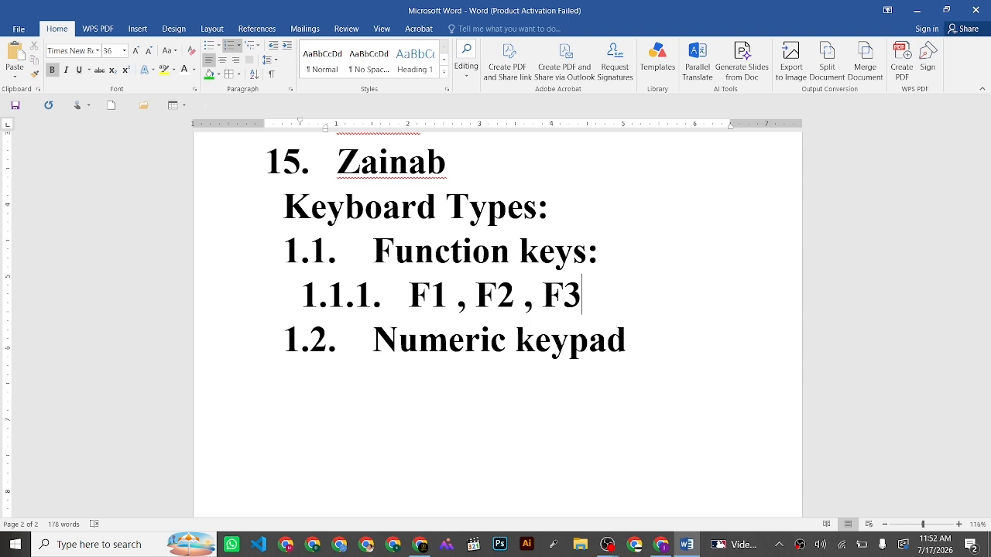
# Step: Add a sub-item one level below Numeric keypad containing "1, 2 , 3, 4"
pyautogui.click(663, 350)
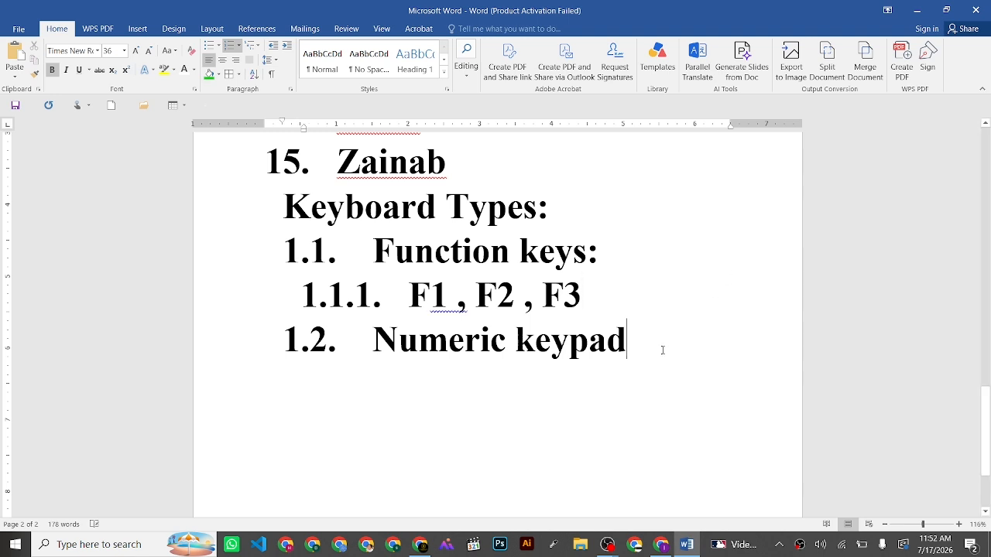
pyautogui.press('Return')
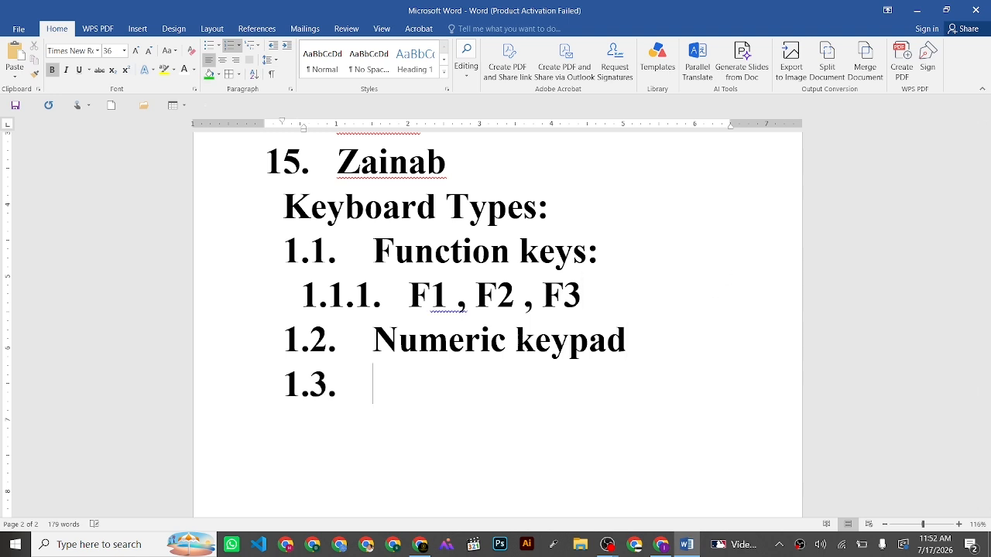
pyautogui.press('Tab')
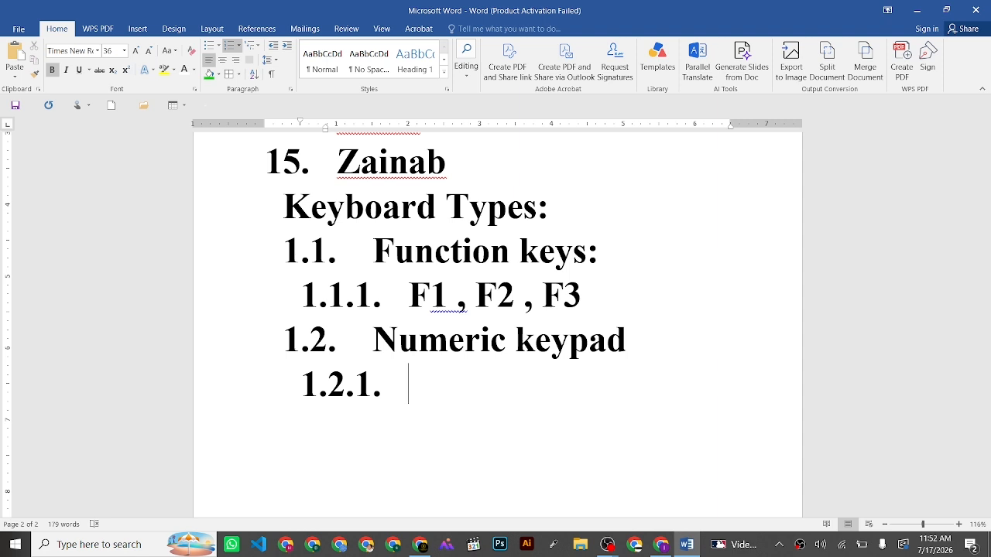
pyautogui.write('12')
pyautogui.press('BackSpace')
pyautogui.write(', 2 ')
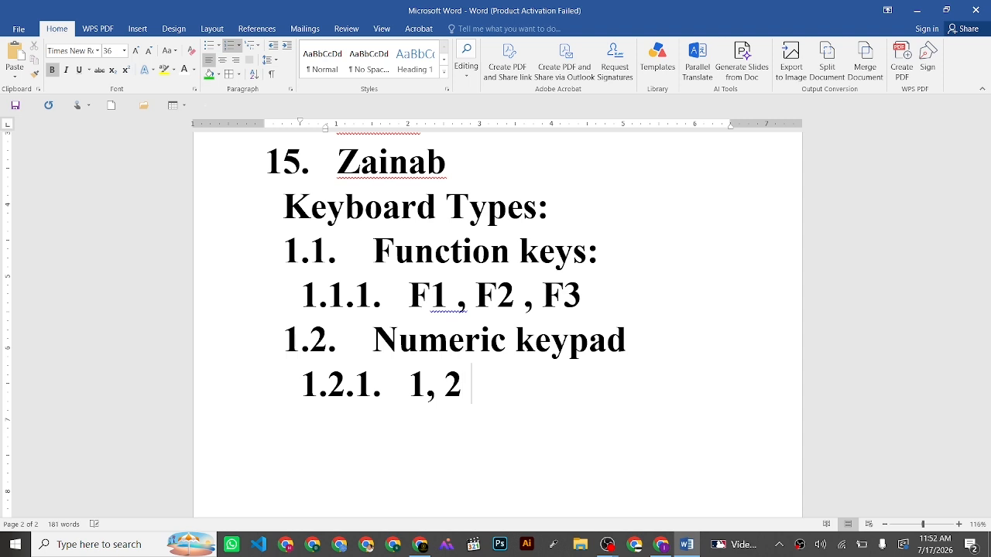
pyautogui.write(', 3, 4')
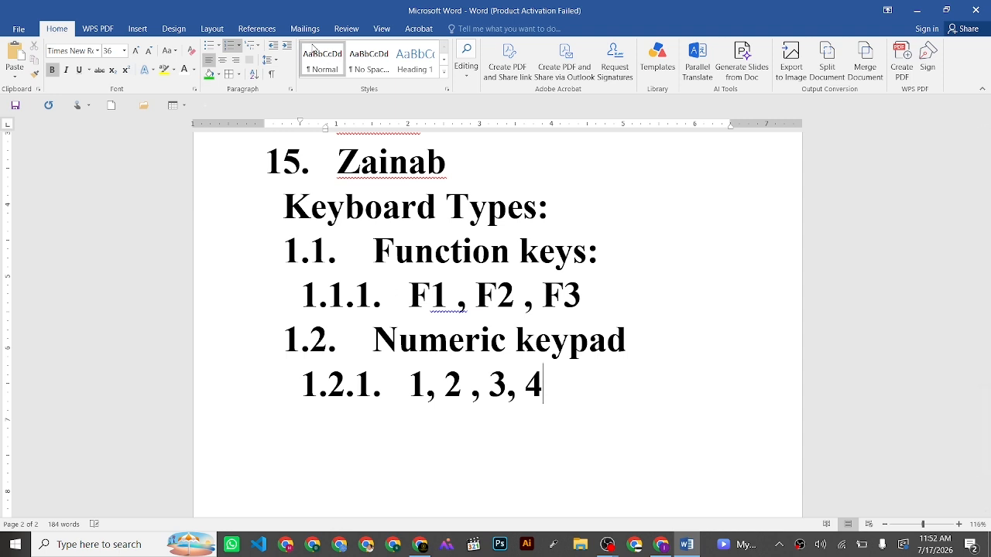
# Step: Look over the multilevel list formats, and start an empty item one level below the "1, 2 , 3, 4" line
pyautogui.click(259, 49)
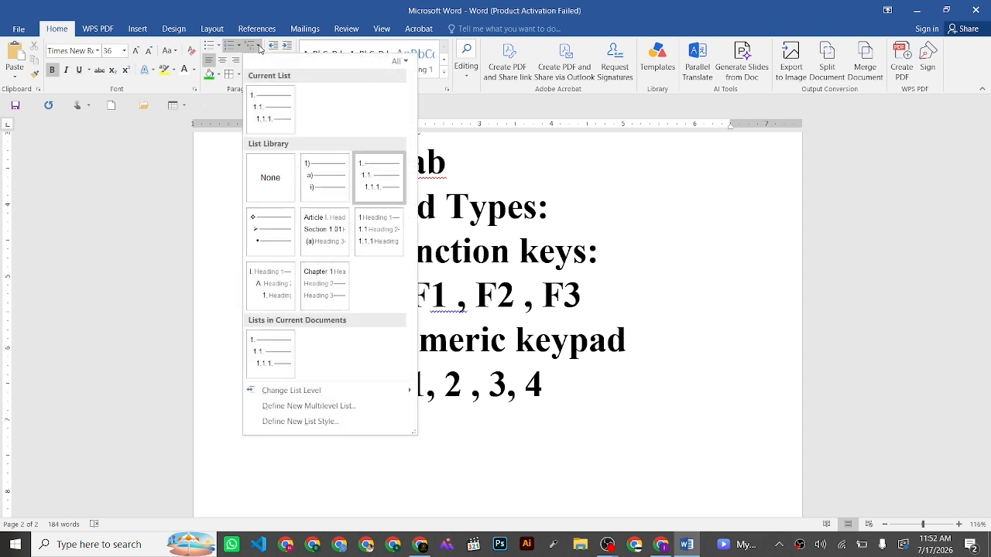
pyautogui.click(593, 391)
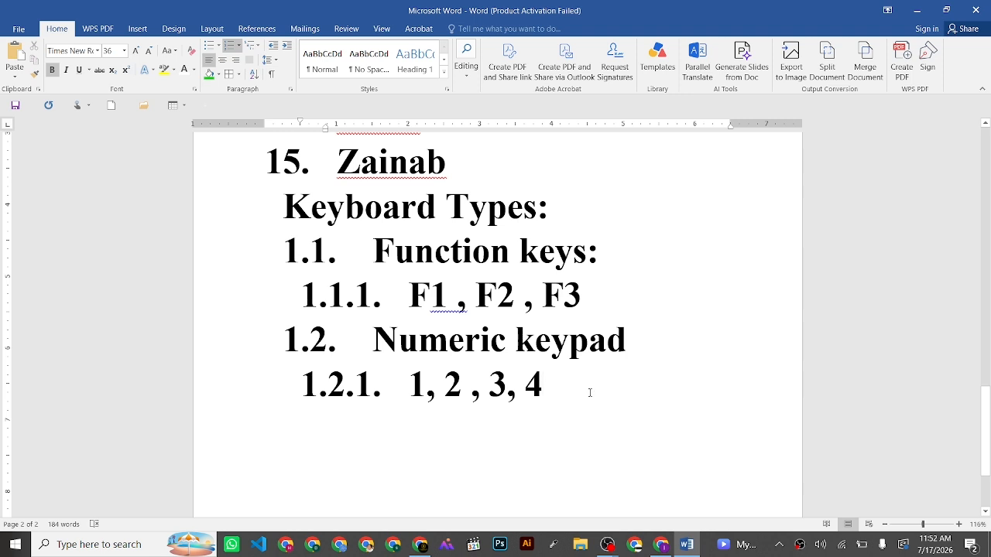
pyautogui.press('Return')
pyautogui.press('Tab')
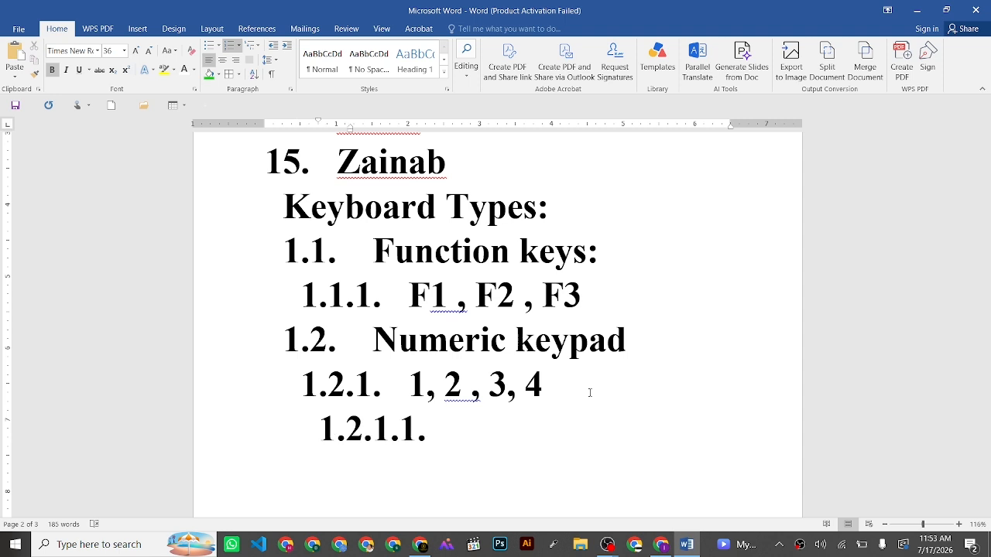
# Step: Select the entire document and decrease its paragraph indent three times, moving the text toward the margin
pyautogui.scroll(2, 559, 348)
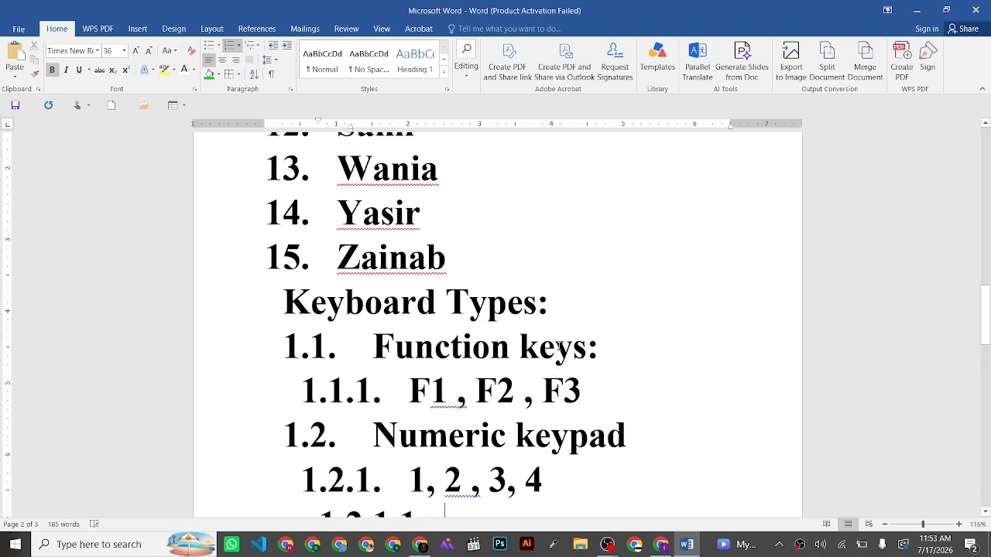
pyautogui.scroll(14, 559, 349)
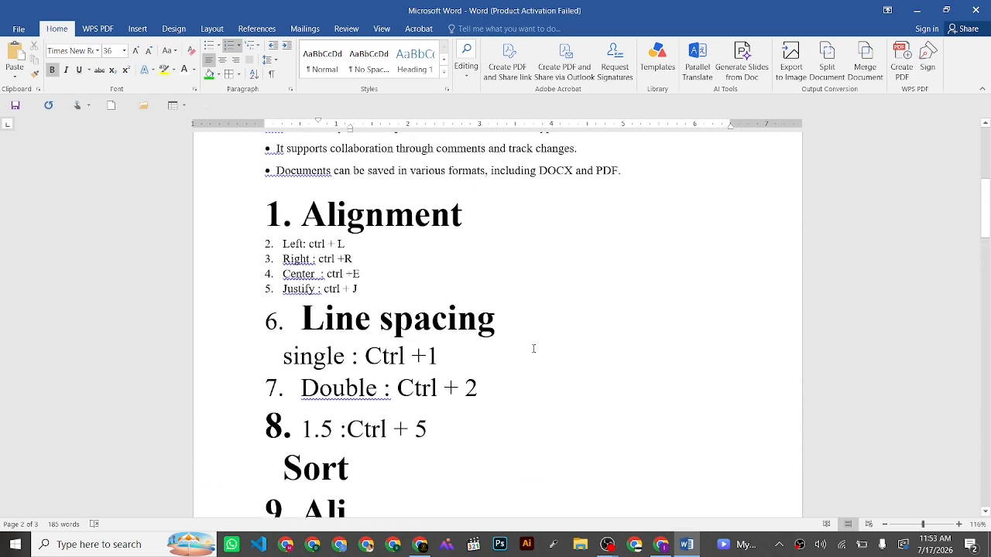
pyautogui.scroll(7, 533, 348)
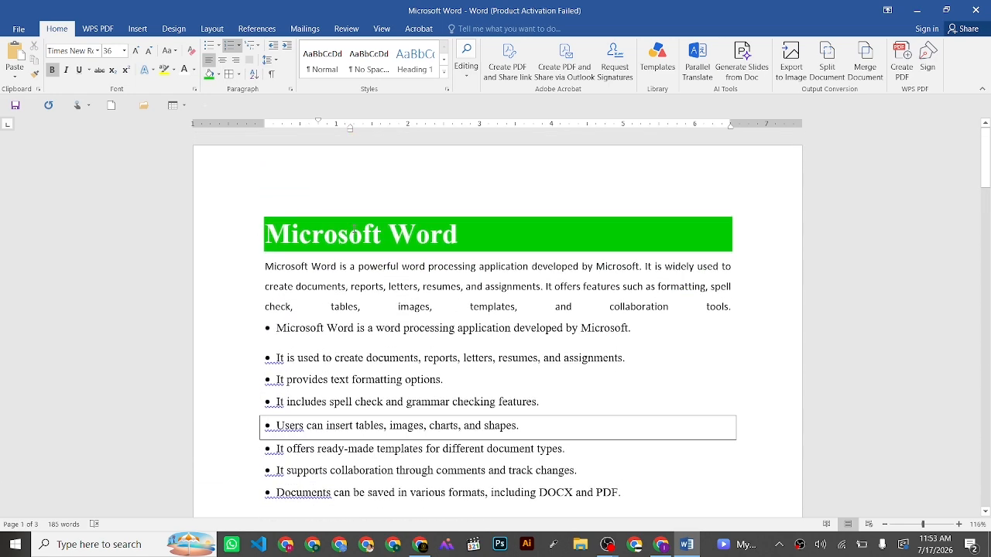
pyautogui.hotkey('ctrl', 'a')
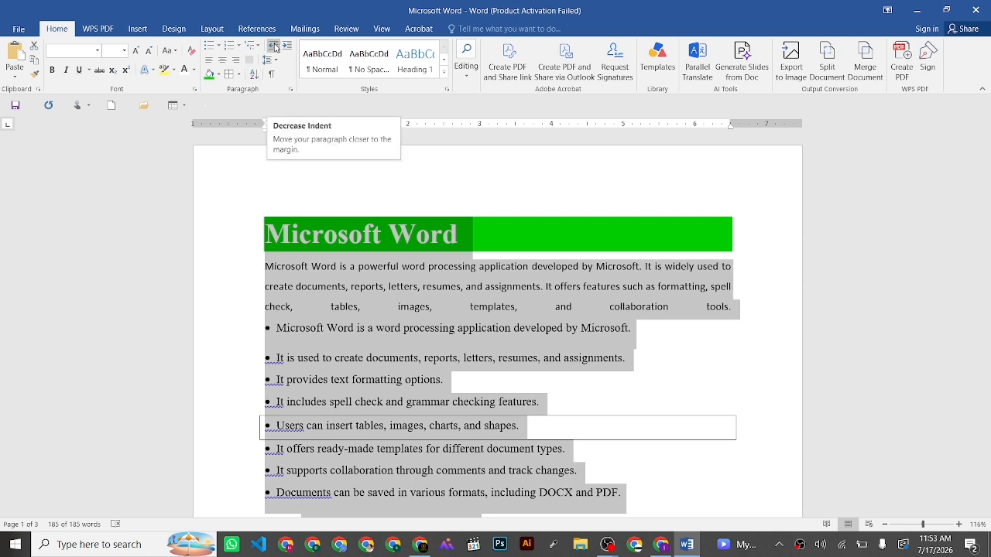
pyautogui.click(274, 45)
pyautogui.click(274, 45)
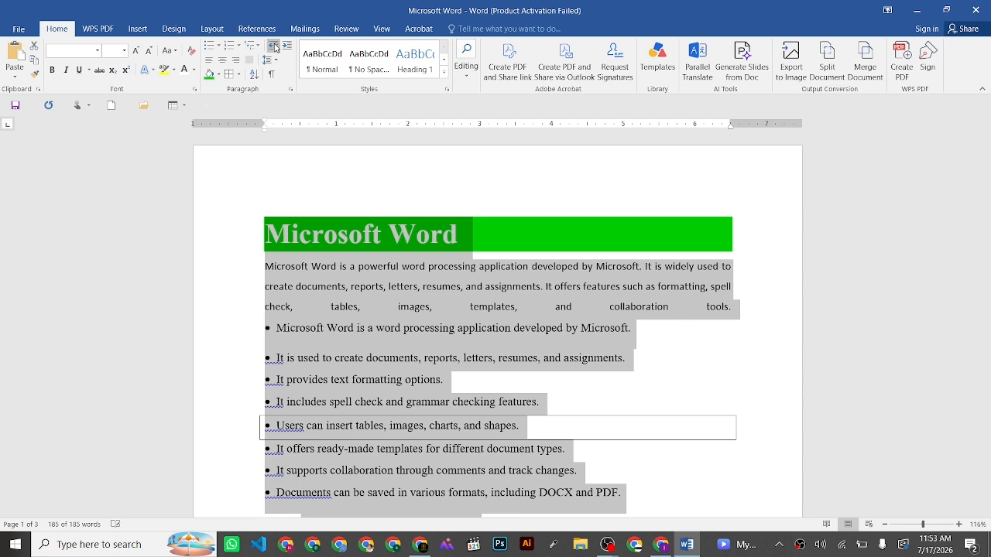
pyautogui.click(275, 45)
# Step: Increase the indent of the entire document by three levels and reduce it again by two
pyautogui.click(287, 46)
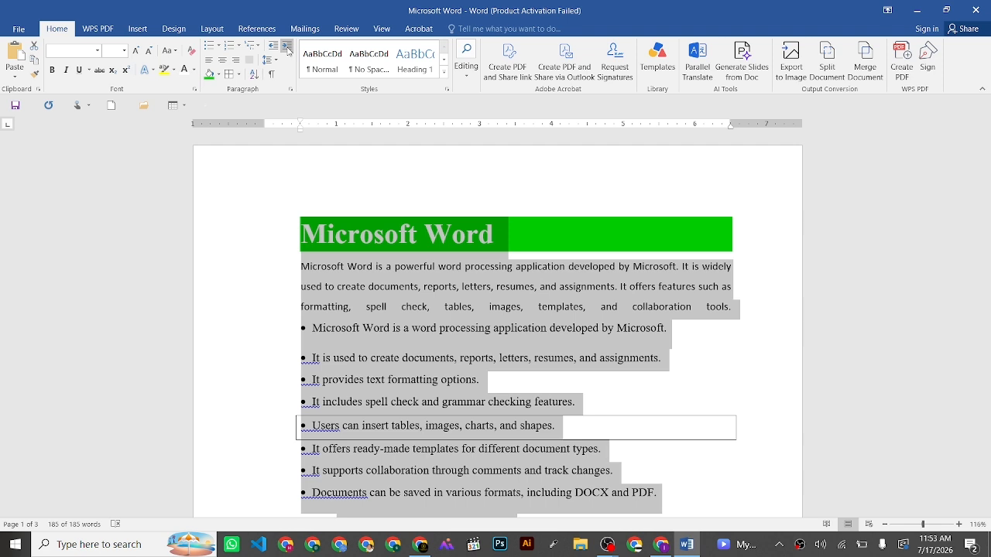
pyautogui.click(287, 48)
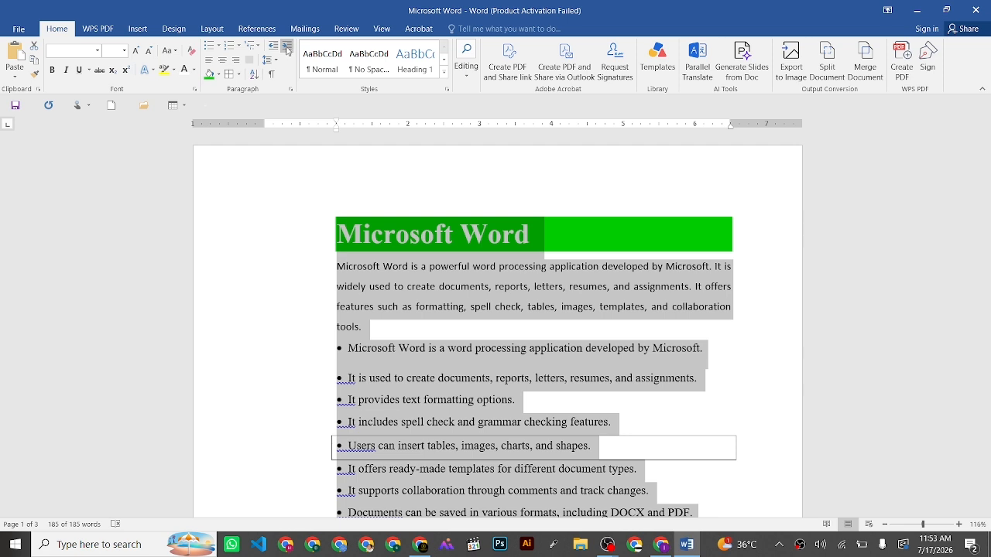
pyautogui.click(288, 48)
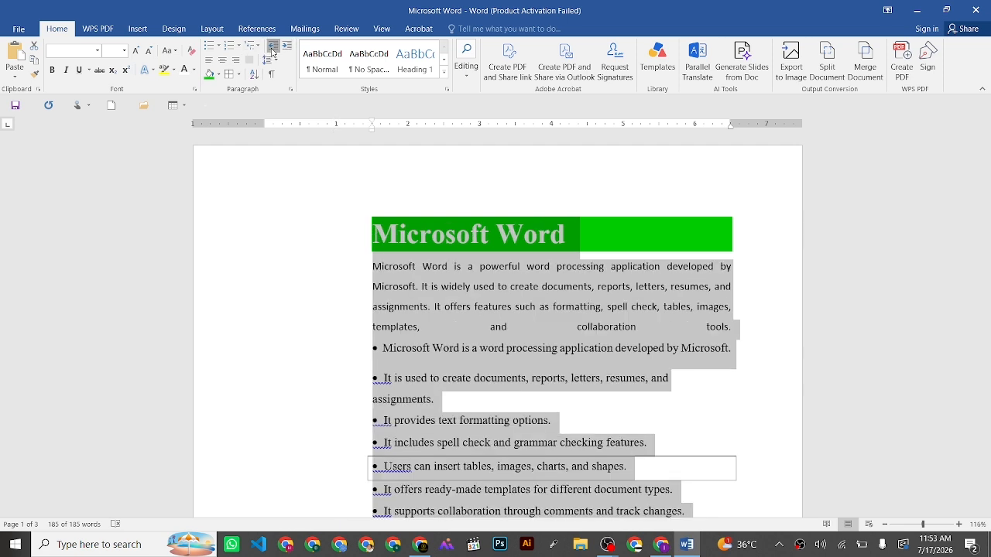
pyautogui.click(273, 48)
pyautogui.click(272, 48)
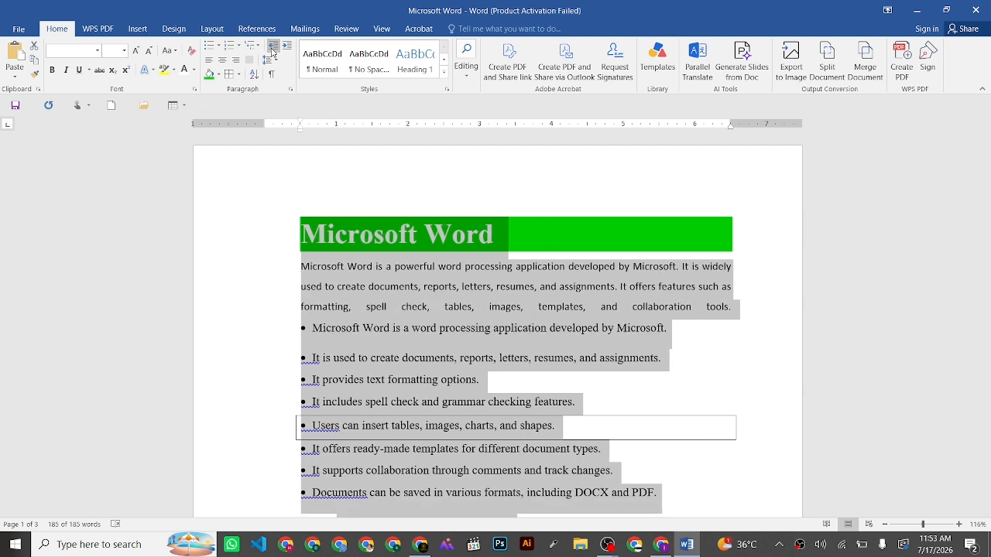
# Step: Decrease the entire document's indent back to the margin, and increase it to 2 inches
pyautogui.click(273, 48)
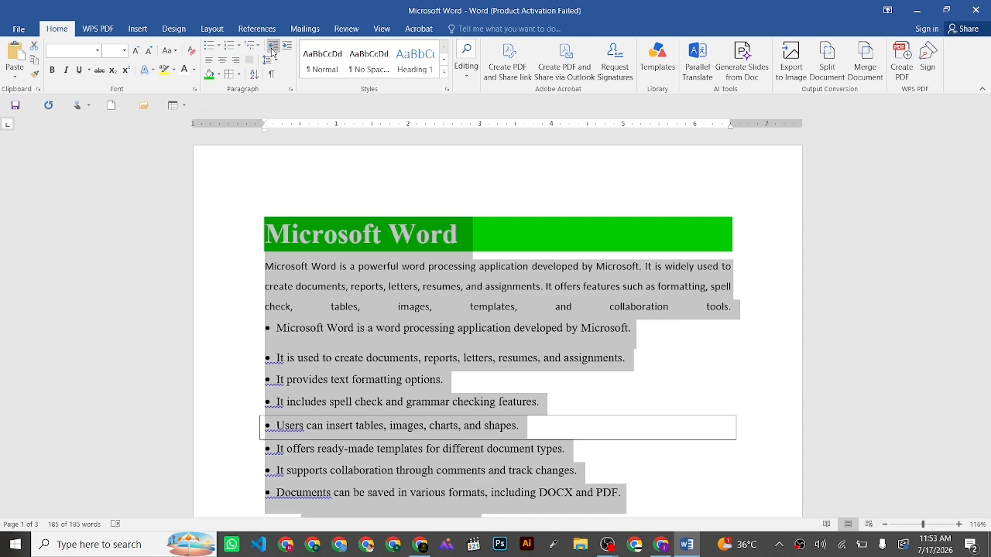
pyautogui.click(286, 48)
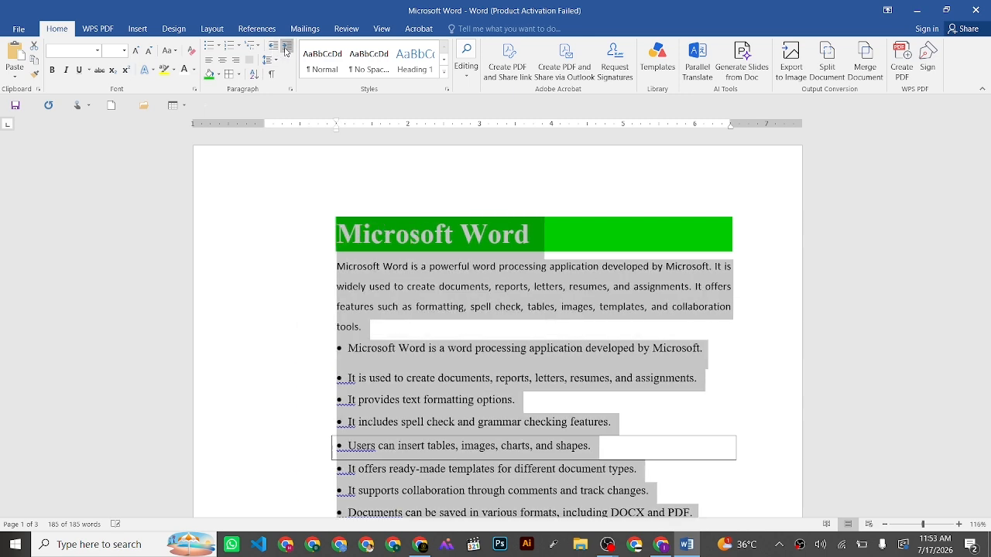
pyautogui.click(285, 48)
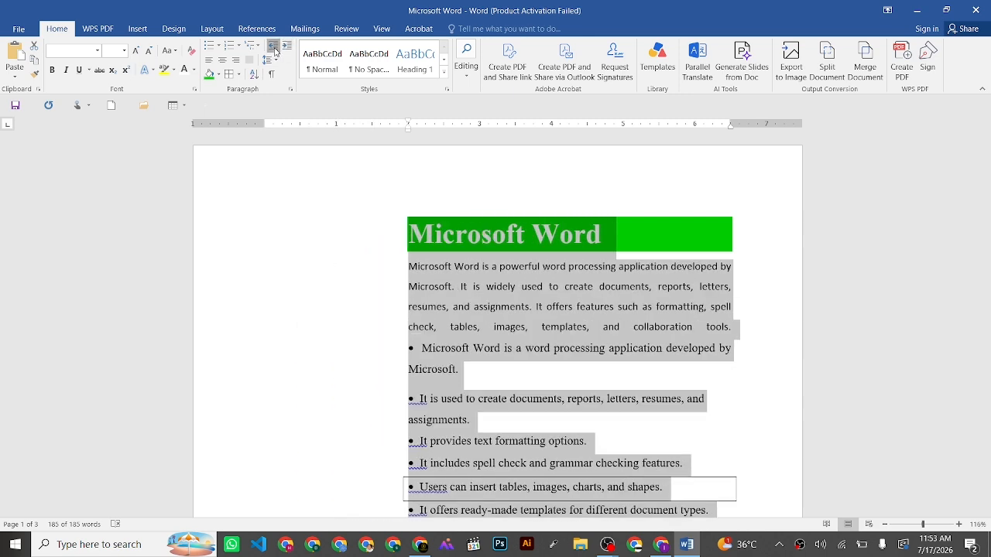
# Step: Reduce the indent of the entire document by three levels and increase it again by three
pyautogui.click(273, 48)
pyautogui.click(273, 48)
pyautogui.click(274, 48)
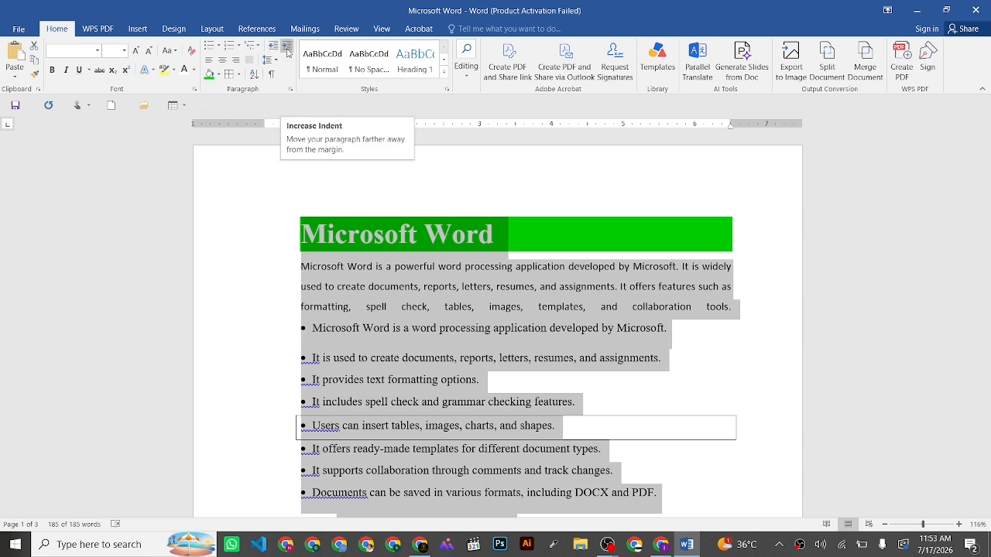
pyautogui.click(287, 49)
pyautogui.click(287, 49)
pyautogui.click(288, 49)
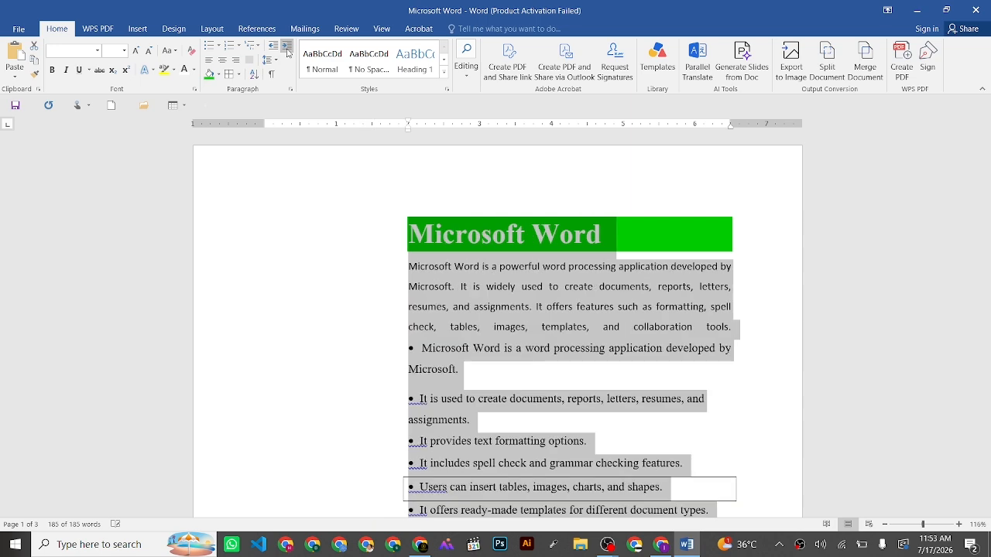
# Step: Decrease the indent of the entire document by four levels so the text starts at the page margin
pyautogui.click(273, 48)
pyautogui.click(274, 48)
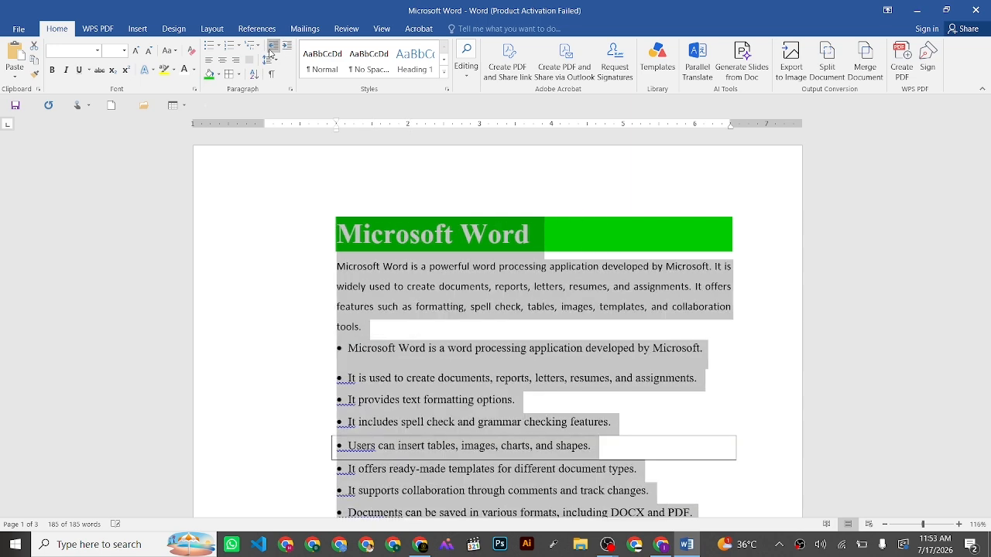
pyautogui.click(274, 48)
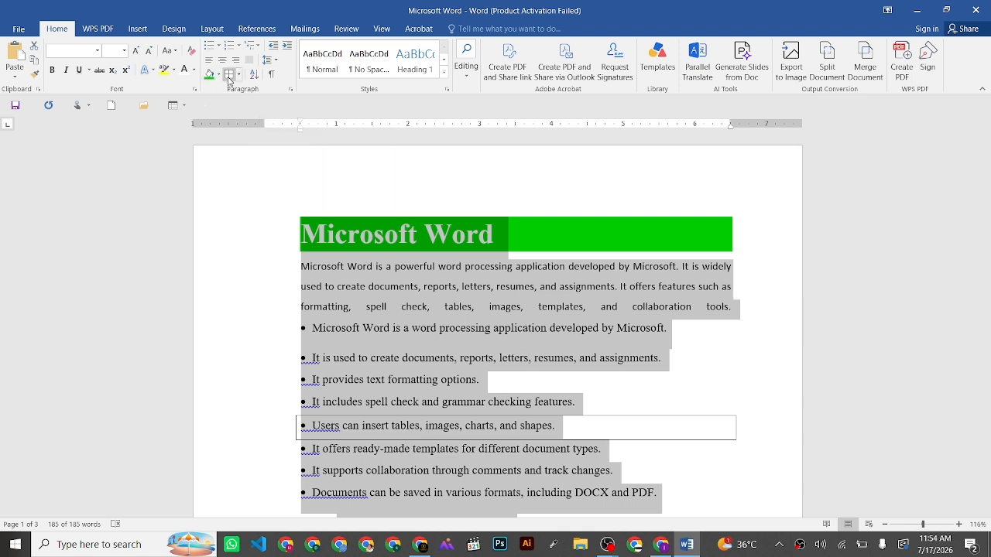
pyautogui.click(274, 47)
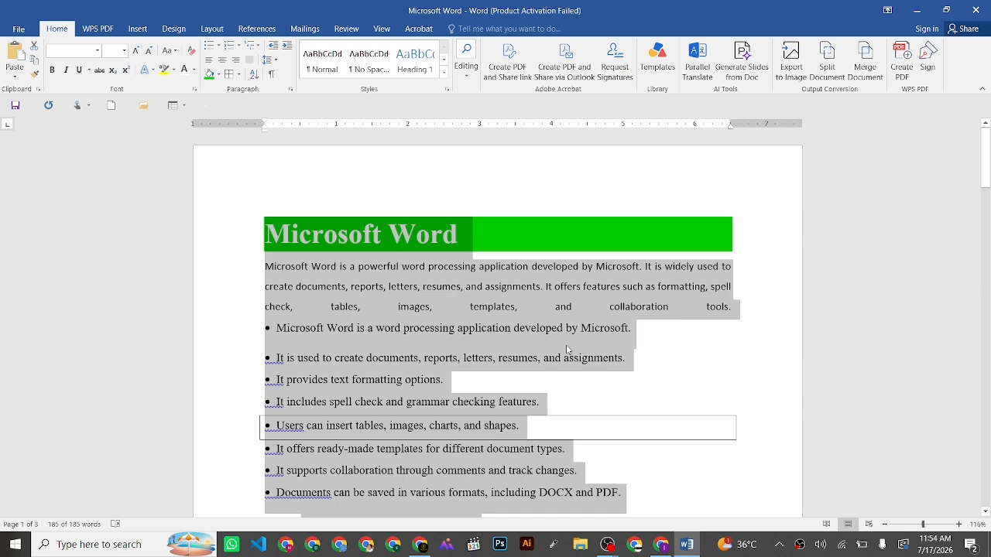
pyautogui.scroll(-2, 586, 363)
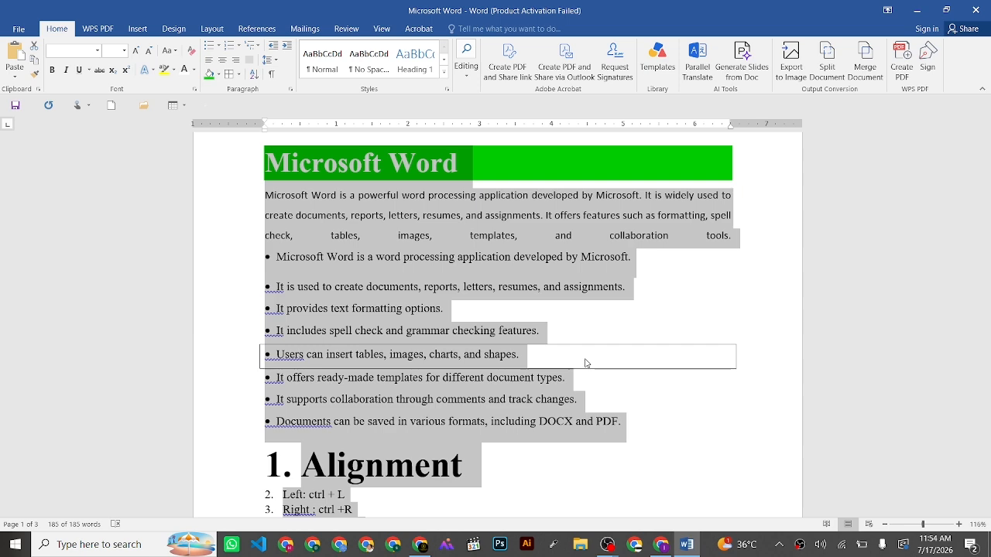
pyautogui.click(798, 547)
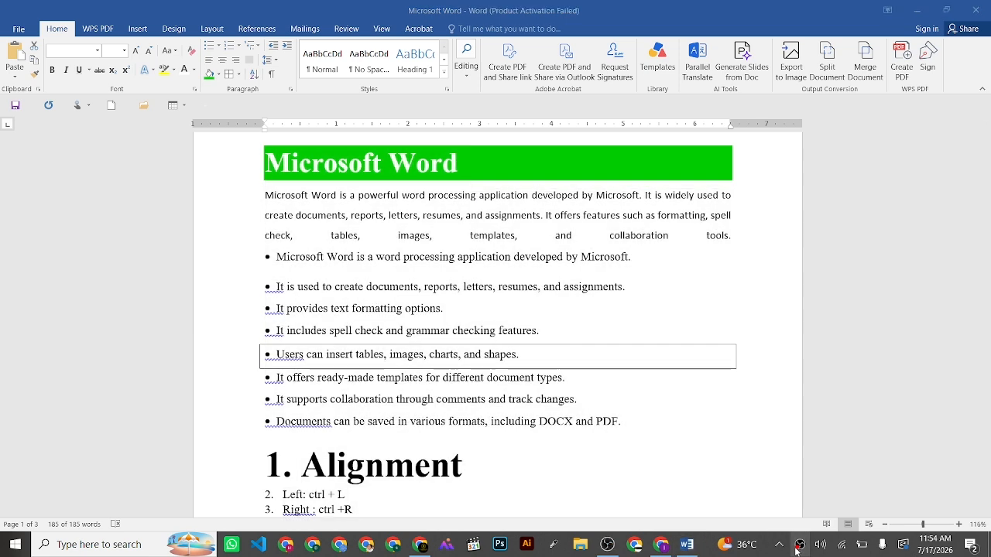